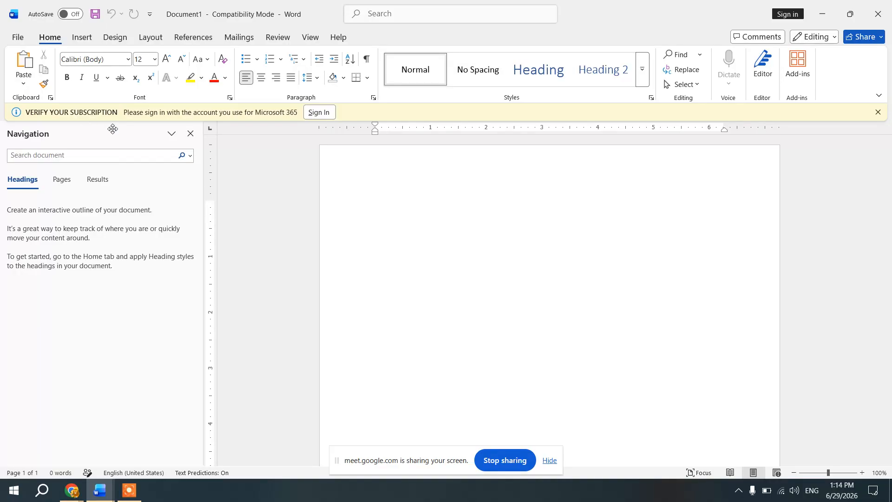
Close the navigation pane and the empty Document1 window.
click(191, 134)
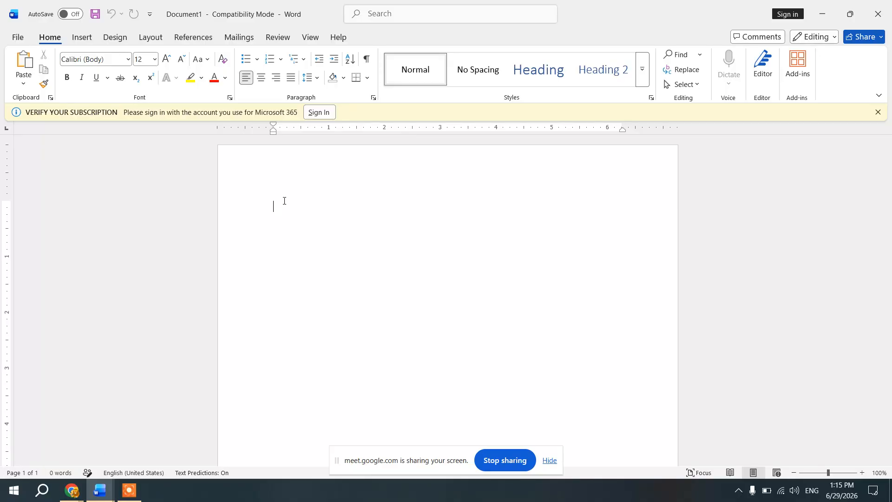
click(81, 39)
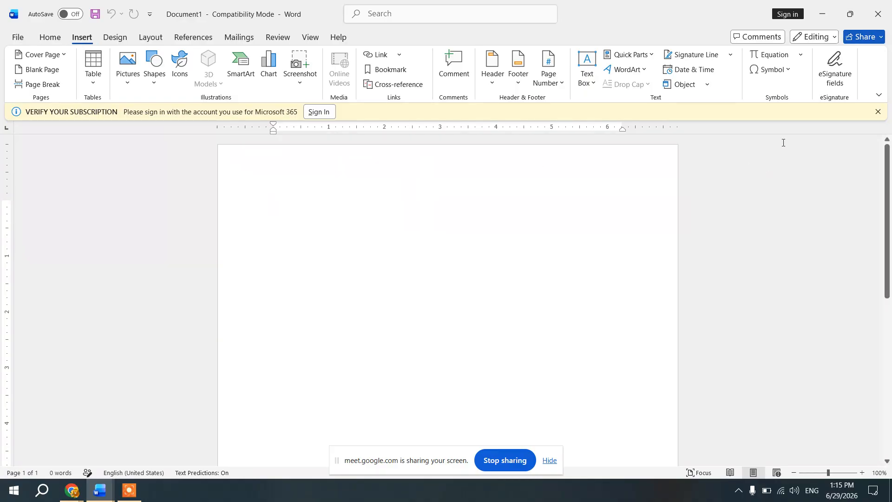
click(874, 10)
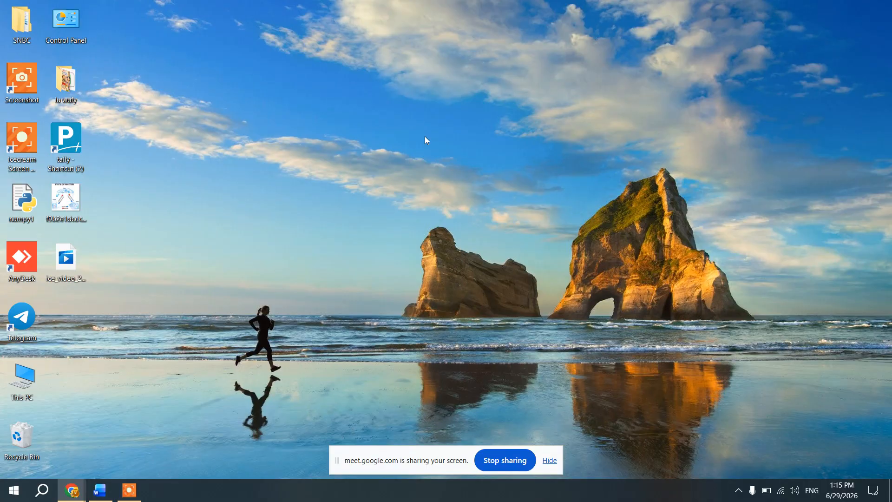
Launch Word, create a new blank document and maximize its window.
key(super)
text(word)
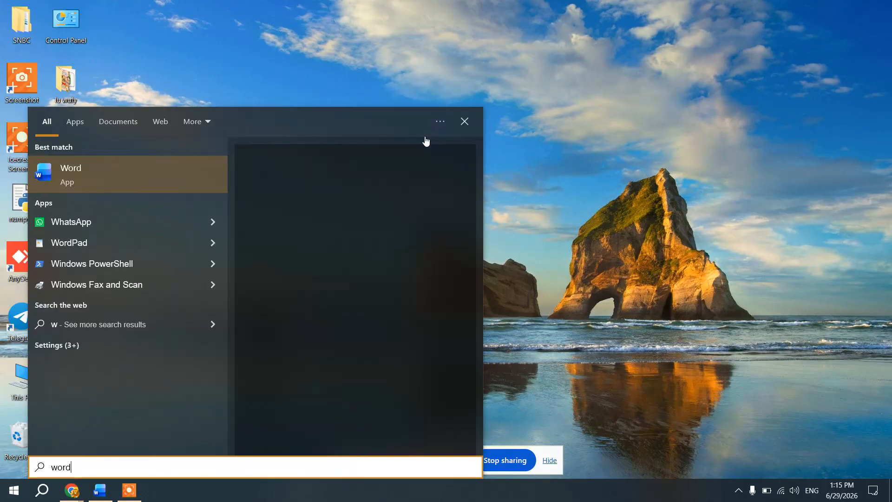
key(Return)
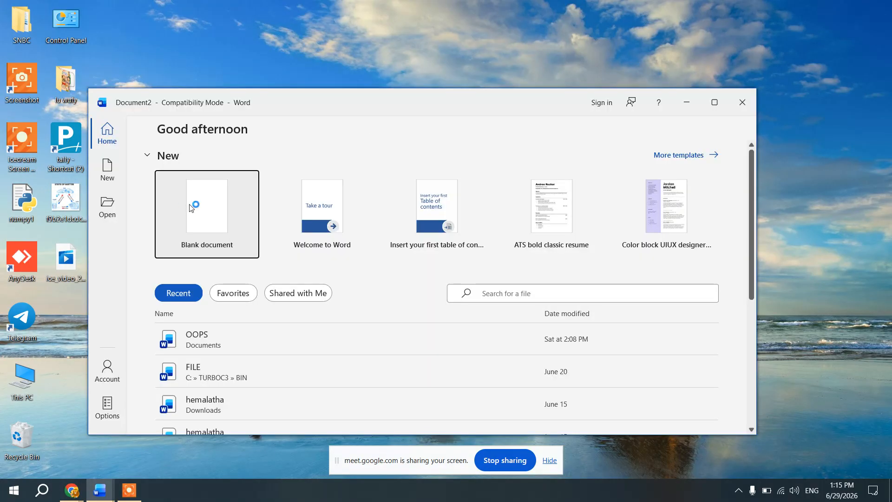
click(194, 207)
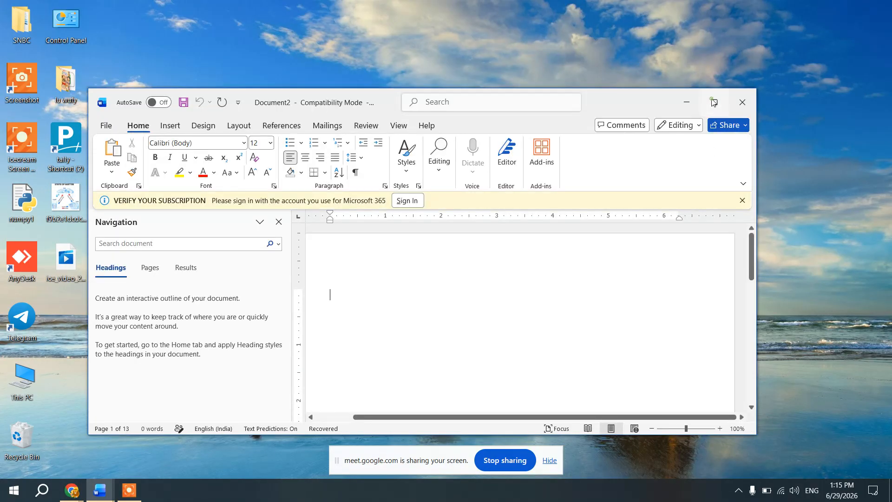
click(713, 102)
Insert a table with 8 columns and 5 rows at the start of the document.
click(79, 40)
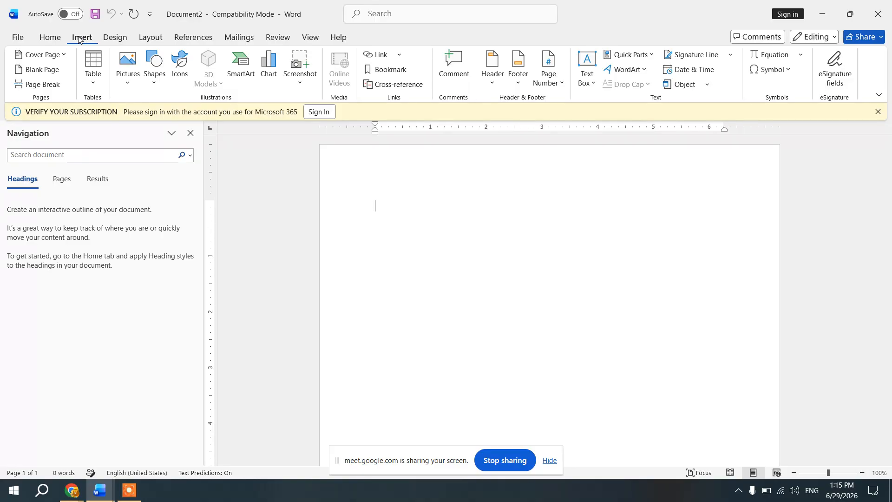
click(93, 83)
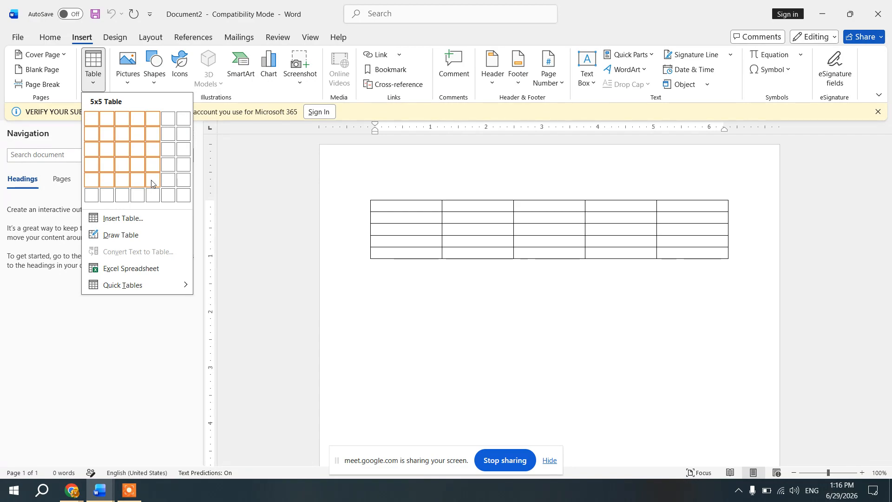
click(134, 219)
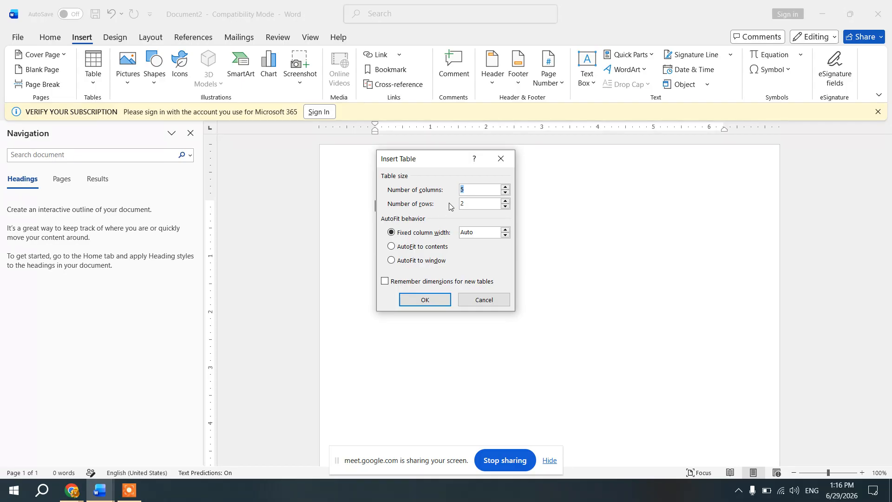
click(470, 191)
key(BackSpace)
text(8)
key(BackSpace)
text(5)
click(437, 302)
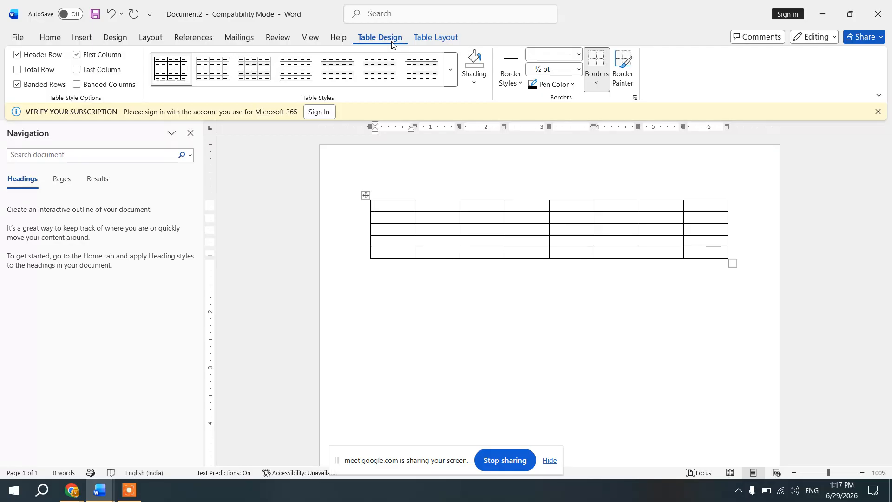
click(431, 36)
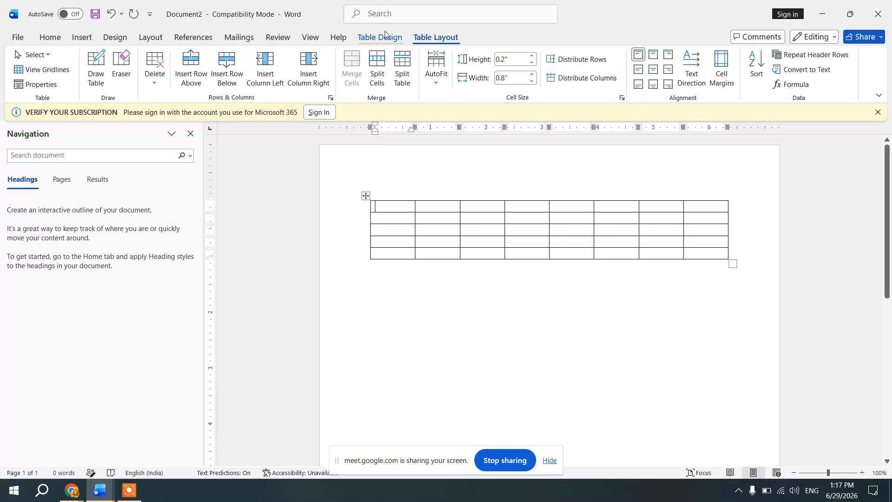
click(381, 32)
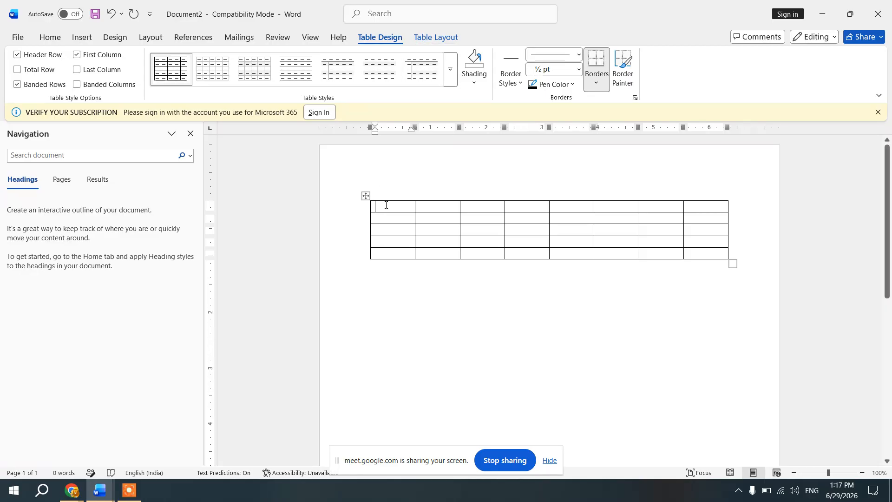
click(377, 298)
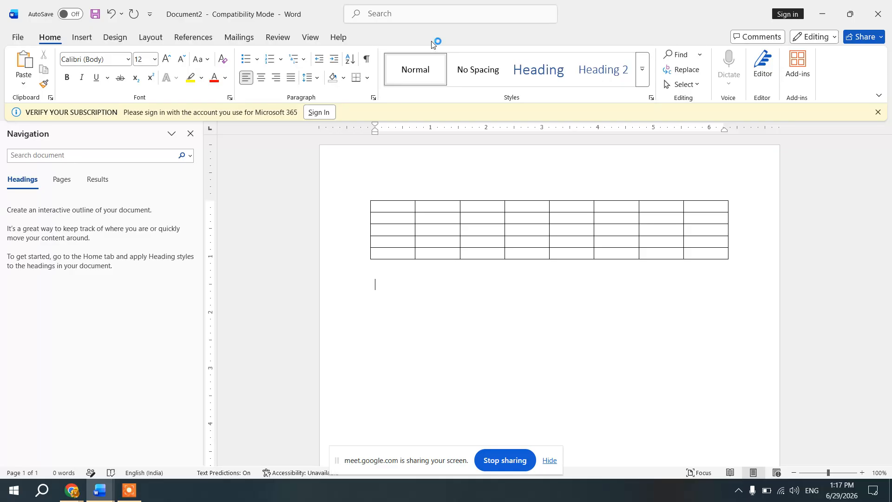
click(389, 205)
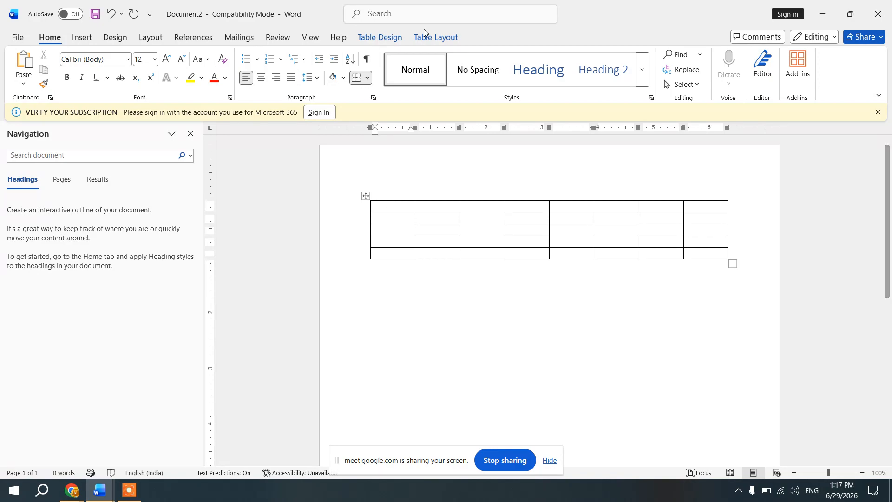
click(387, 43)
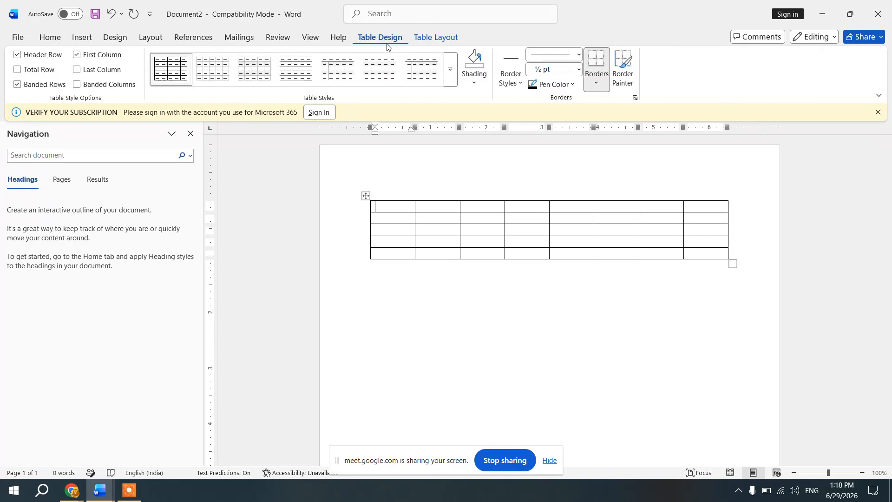
click(430, 41)
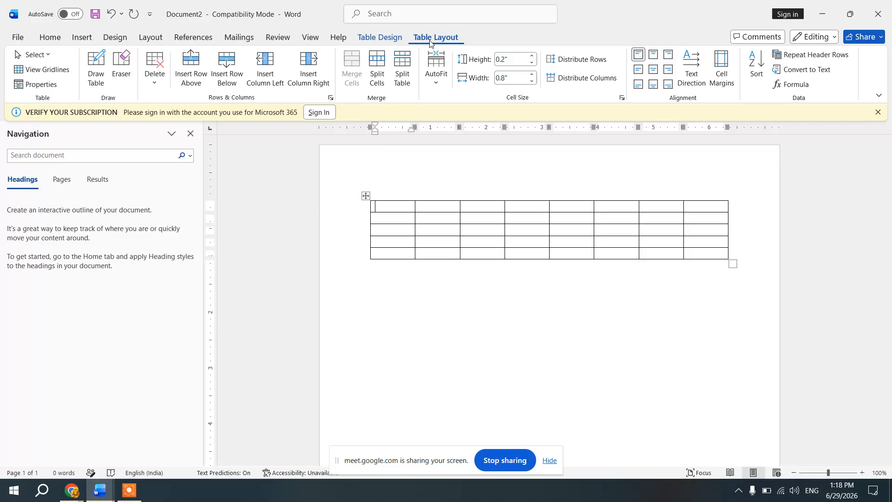
Enter the headings S no, S name, Tel and Hin in the first four cells of the table's top row.
click(395, 205)
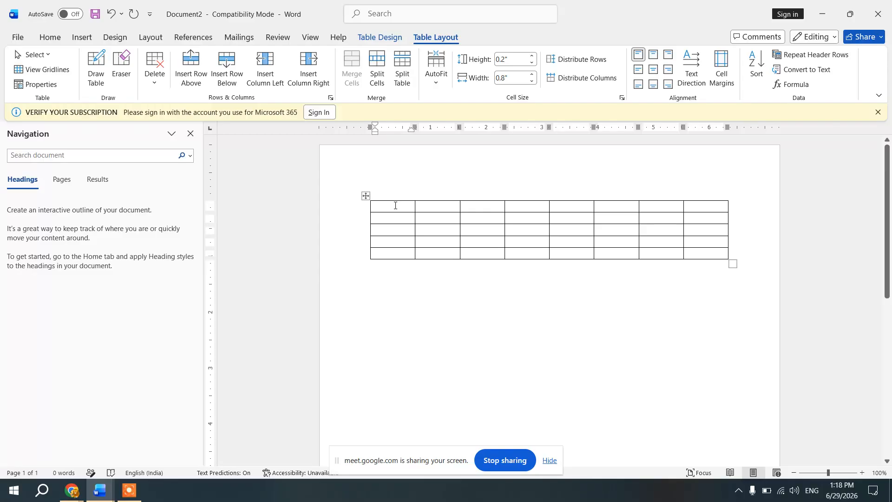
text(S no)
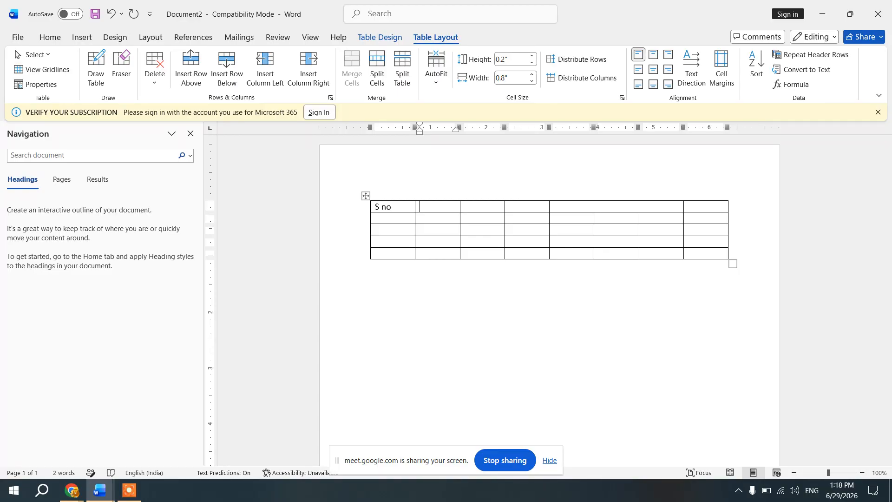
key(Down)
key(Up)
key(Right)
key(Left)
text(s name)
text(tel)
key(Tab)
text(hin)
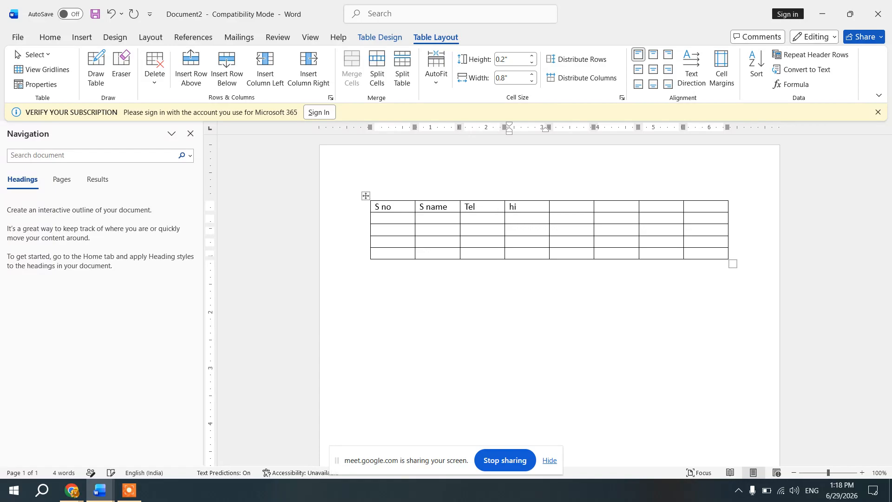
Enter the headings Eng, Maths, Sci and soc in the remaining four cells of the top row.
key(Tab)
text(eng)
key(Tab)
text(maths)
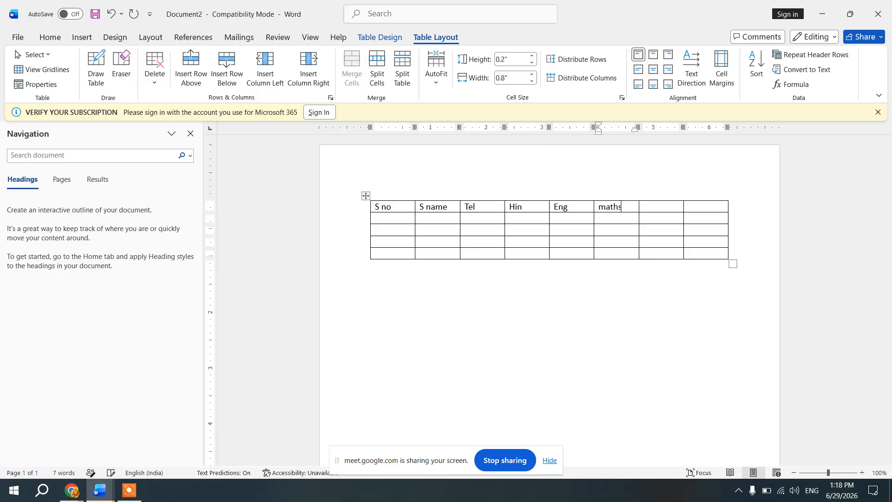
key(Tab)
text(sci)
key(Tab)
text(soc)
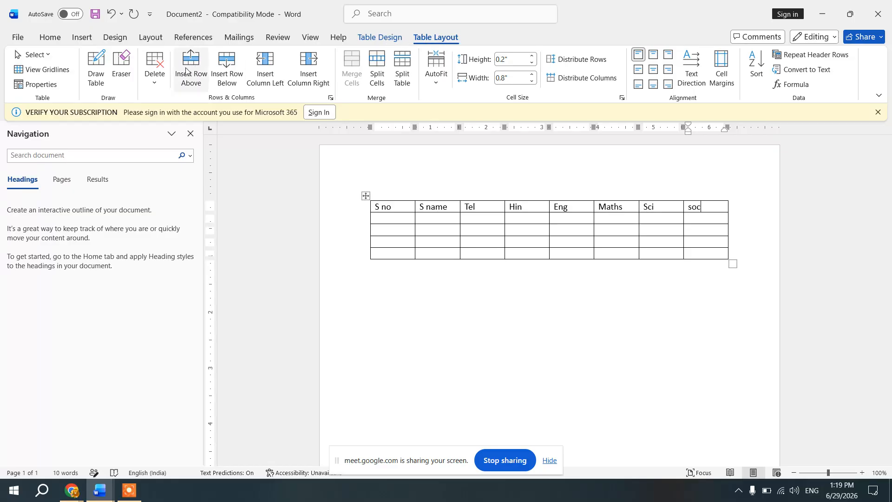
Add two columns to the right of the soc column and head them total and Avg.
click(708, 206)
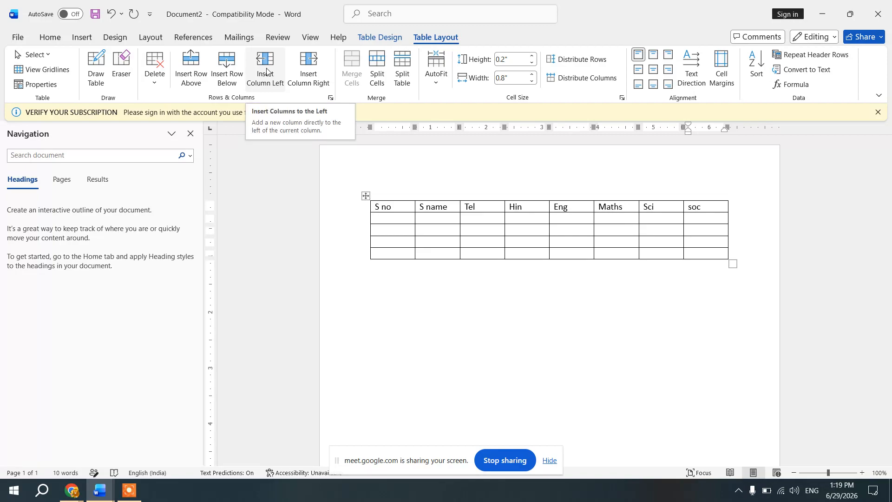
click(310, 71)
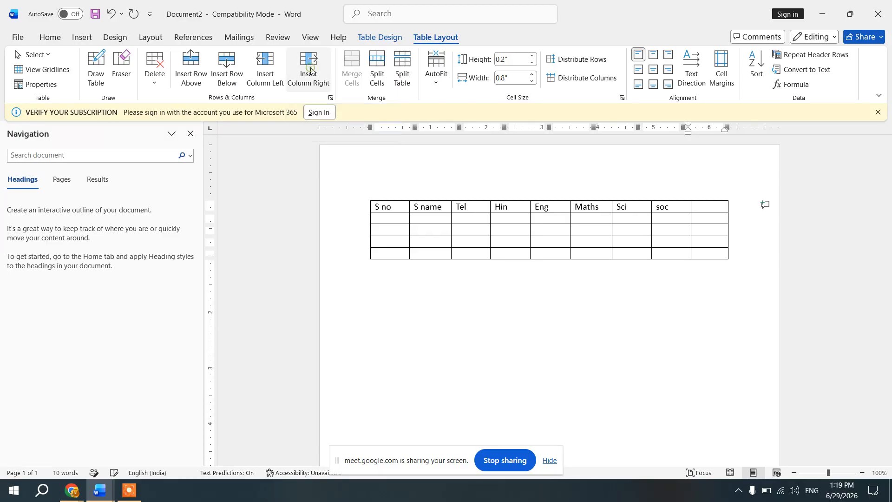
text(total)
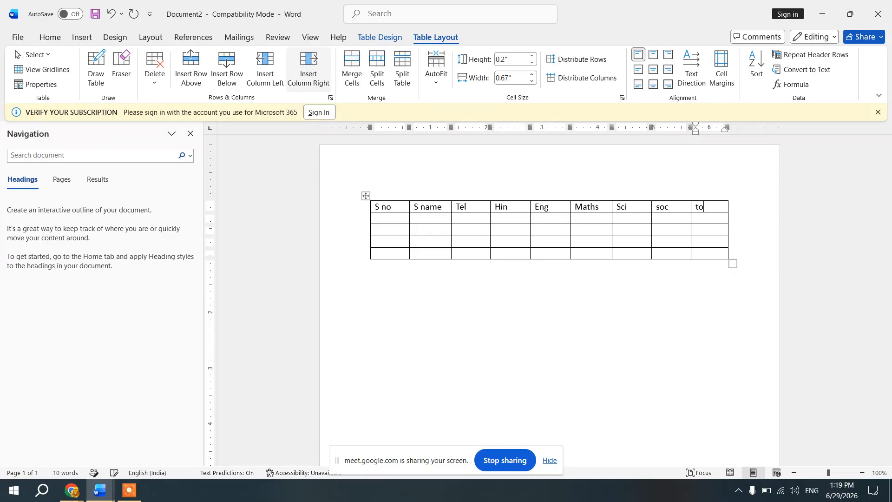
click(302, 69)
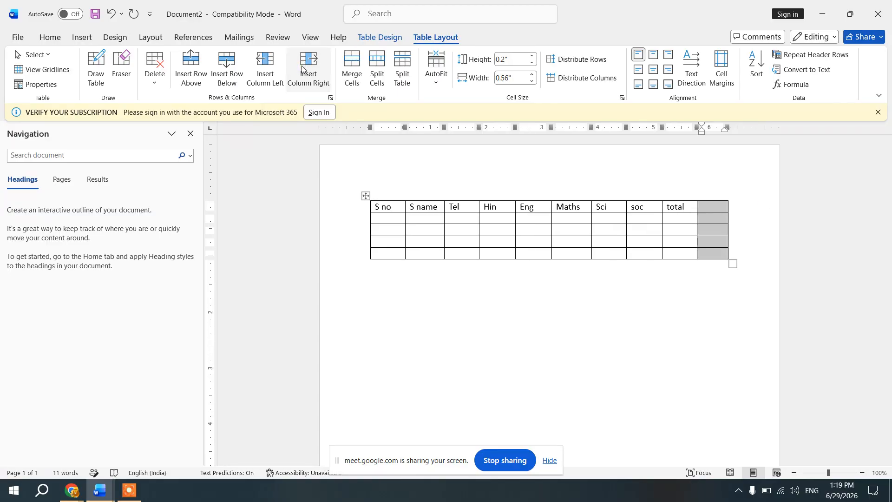
text(avg)
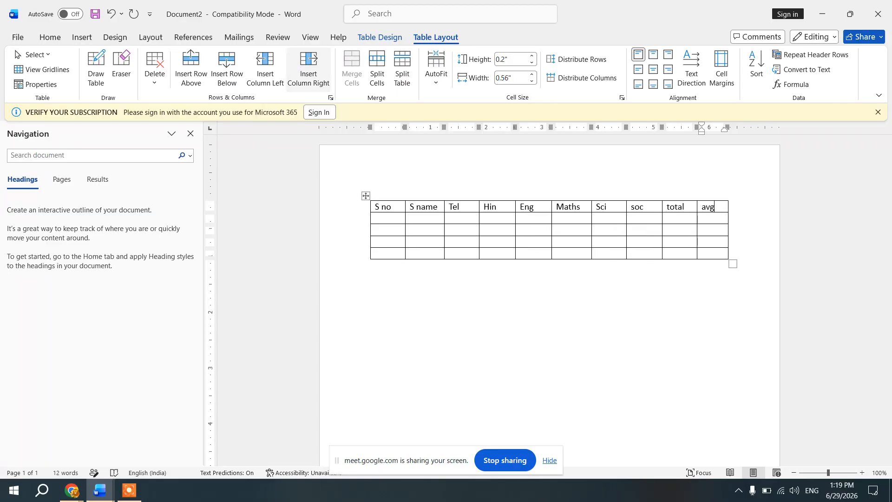
key(Tab)
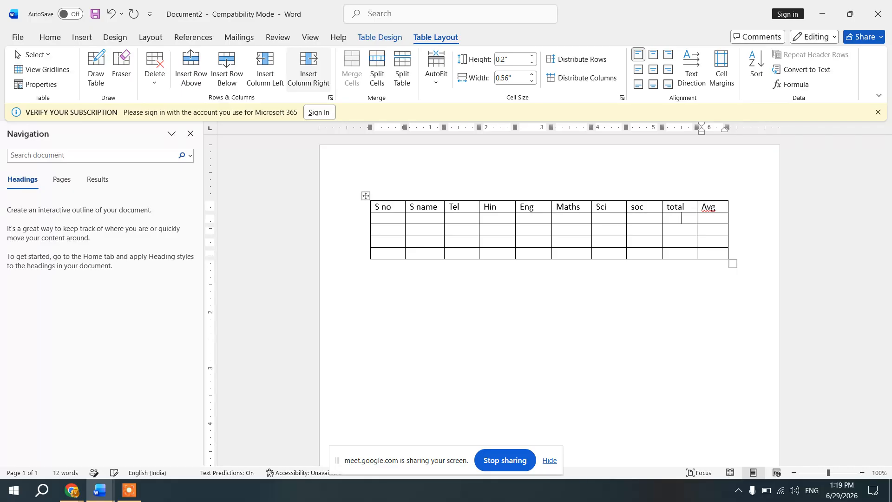
key(Left)
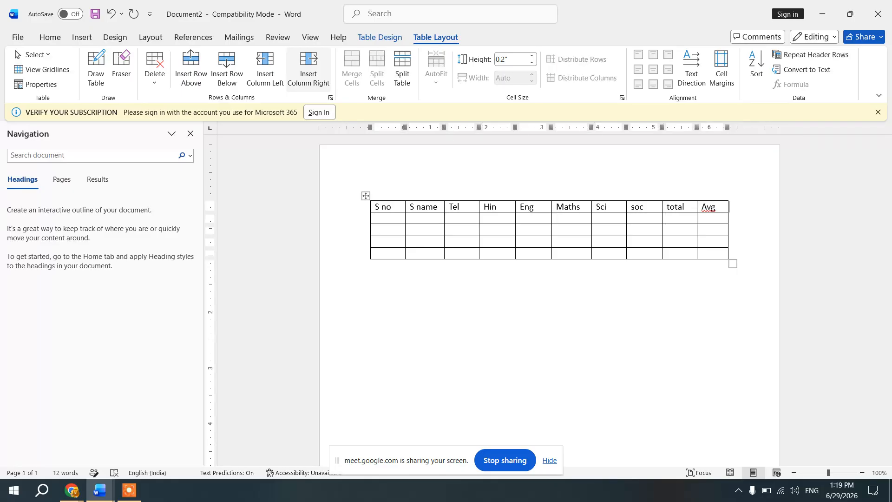
Number the rows 1 to 4 in the S no column and add a row numbered 5 below them.
click(393, 219)
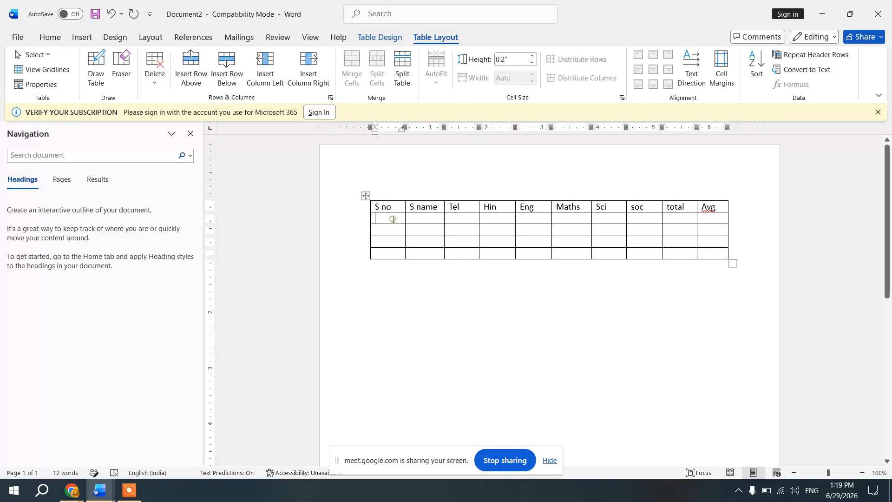
text(1)
key(Down)
text(2)
key(Down)
text(3)
key(Down)
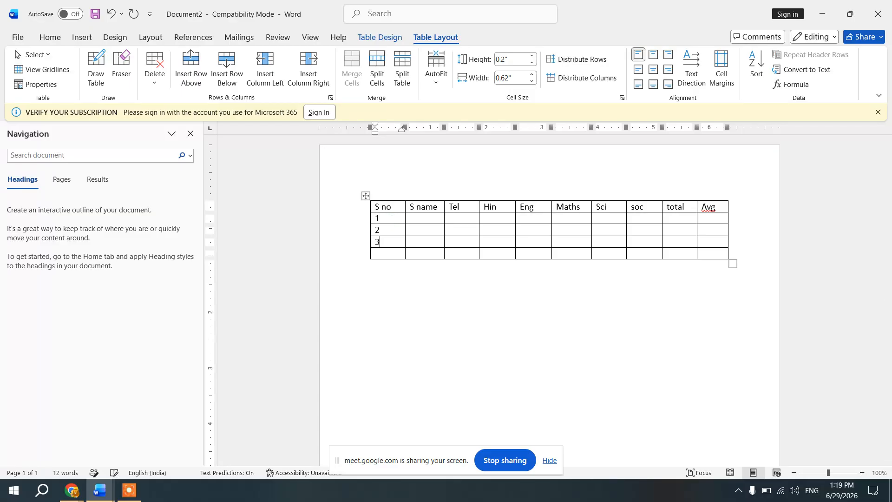
text(4)
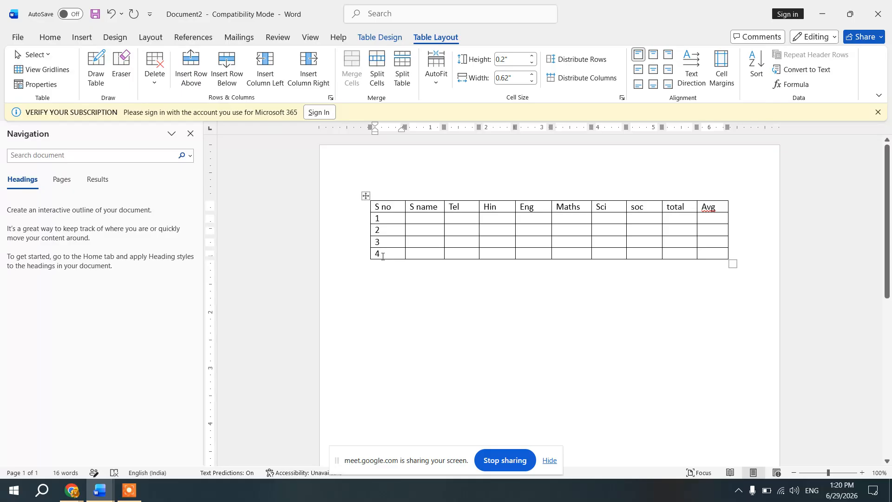
click(227, 70)
text(5)
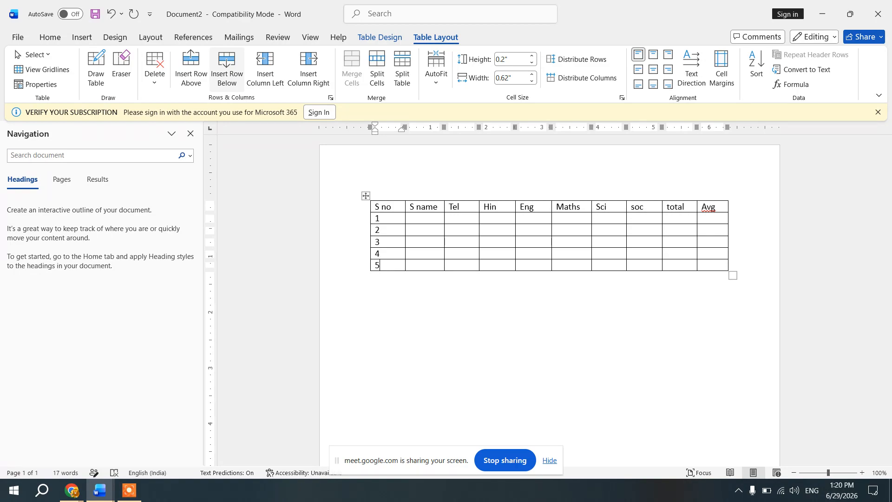
Fill the S name column of rows 1 to 5 with the five students' first names.
click(427, 221)
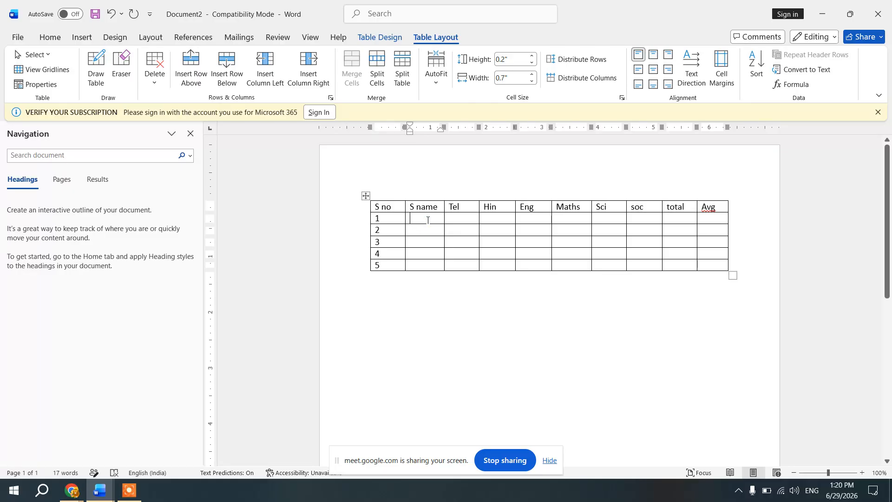
text(sai)
key(Down)
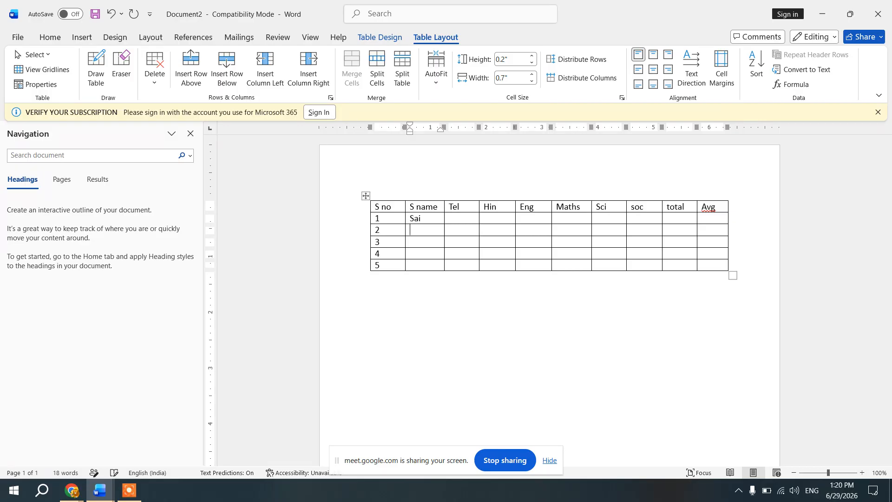
text(pavan)
key(Down)
text(bhanu)
key(Down)
text(giri)
key(Down)
text(devi)
key(Right)
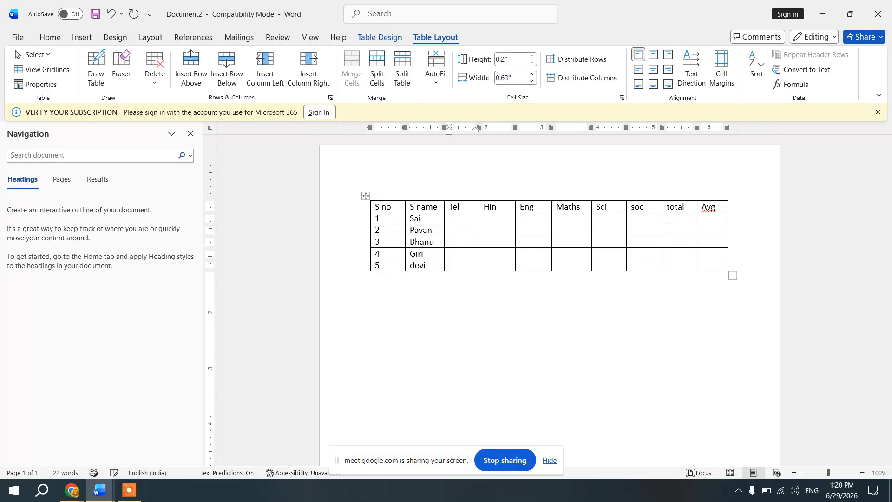
Enter the Tel marks 75, 54, 86, 95 and 63 for rows 1 to 5.
key(Up)
text(75)
key(Down)
text(54)
key(Down)
text(86)
key(Down)
text(95)
text(3)
Fill the Hin column for rows 1 to 5 with the marks 35, 26, 86, 84 and 47.
key(Tab)
text(35)
key(Down)
text(26)
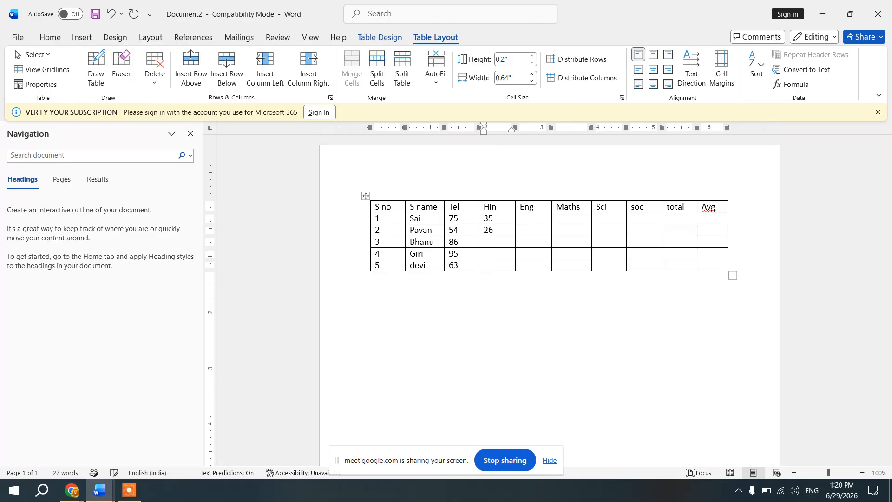
key(Down)
text(5986)
key(Down)
text(84)
key(BackSpace)
key(BackSpace)
text(47)
Enter the marks 42, 53, 62, 41 and 52 in the Eng column for rows 1 to 5.
key(Tab)
key(Up)
text(42)
key(Down)
text(53)
key(Down)
text(629)
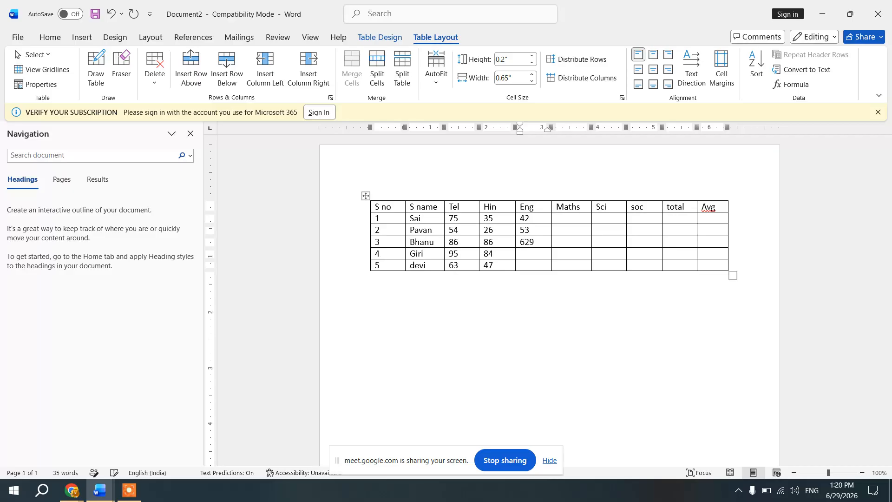
key(BackSpace)
key(Down)
text(41)
key(Down)
text(52)
Fill the Maths column for rows 1 to 5 with 95, 86, 92, 52 and 56.
key(Tab)
text(95)
key(Down)
text(86)
key(Down)
text(9263)
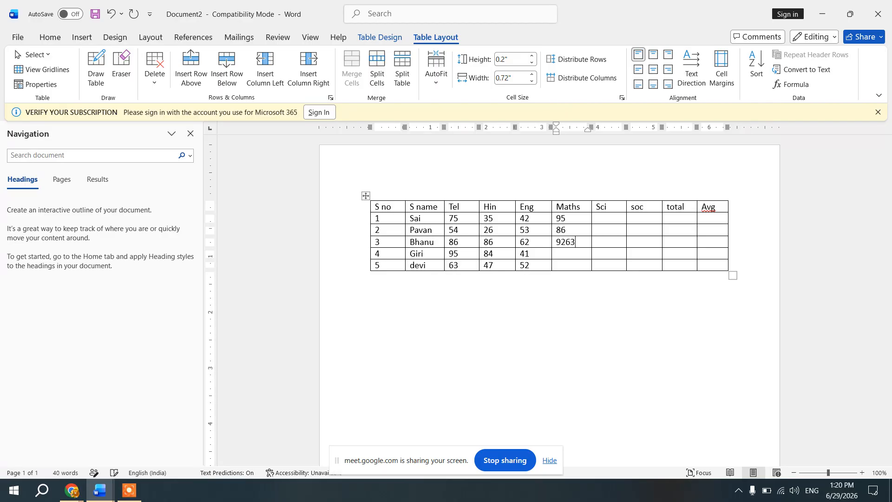
key(Down)
text(52)
text(56)
click(585, 240)
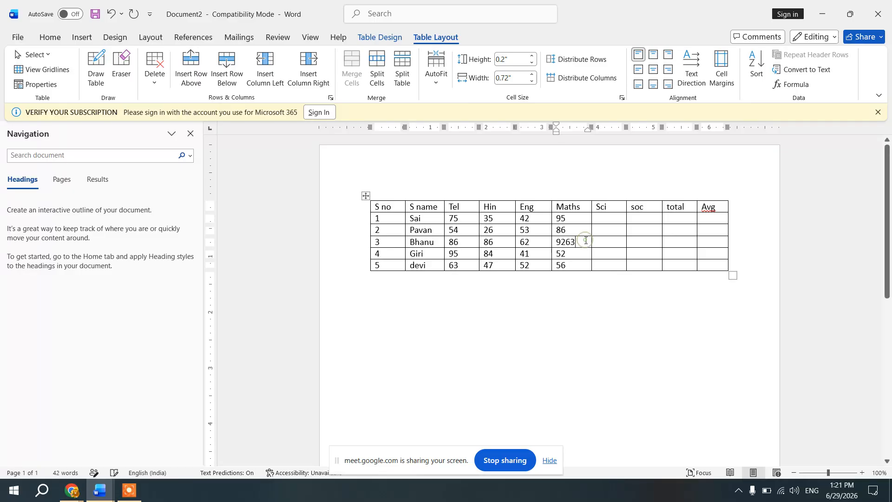
key(BackSpace)
key(BackSpace)
Enter the Sci marks 75, 86, 95, 52 and 41 for rows 1 to 5.
click(620, 221)
text(75)
key(Down)
text(869)
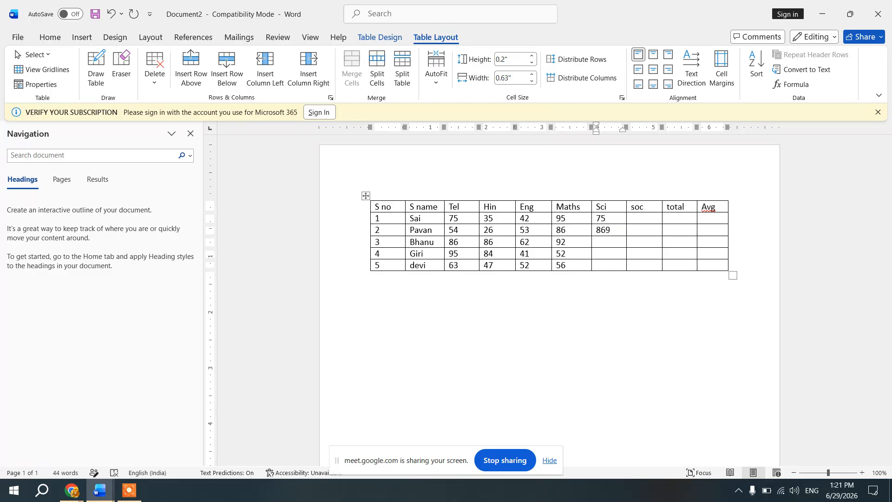
key(BackSpace)
text(95)
key(Down)
text(52)
key(Down)
text(41)
Fill the soc column for rows 1 to 5 with the marks 35, 26, 86, 95 and 86.
key(Right)
text(35)
key(Down)
text(26)
key(Down)
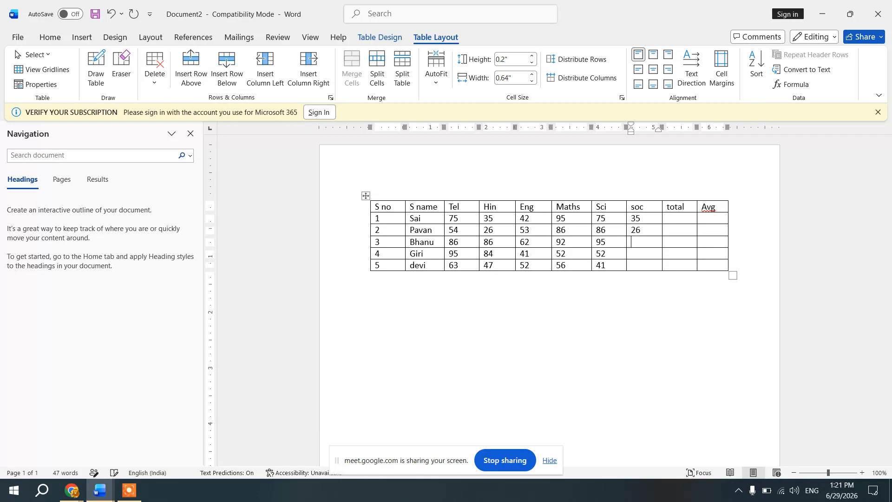
text(86)
key(Down)
text(9)
key(Down)
text(86)
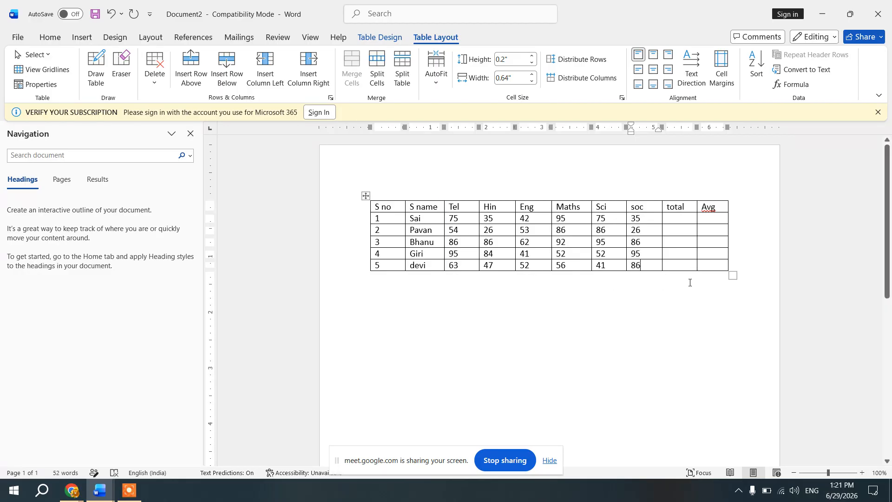
Select the soc cell of row 5 and extend the selection to its whole column.
click(35, 54)
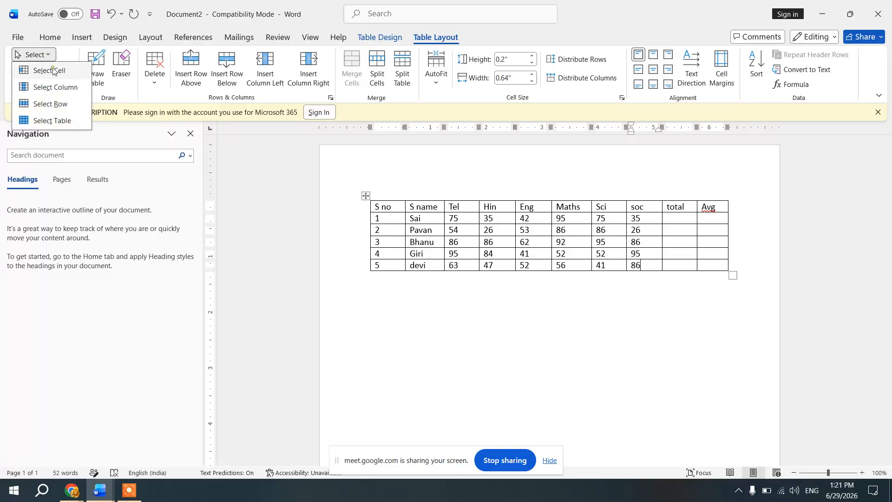
click(53, 70)
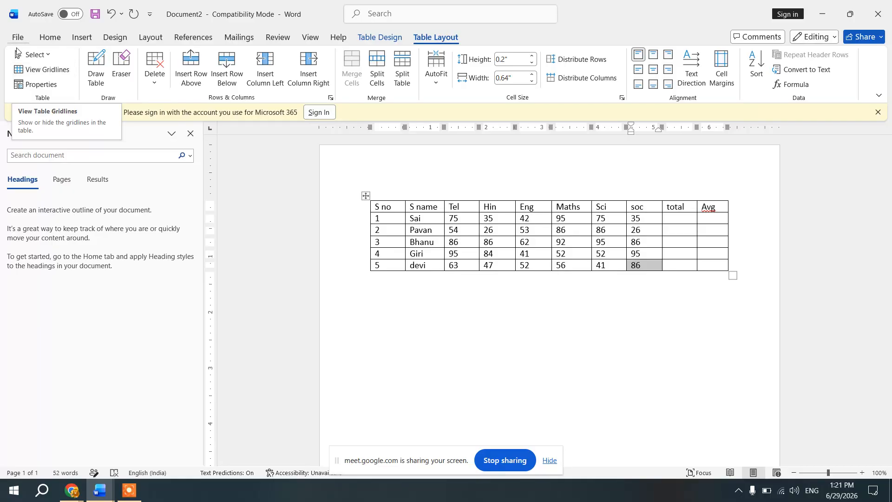
click(32, 54)
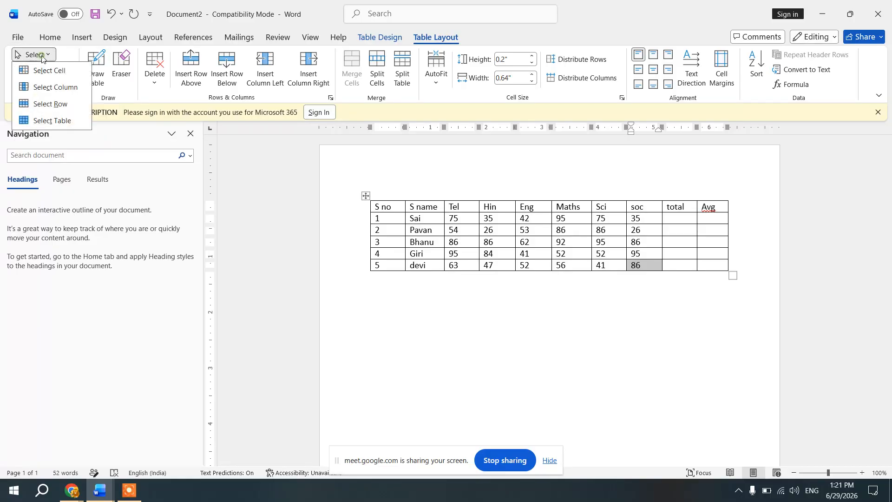
click(69, 88)
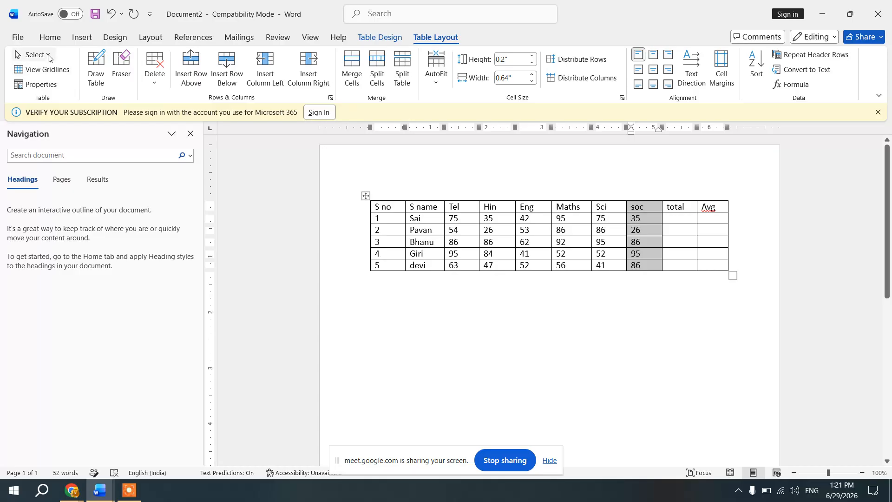
Select the whole row numbered 2 and then the entire table, and clear the selection in the Eng heading cell.
click(437, 231)
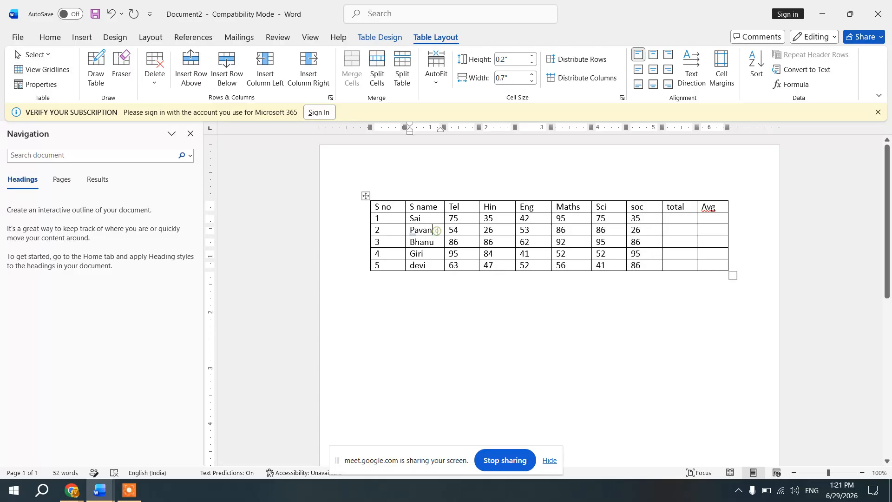
click(44, 54)
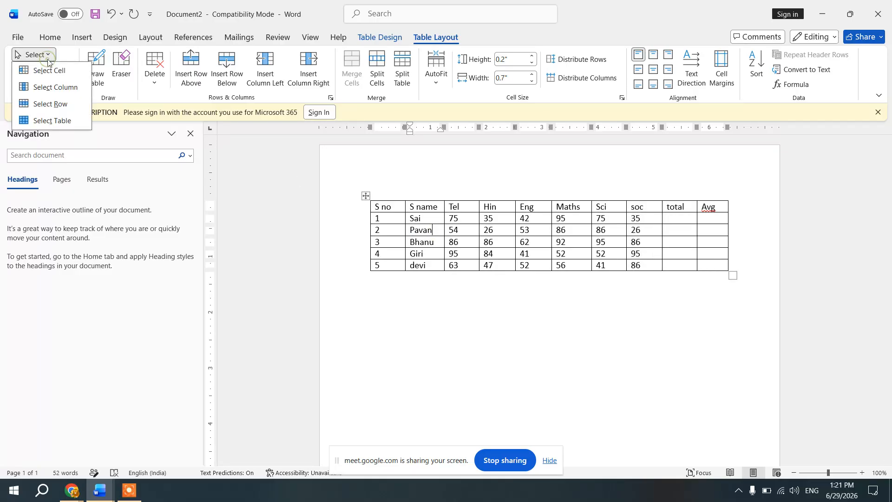
click(60, 105)
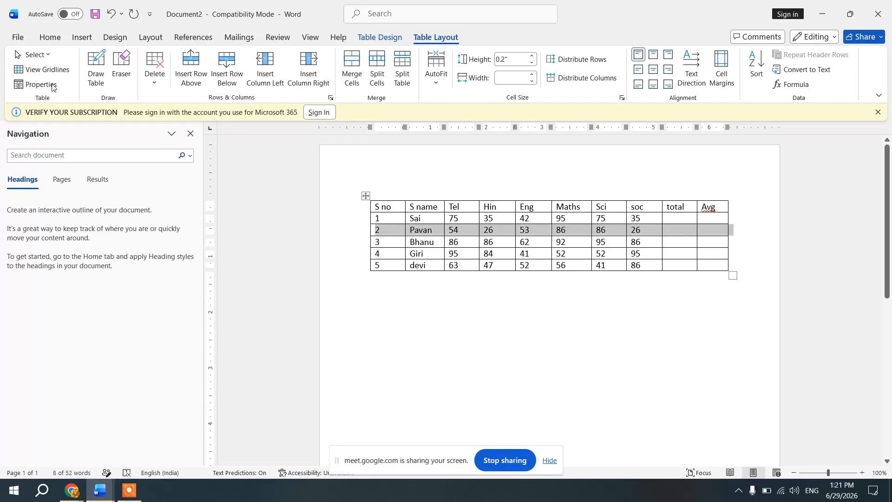
click(42, 55)
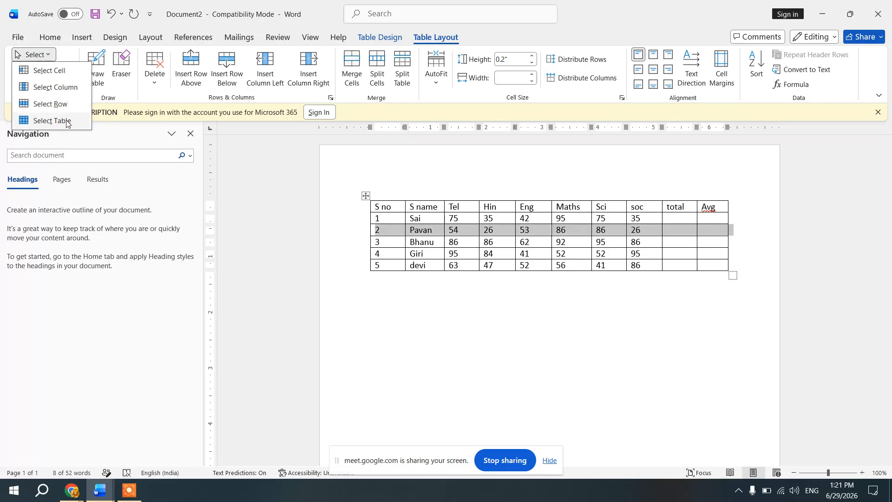
click(66, 122)
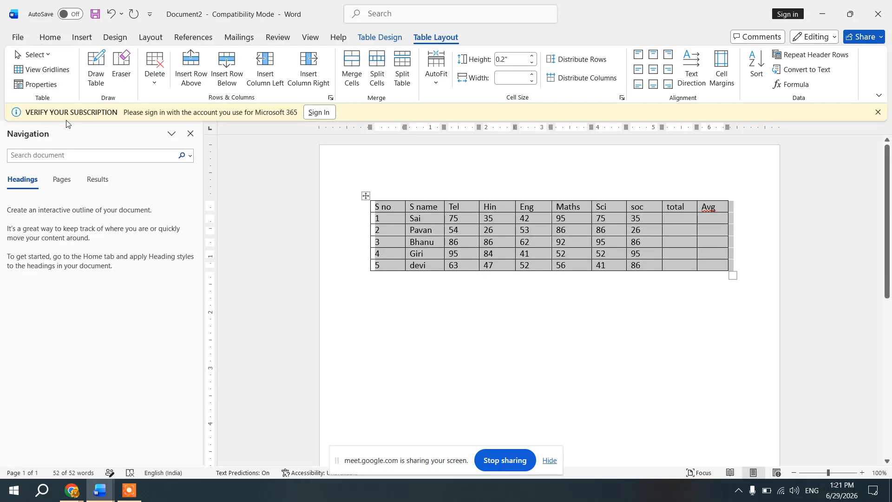
click(544, 207)
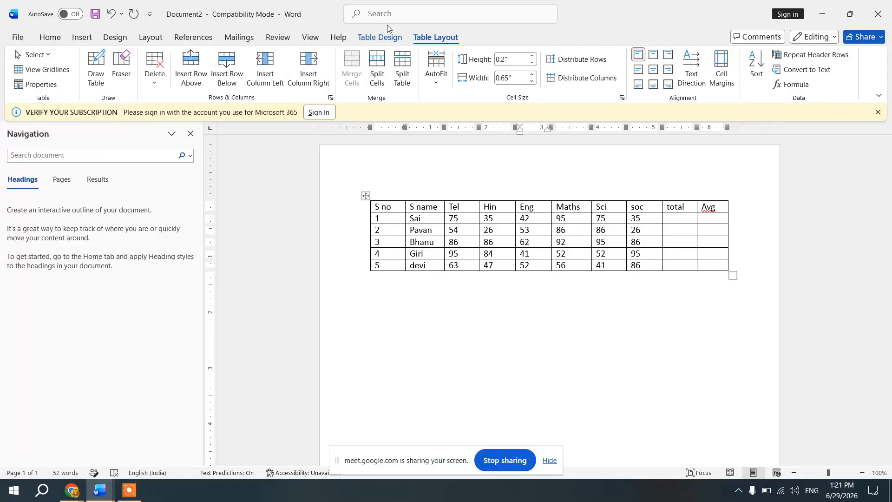
Turn on the display of table gridlines.
click(36, 70)
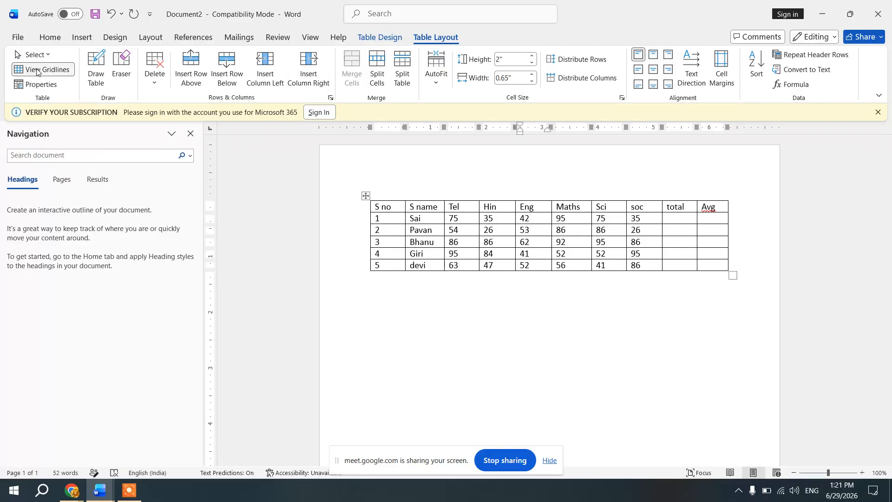
click(37, 70)
Apply the green Grid Tables style with a solid green header row and first column.
click(379, 39)
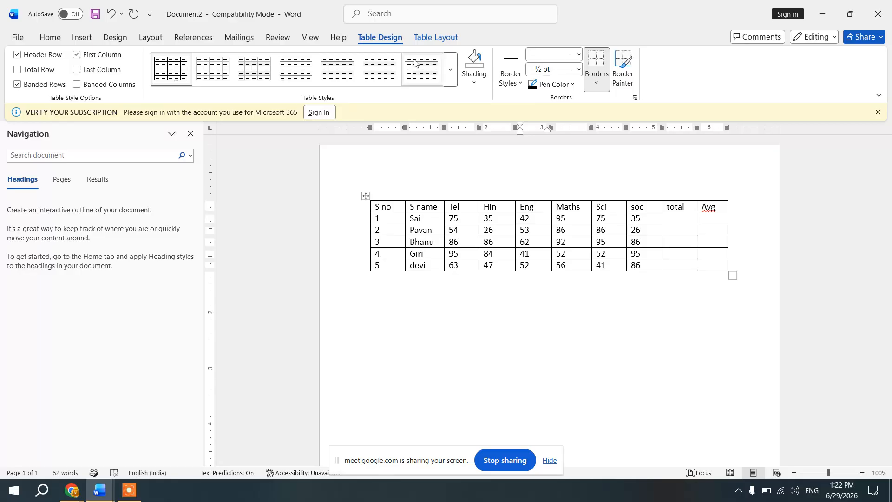
click(451, 69)
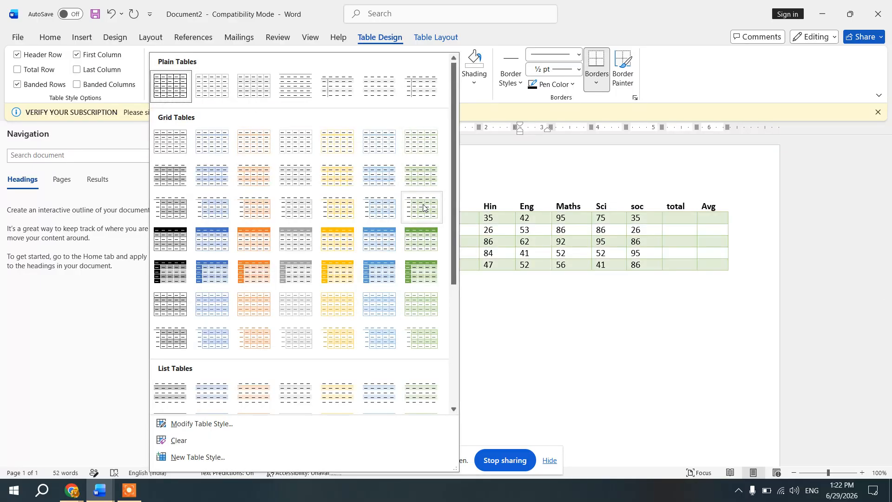
click(421, 271)
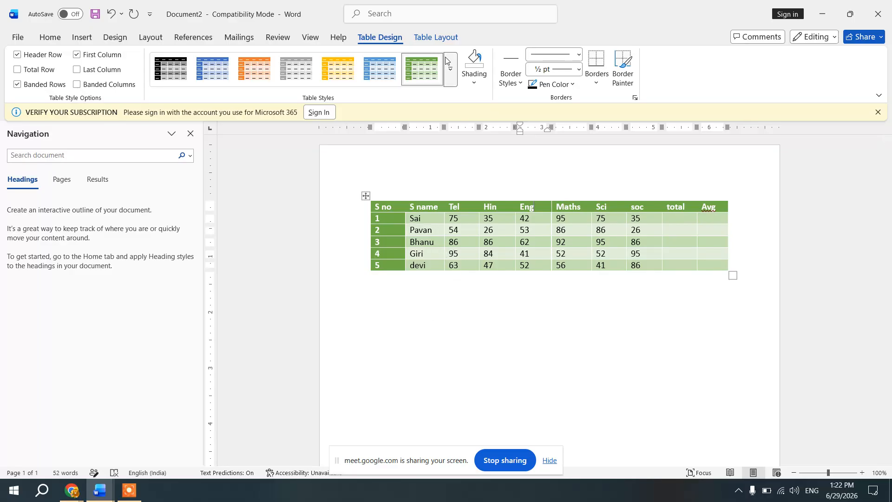
Restyle the table with the light gray Grid Tables style and then with the blue banded List Tables style.
click(446, 40)
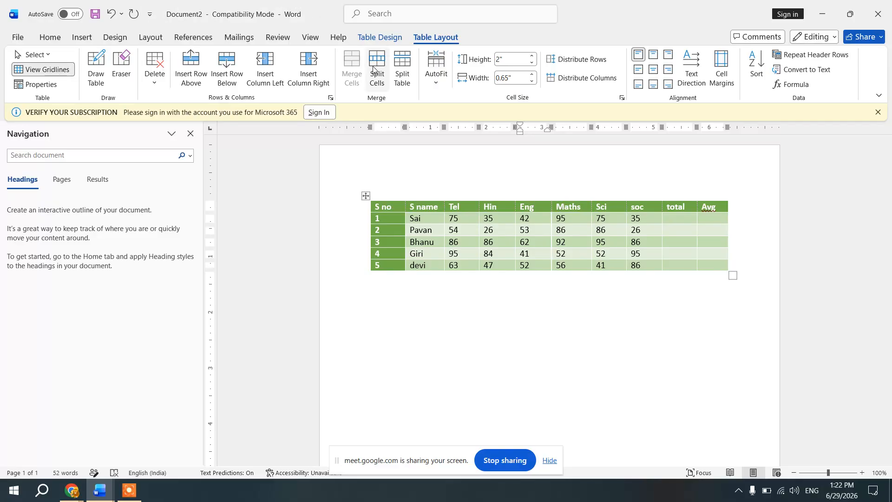
click(384, 37)
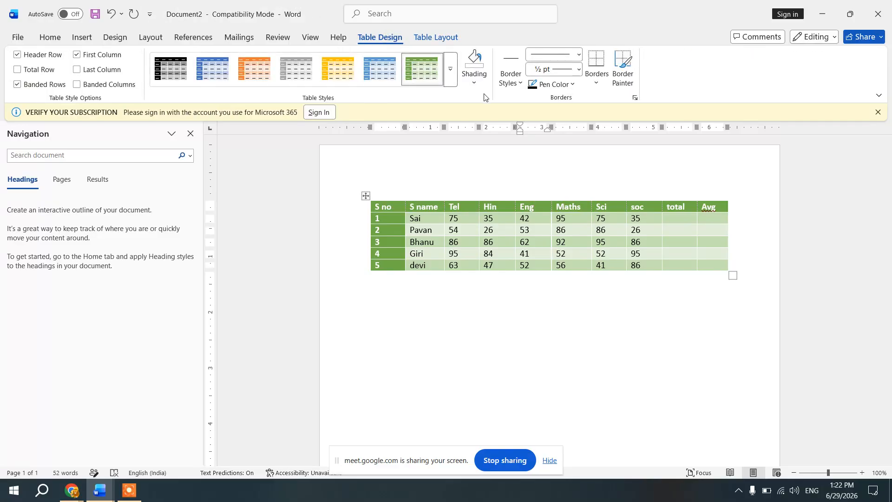
click(451, 69)
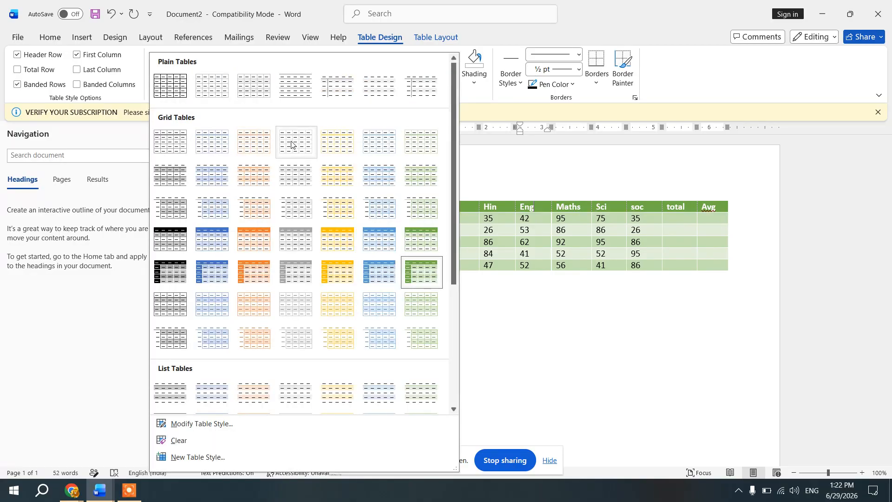
click(293, 156)
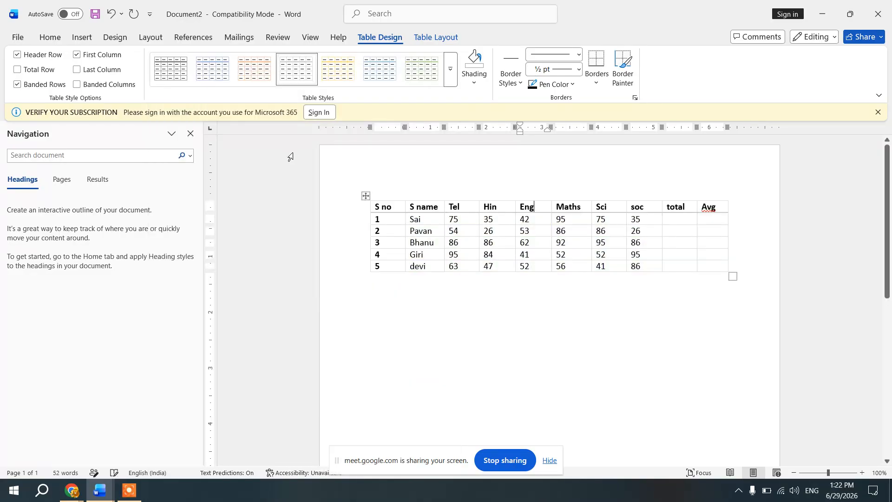
click(449, 81)
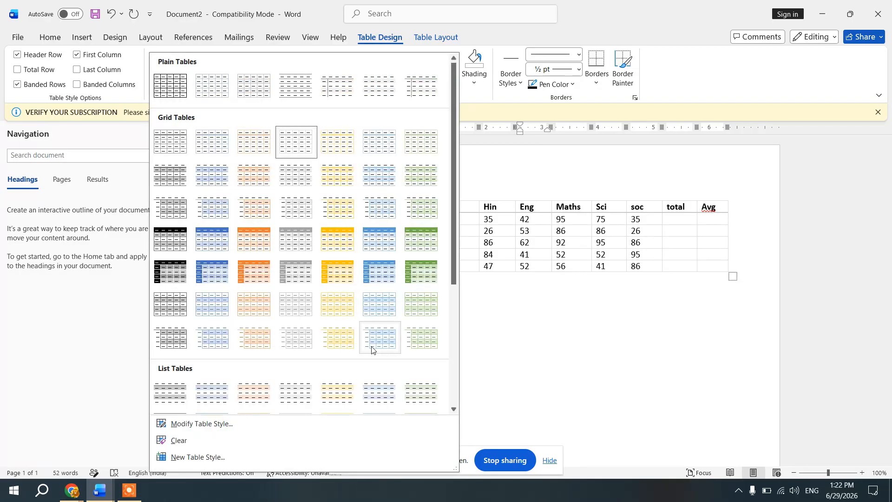
click(369, 404)
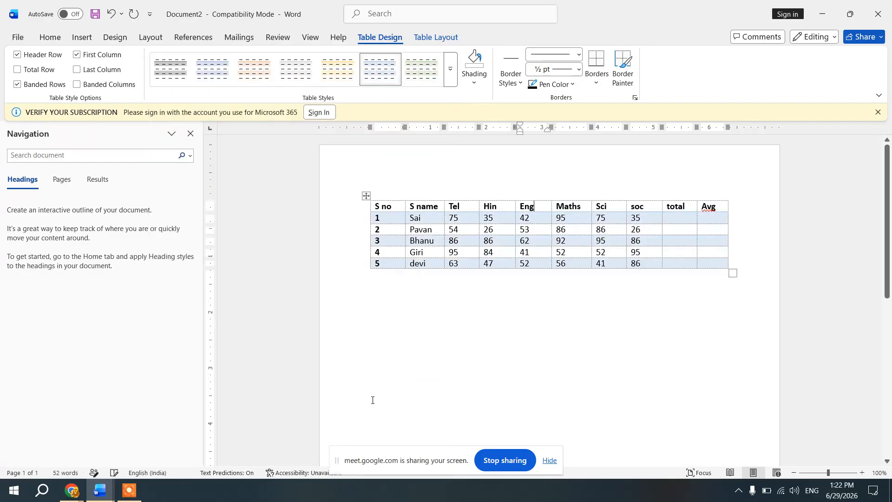
Switch the table gridlines off and back on twice to compare the borderless table with and without them.
click(437, 38)
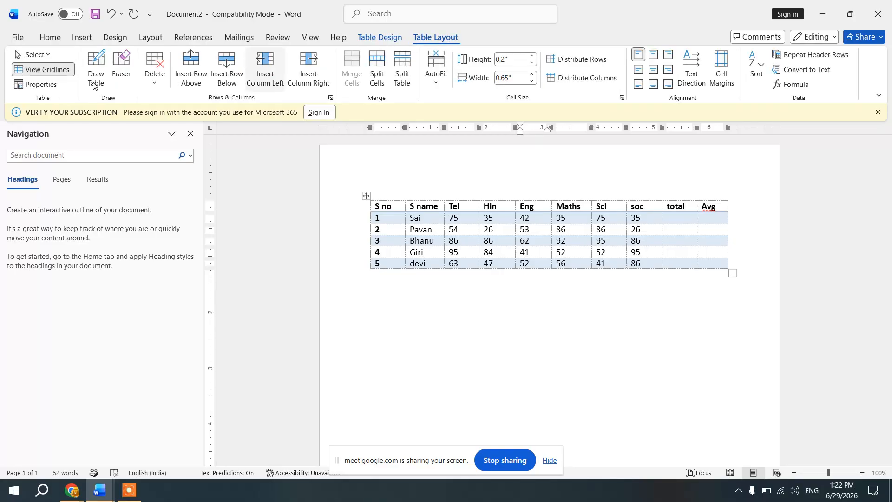
click(53, 70)
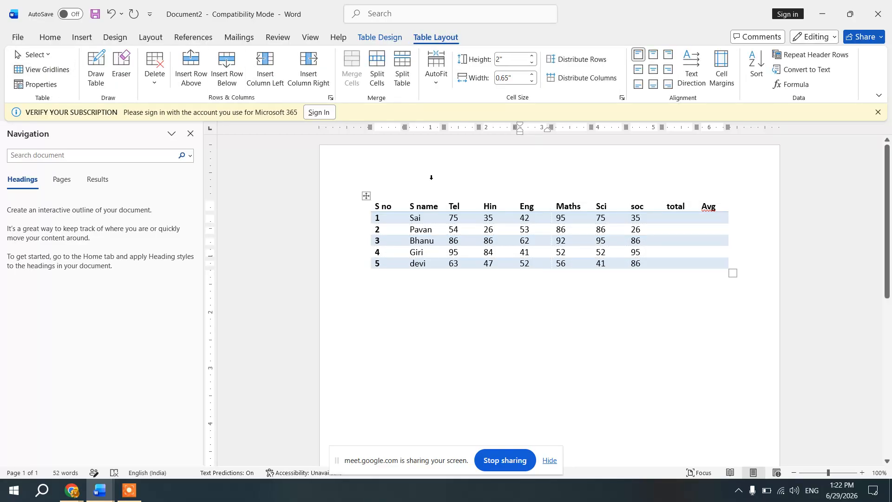
click(46, 70)
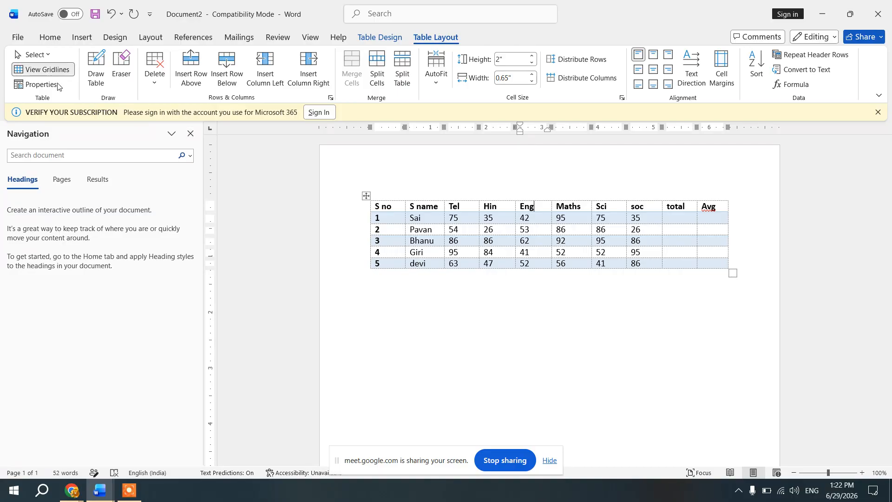
click(56, 71)
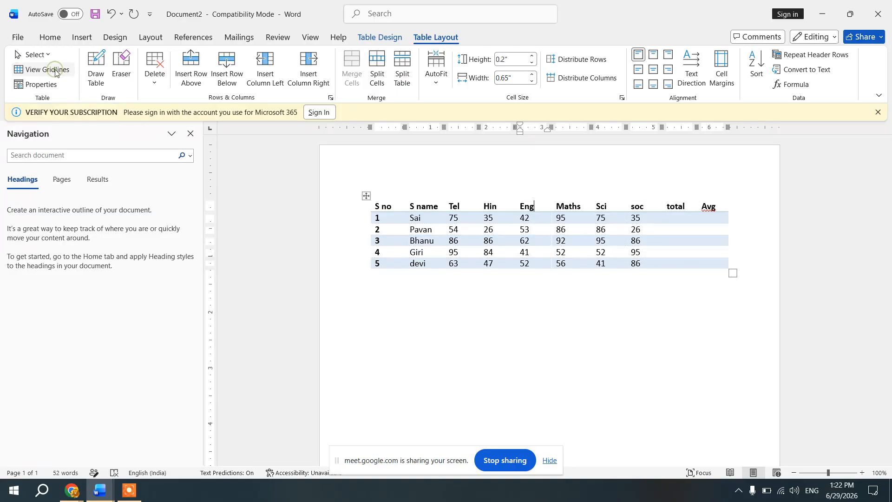
click(54, 71)
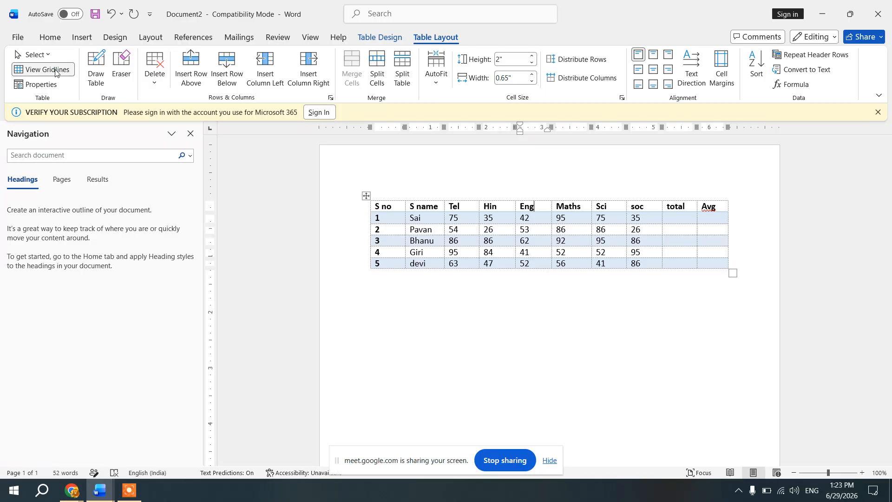
Apply the Plain Tables style with black borders around every cell to the marks table.
click(398, 40)
click(455, 77)
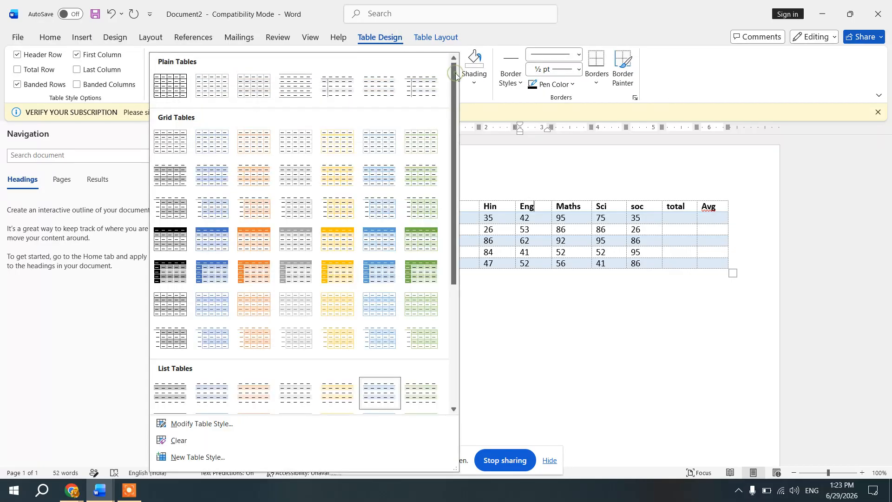
click(185, 82)
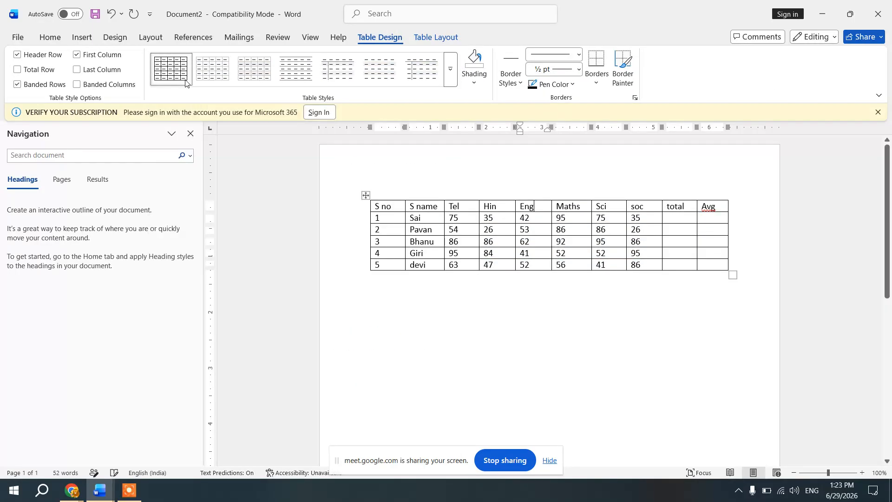
click(443, 36)
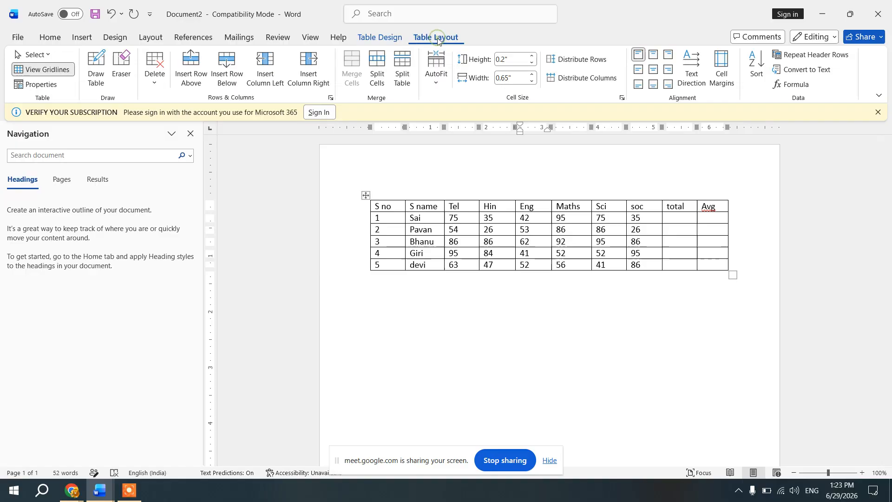
Apply left alignment to the marks table in its properties, then change the table alignment to right.
click(56, 85)
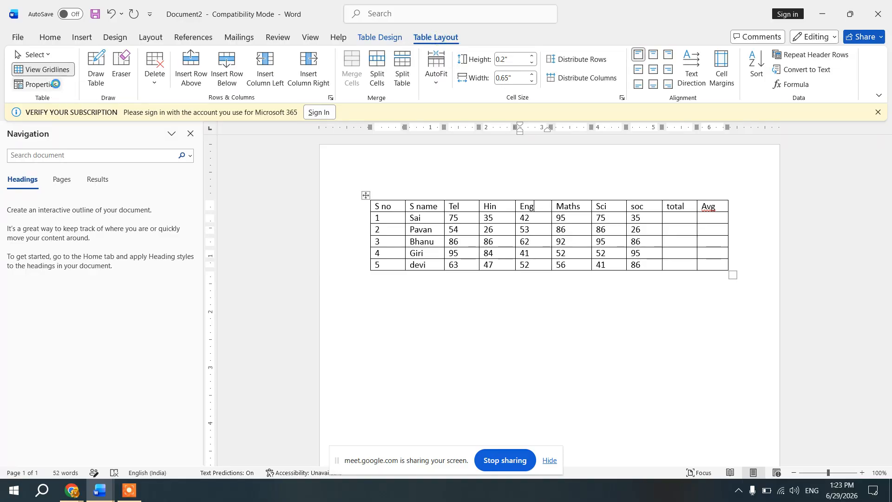
click(354, 200)
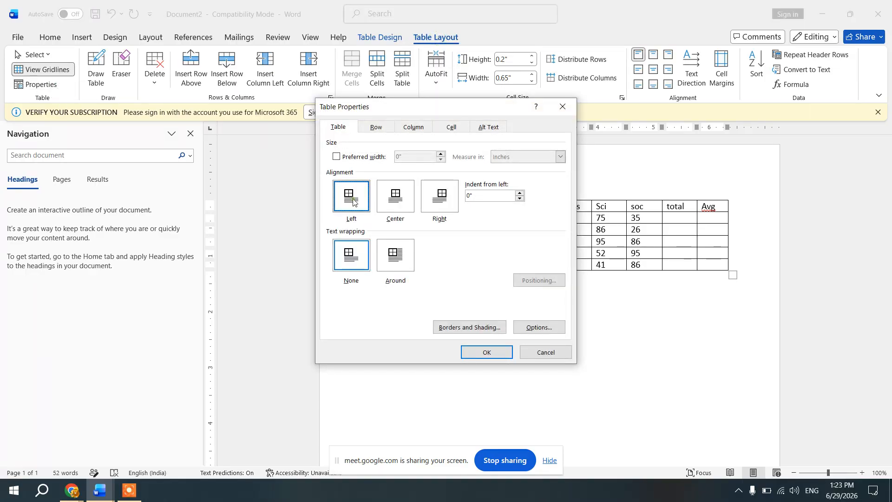
click(503, 353)
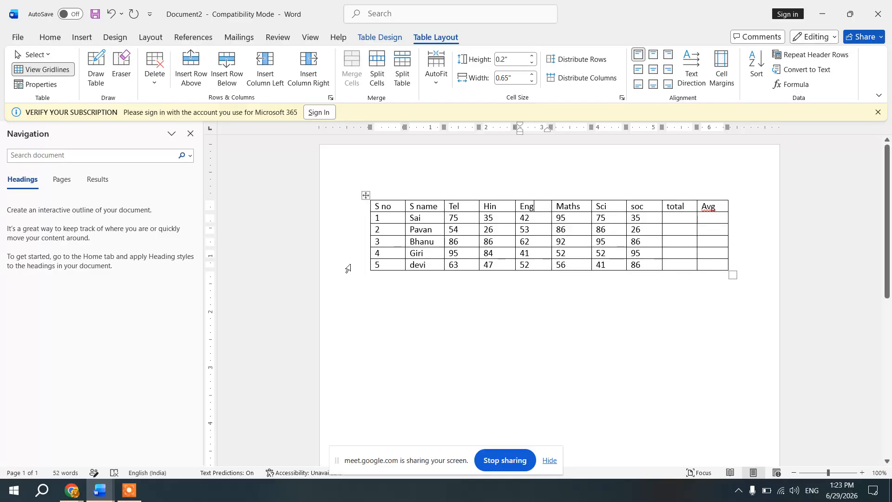
click(492, 250)
click(34, 85)
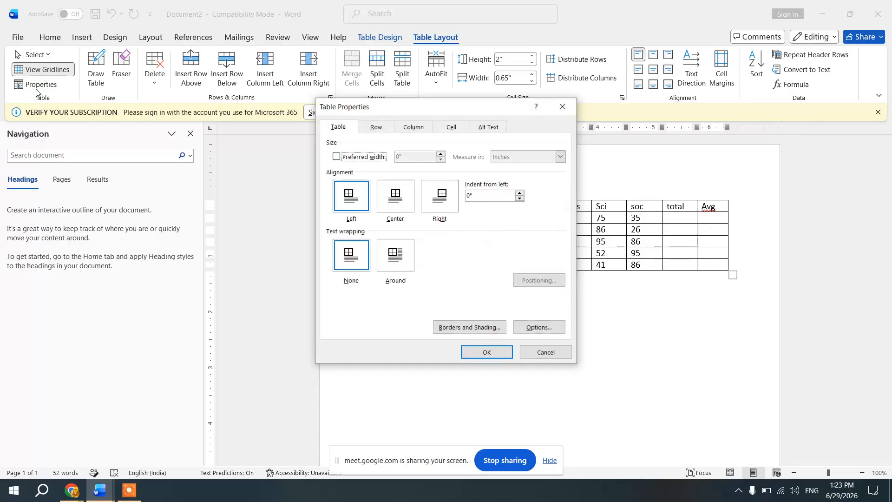
click(439, 197)
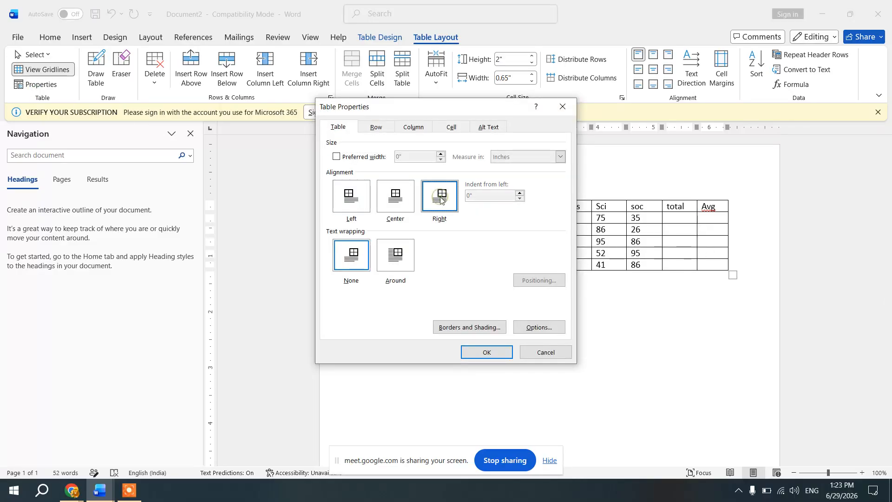
click(495, 352)
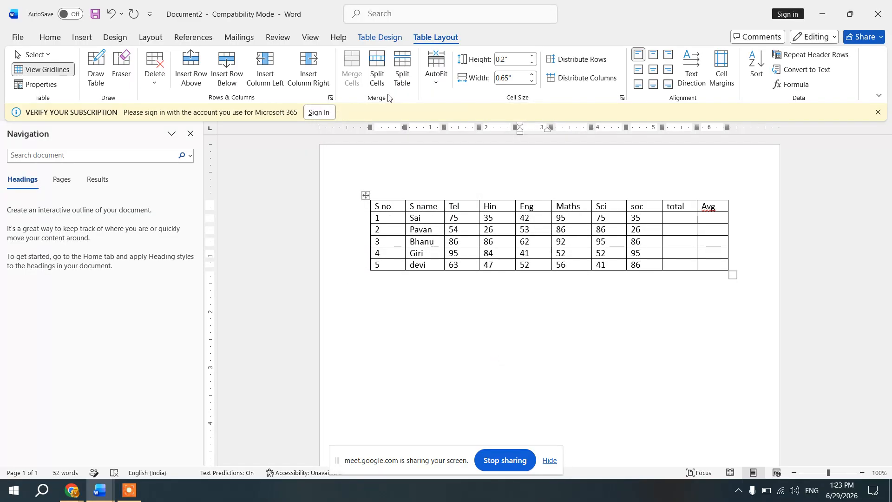
Split the marks table at its header row, then undo the split and return to the table layout tools.
click(402, 74)
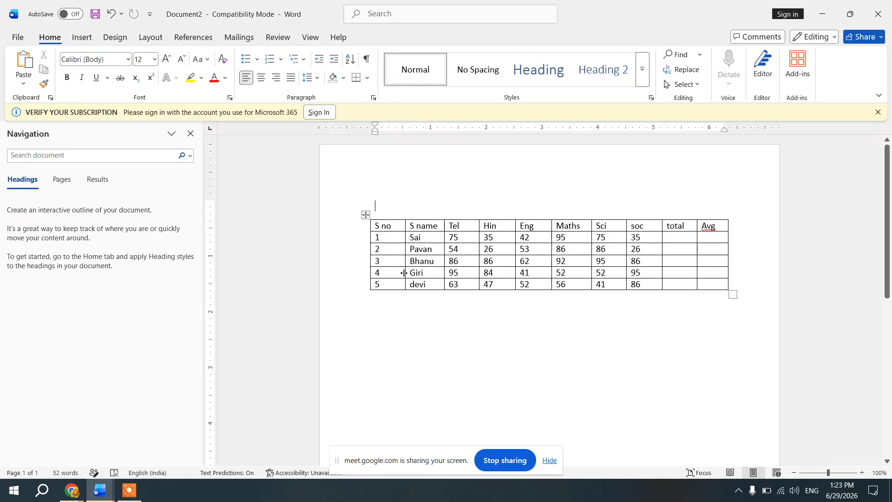
key(ctrl+z)
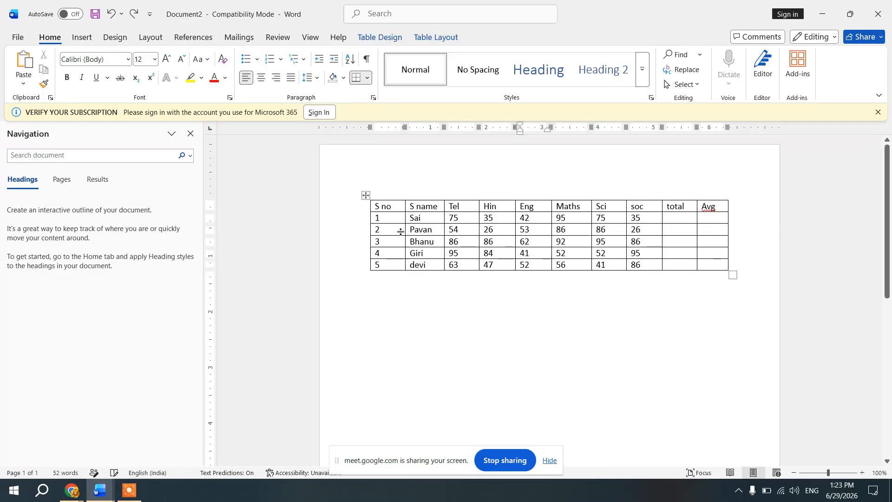
click(446, 42)
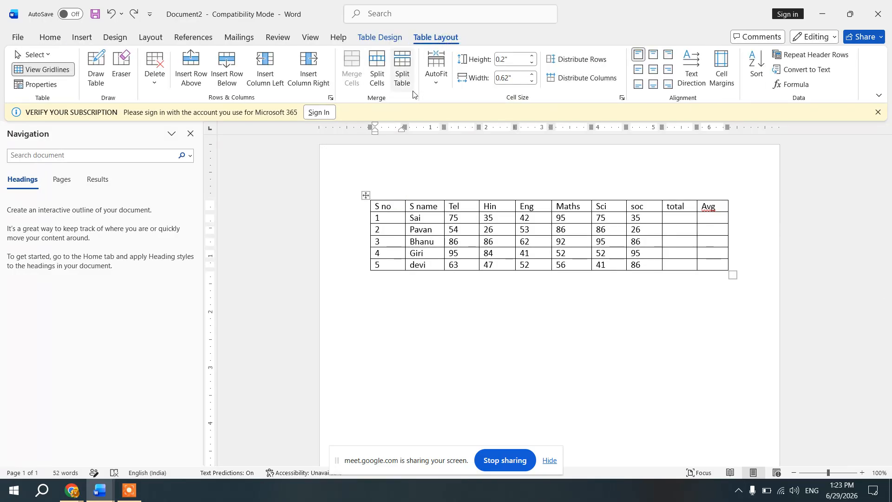
AutoFit the marks table to its contents and set the table's alignment to left.
click(438, 83)
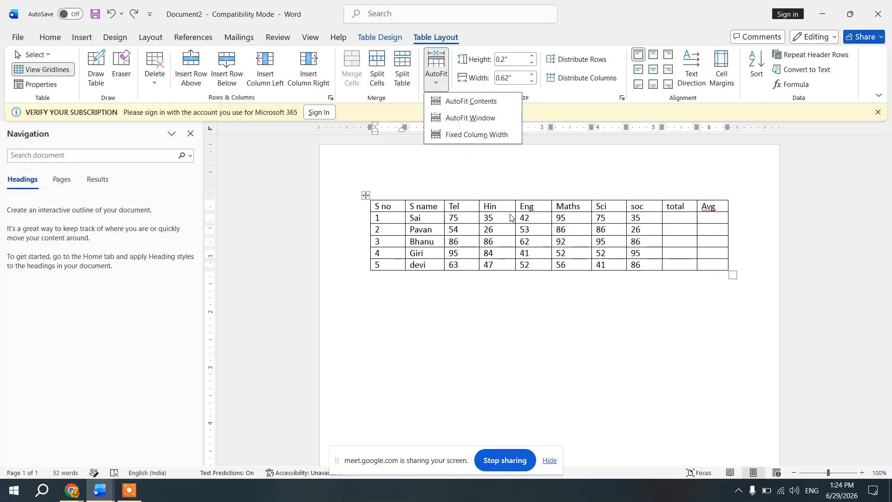
click(484, 101)
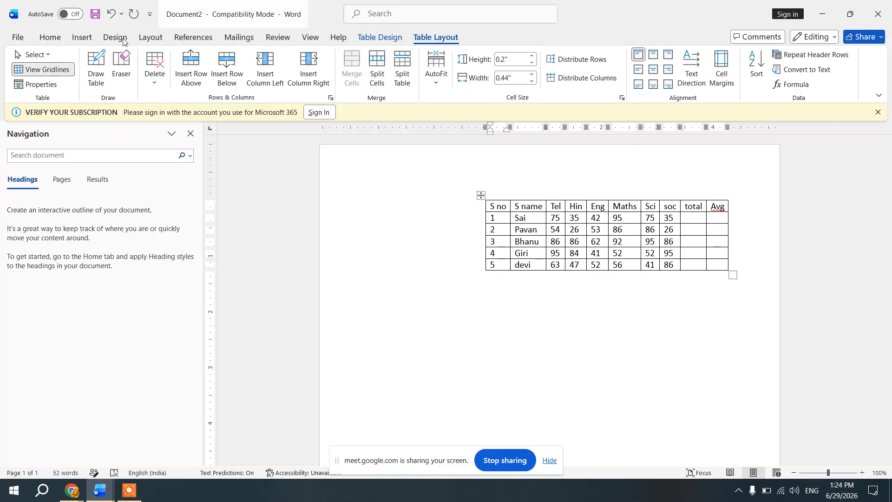
click(43, 85)
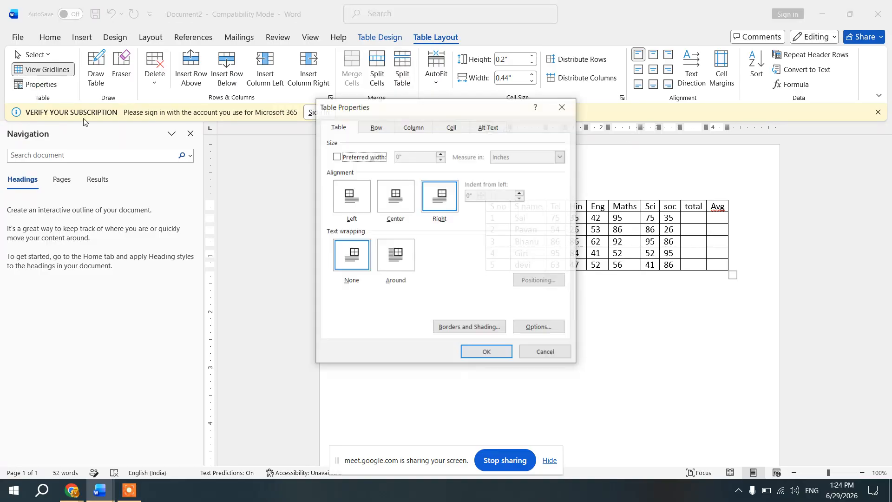
click(343, 193)
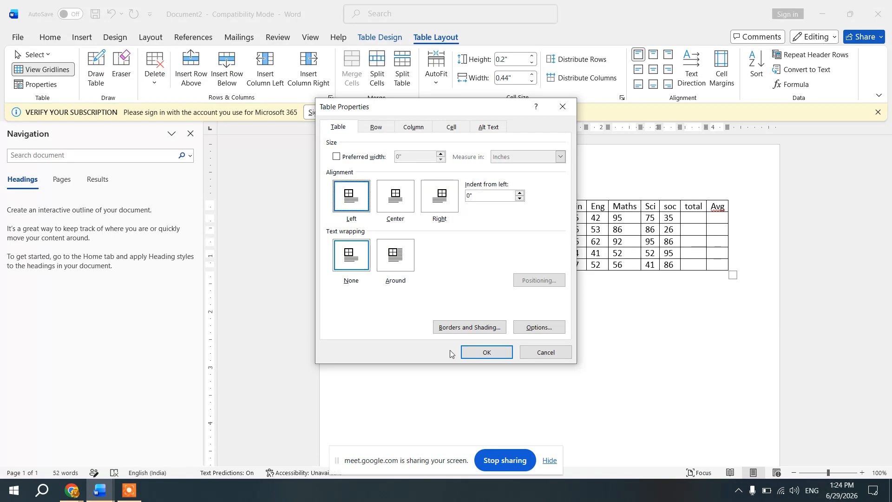
click(483, 352)
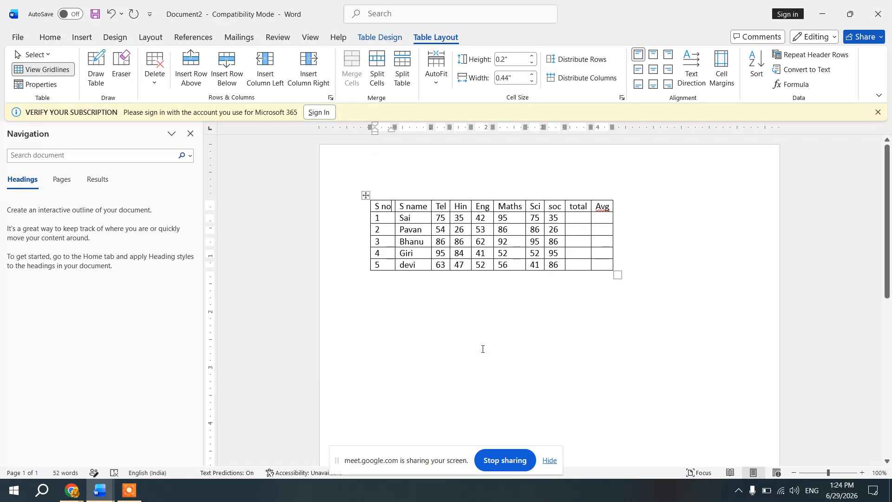
AutoFit the marks table to the window so it spans the full text width.
click(434, 82)
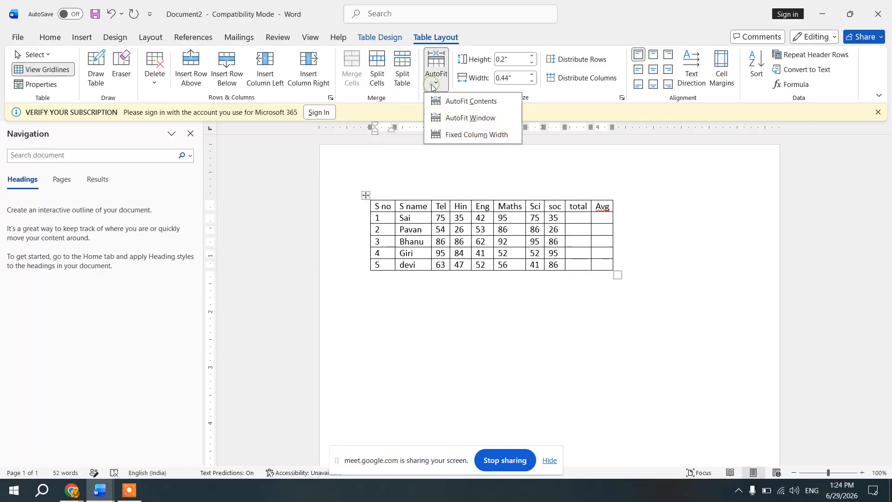
click(472, 121)
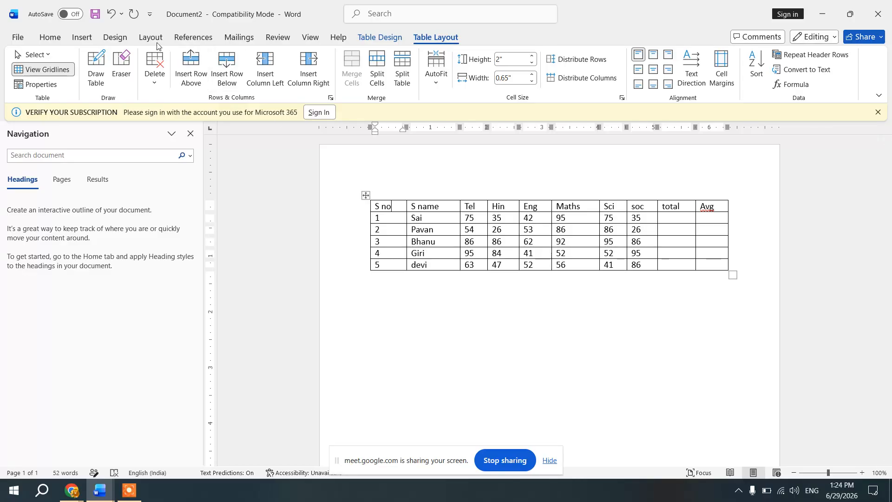
Draw a table frame about 6.68" wide and 1.88" high below the marks table, undoing the stray narrow table drawn over it.
click(97, 78)
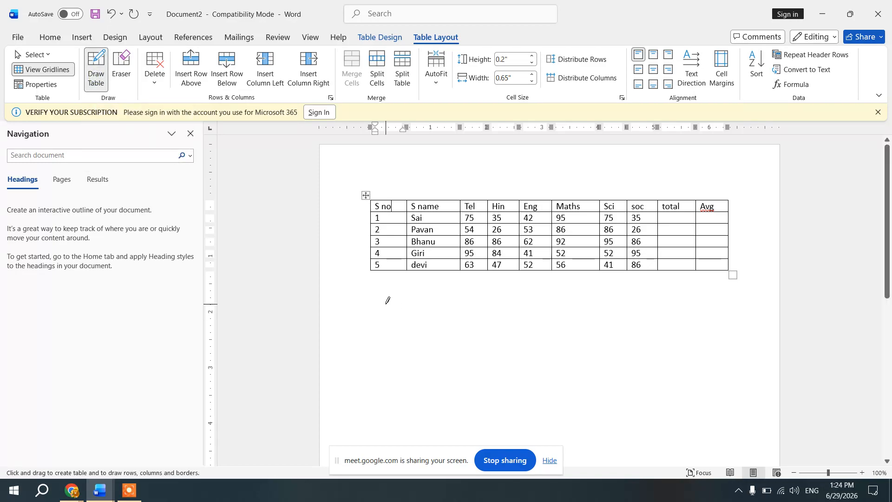
mouse_move(370, 300)
mouse_down()
mouse_move(449, 349)
mouse_move(599, 386)
mouse_move(743, 405)
mouse_up()
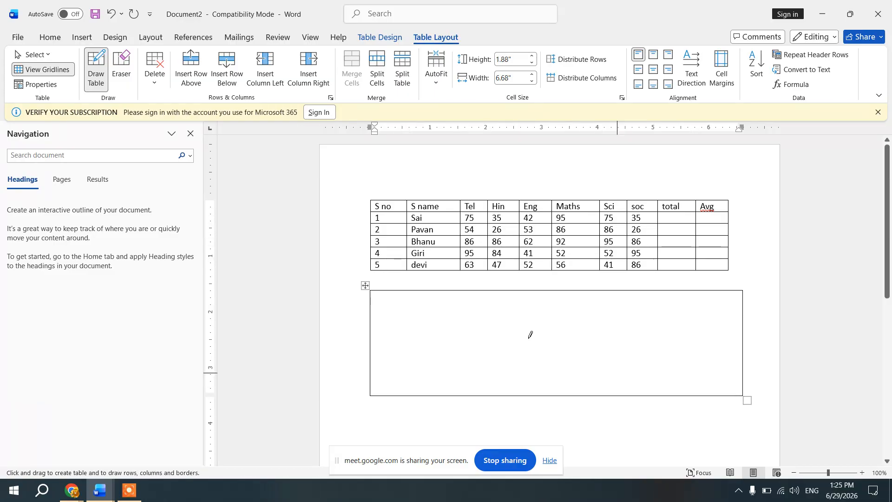
drag(438, 304, 441, 395)
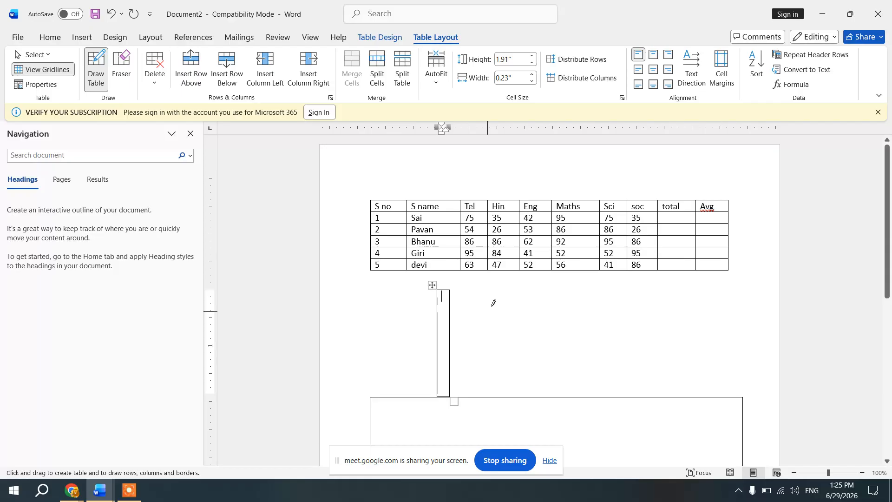
key(ctrl+z)
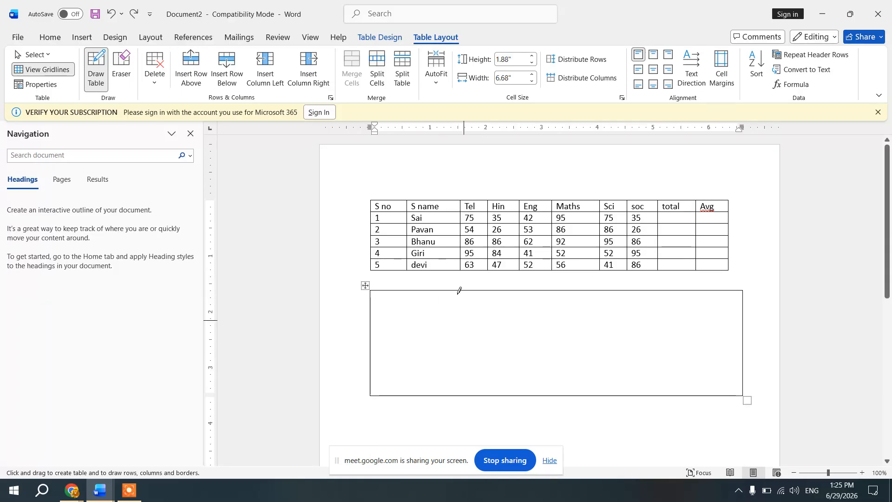
Draw four vertical lines and one horizontal line inside the new frame to divide it into five columns and two rows.
drag(454, 290, 456, 378)
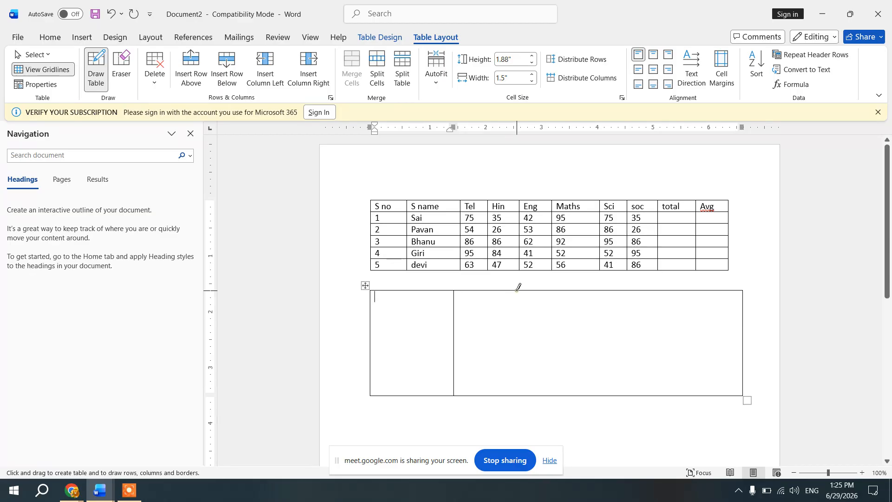
drag(517, 290, 510, 377)
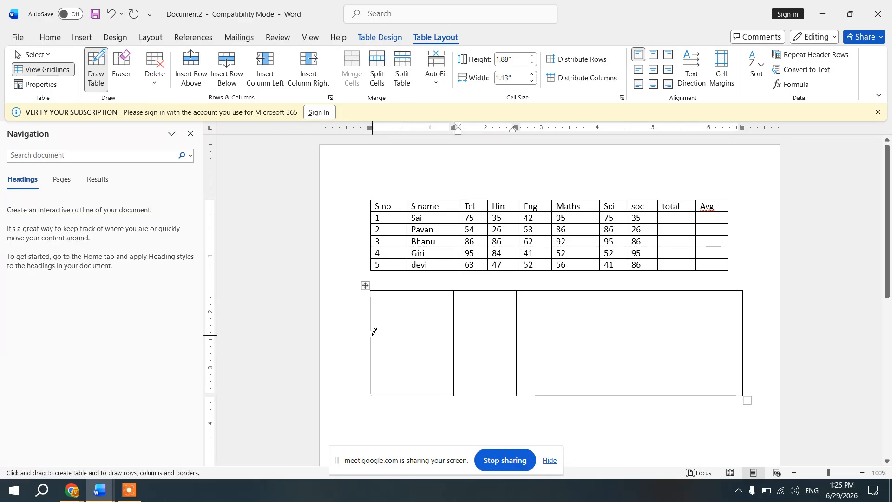
drag(374, 328, 618, 327)
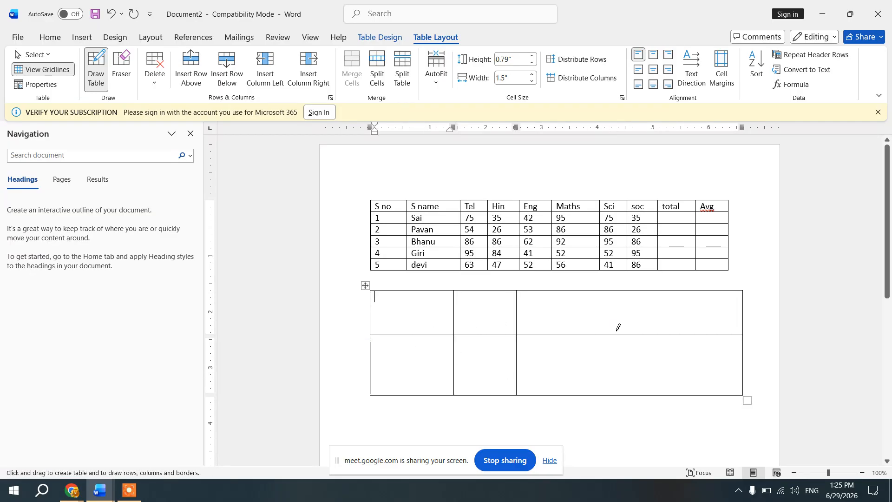
drag(613, 289, 614, 378)
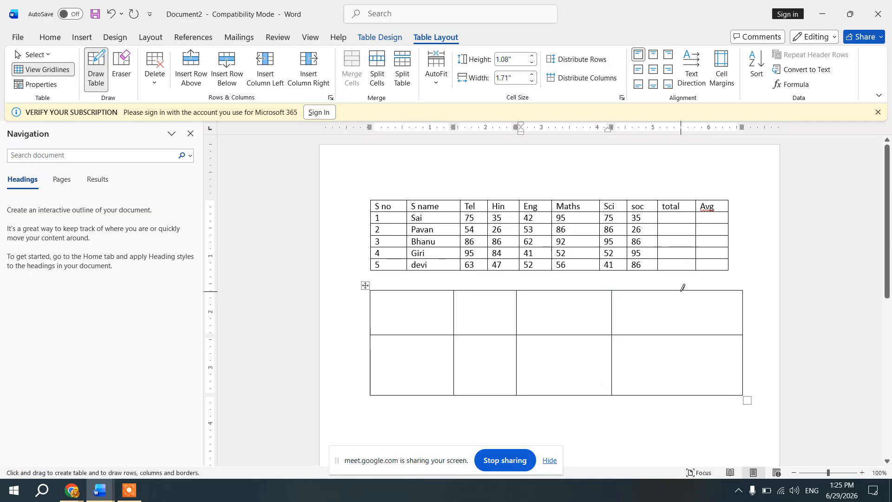
drag(681, 291, 676, 372)
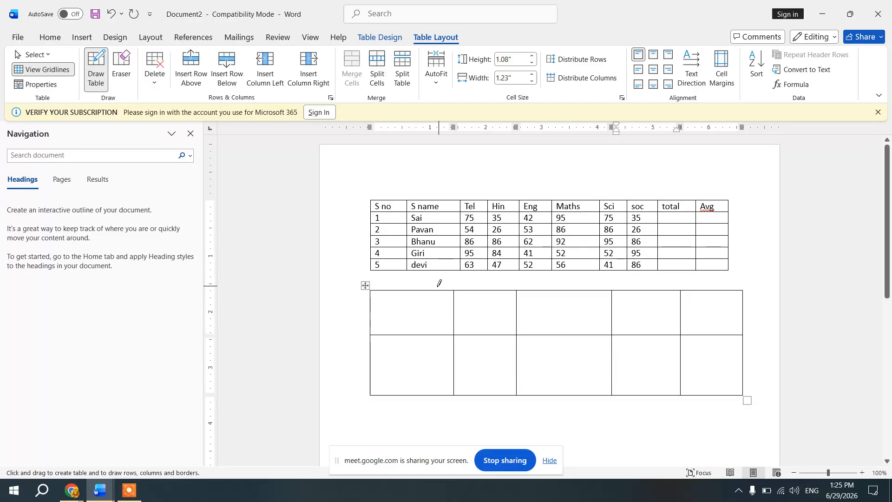
Erase the inner partitions across the first four columns of the drawn table, leaving its last column divided in two.
click(129, 68)
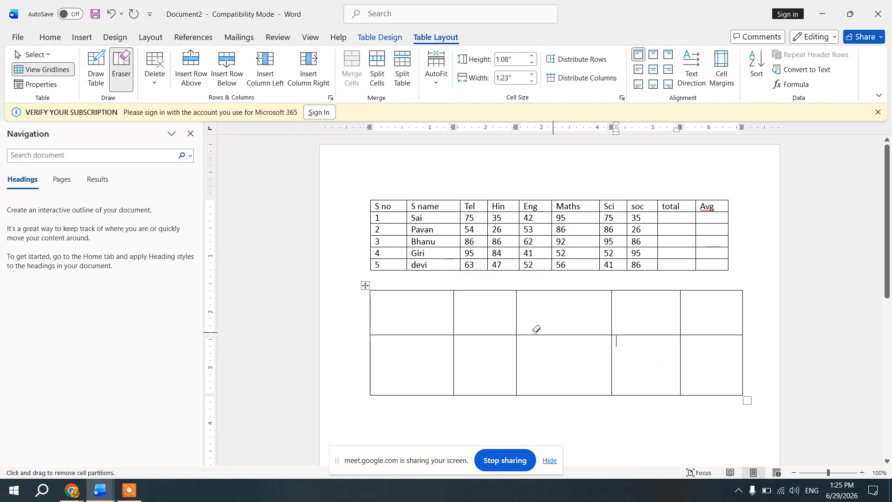
mouse_move(665, 359)
mouse_down()
mouse_move(572, 327)
mouse_move(498, 316)
mouse_up()
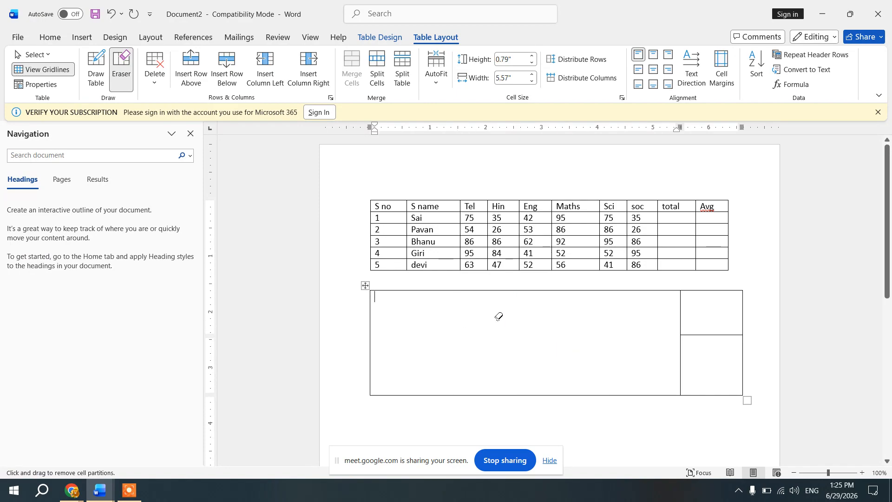
key(Escape)
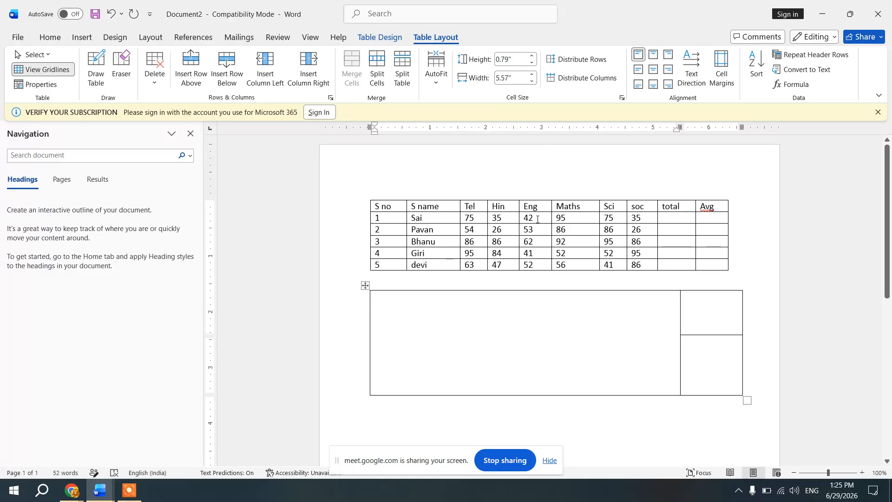
Delete the total column and the header row from the marks table.
click(588, 198)
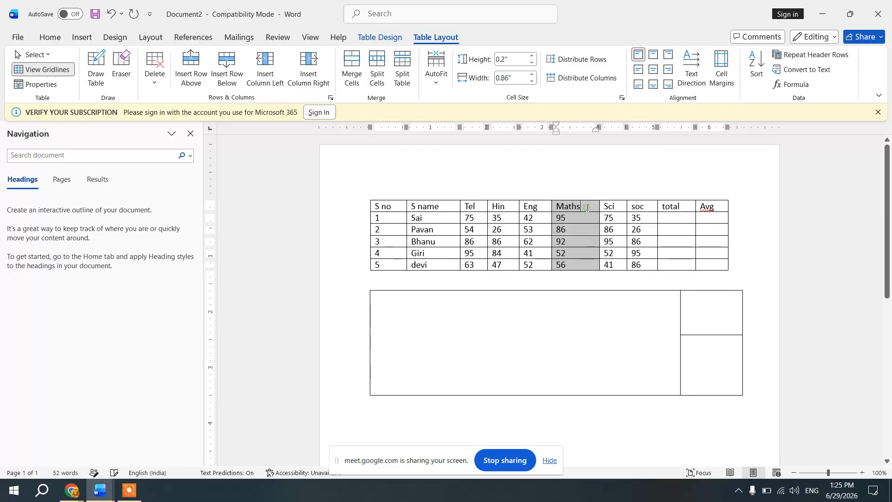
click(586, 208)
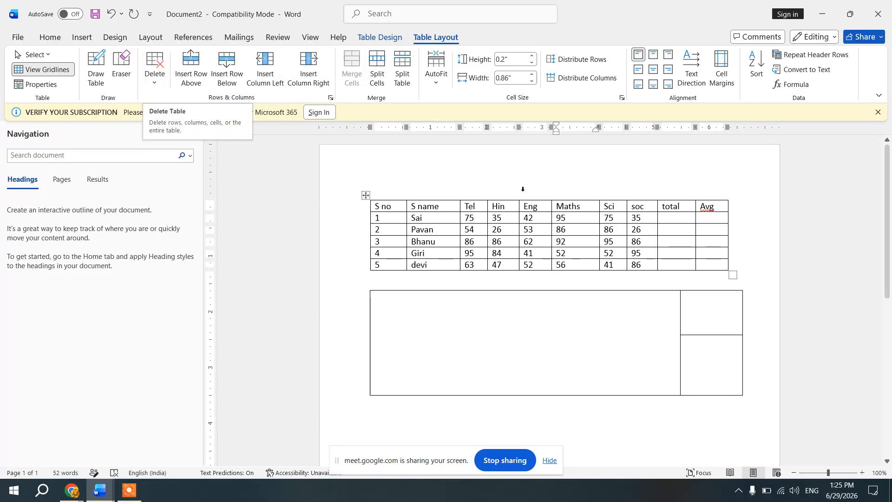
click(691, 203)
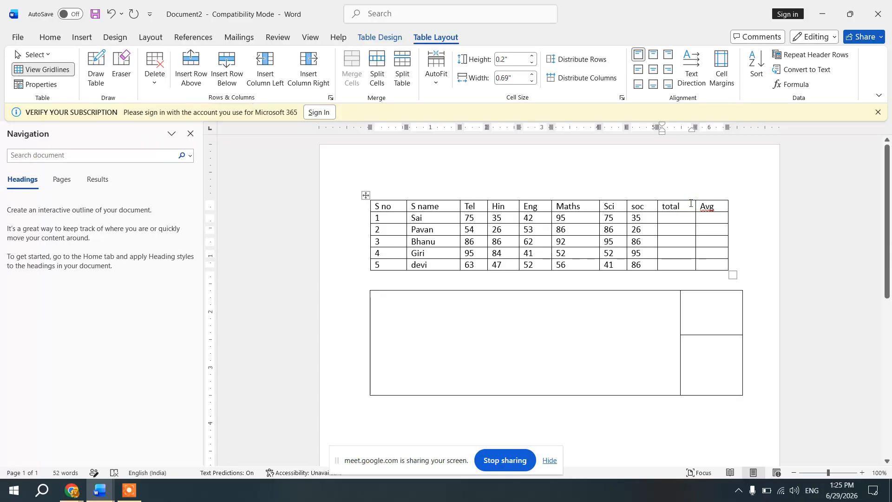
click(162, 83)
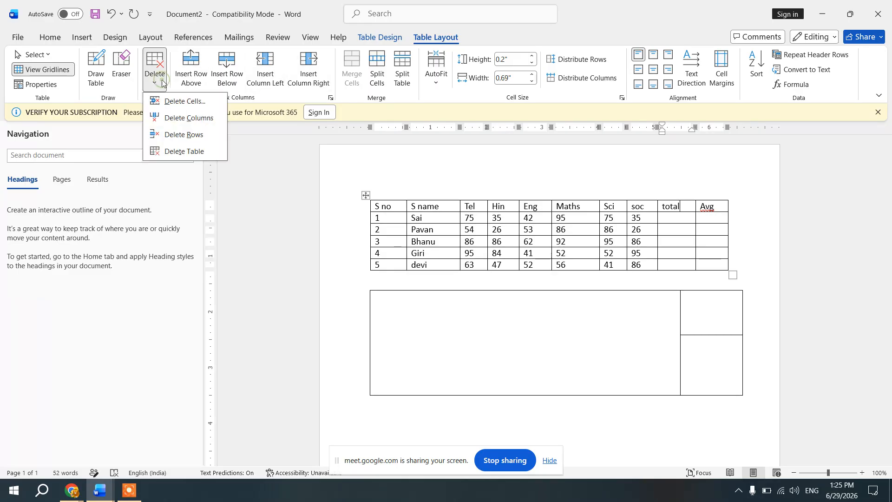
click(195, 121)
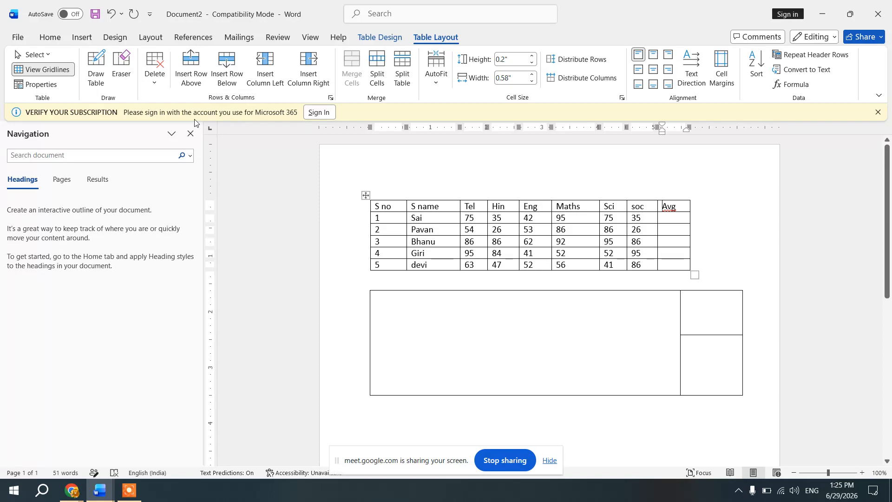
click(155, 87)
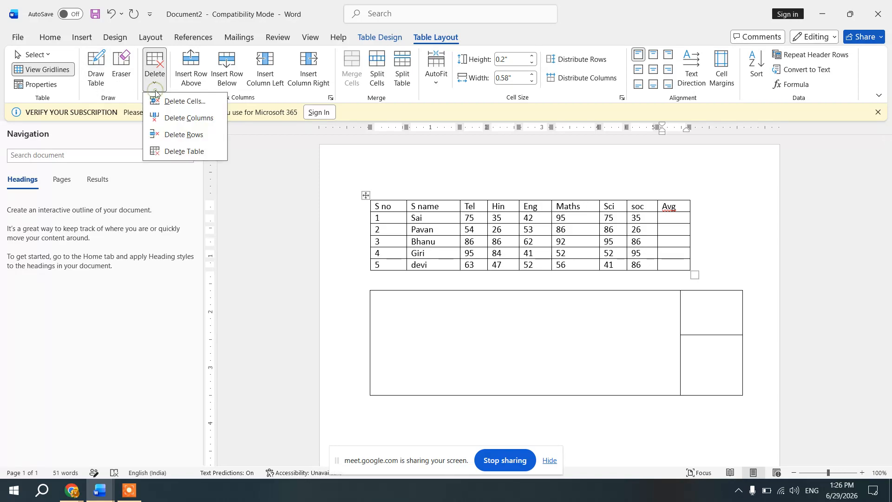
click(194, 135)
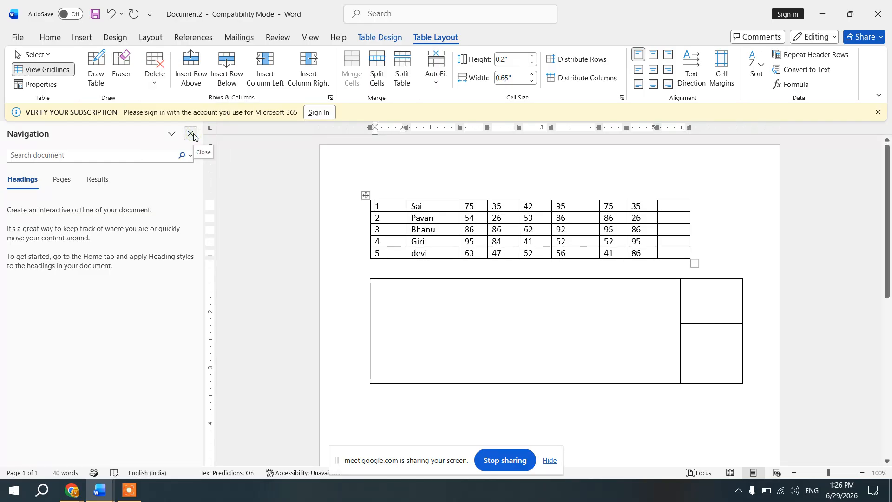
Undo the deletions of the header row and the total column in the marks table.
key(ctrl+z)
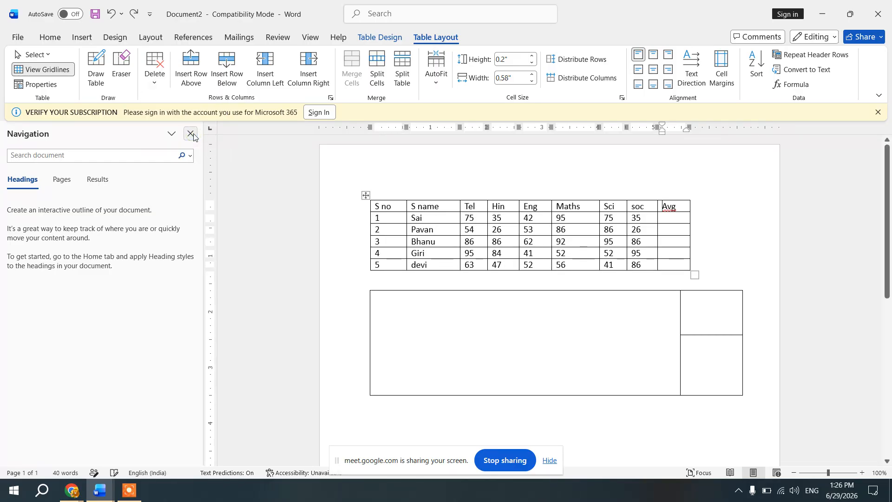
key(ctrl+z)
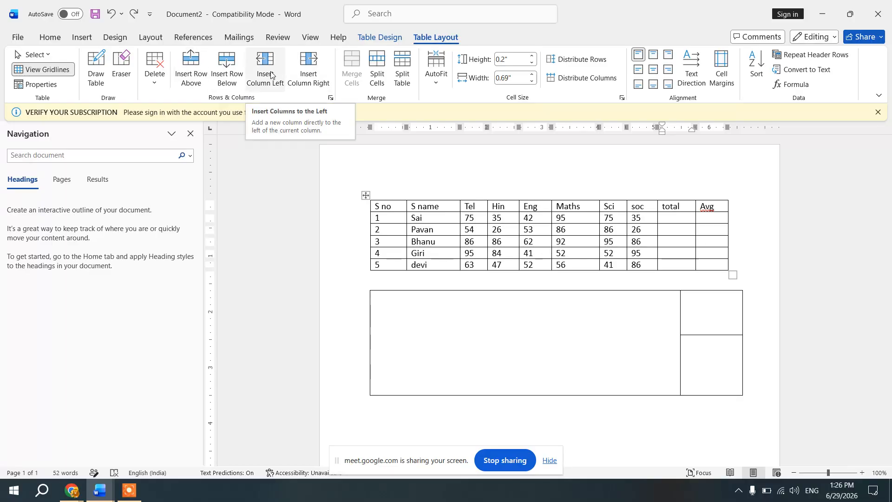
click(399, 207)
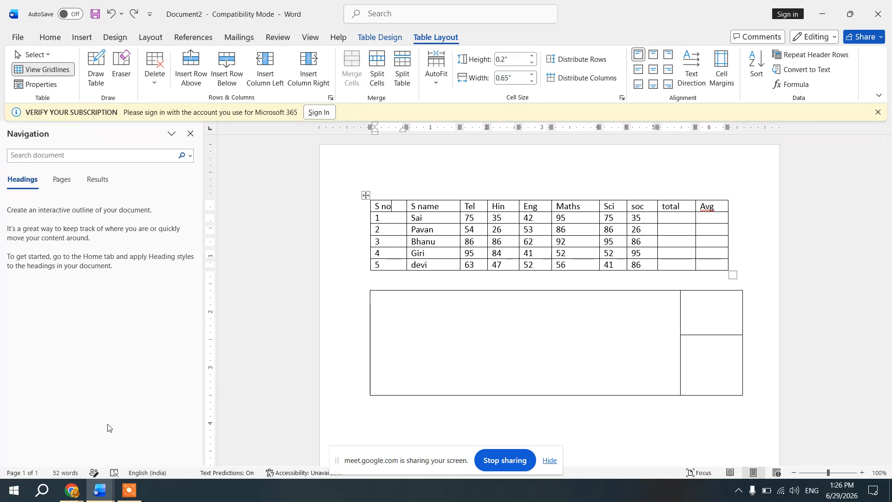
Switch to the Google Meet call, admit the waiting guest and return to the Word document.
click(70, 490)
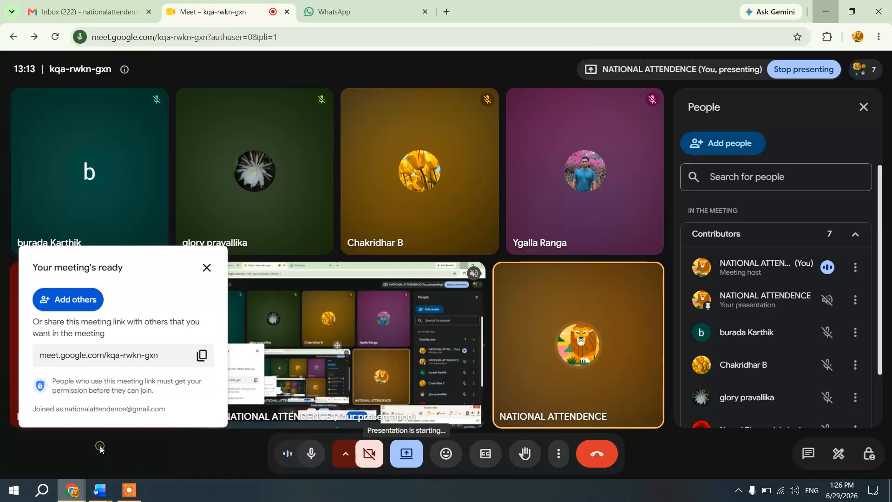
click(102, 450)
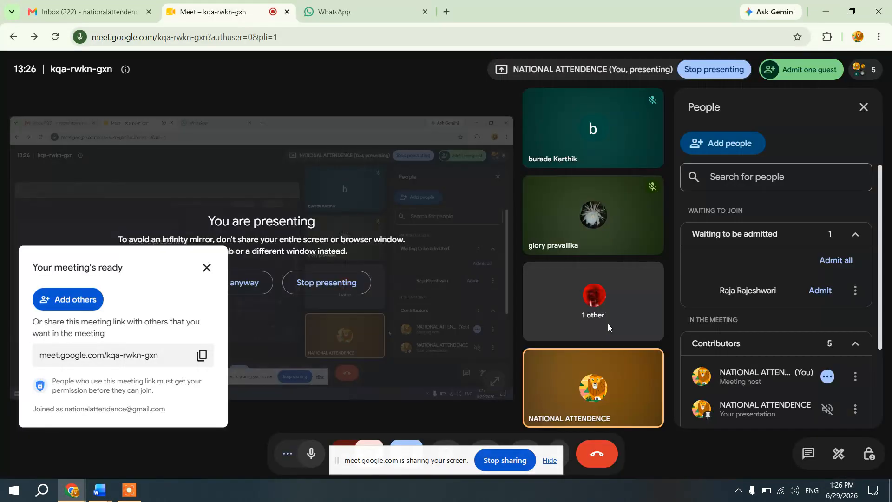
click(822, 290)
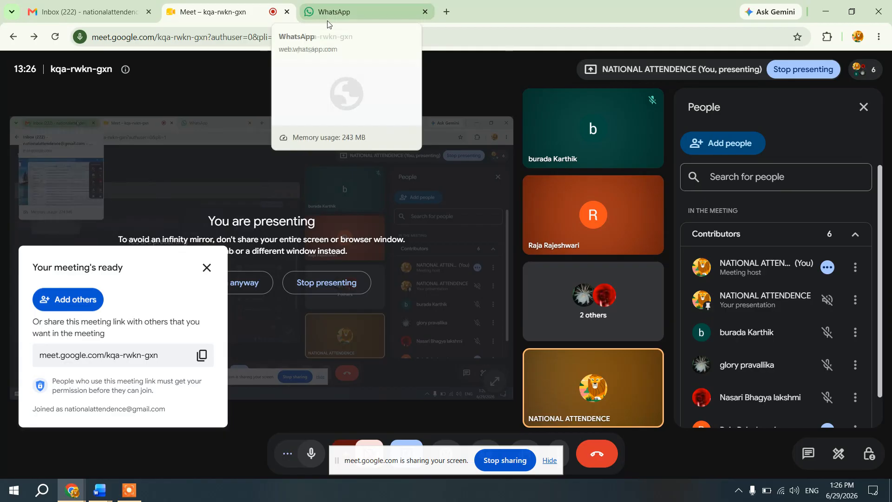
mouse_move(99, 490)
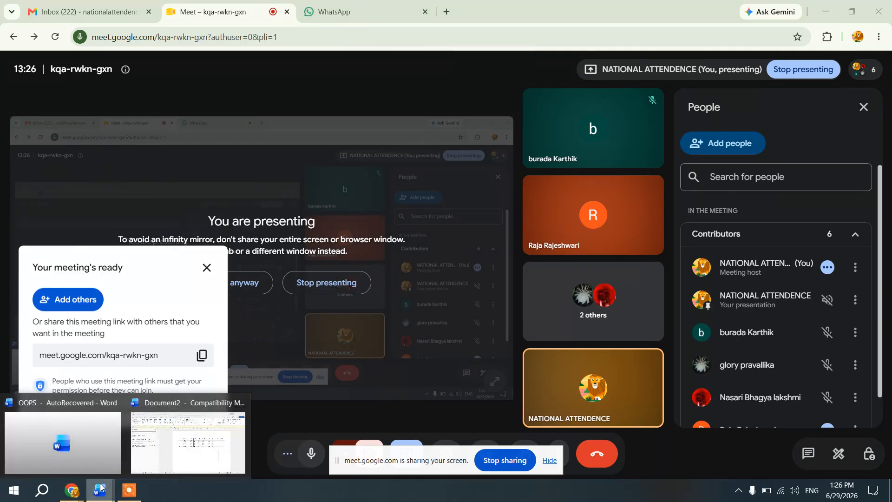
click(168, 435)
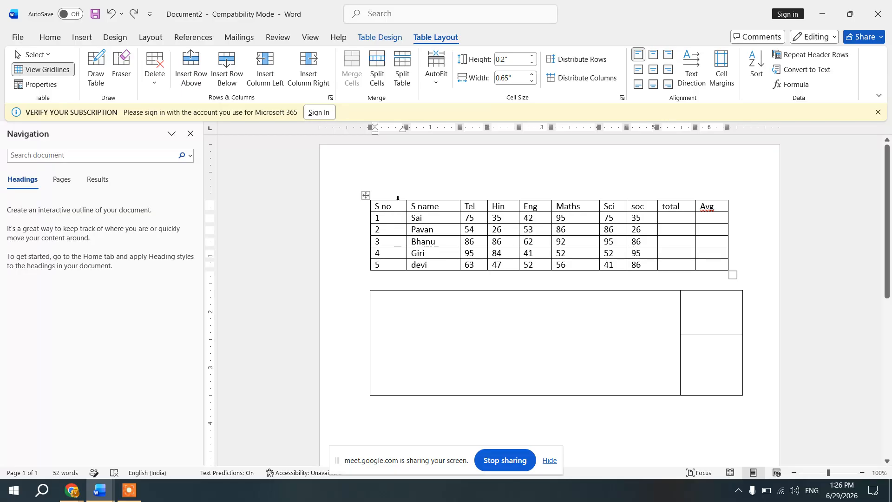
Insert a row above the marks table's header row and merge all its cells into one.
mouse_move(407, 195)
click(182, 66)
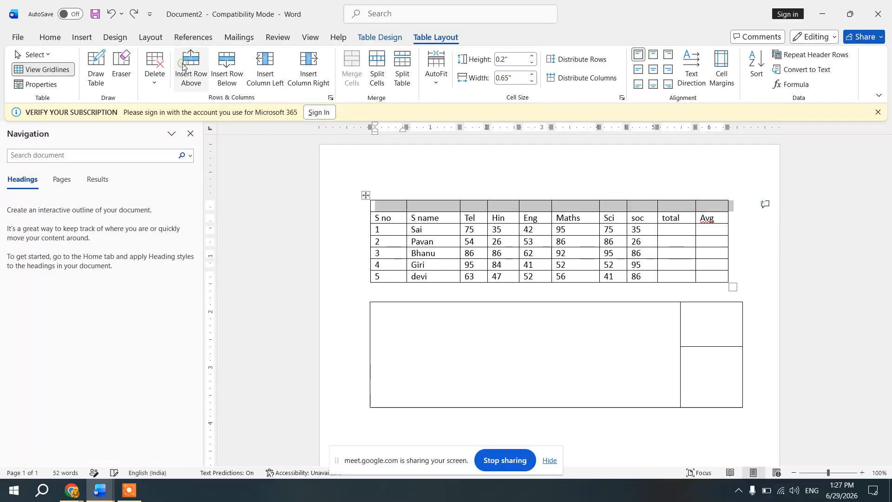
click(402, 207)
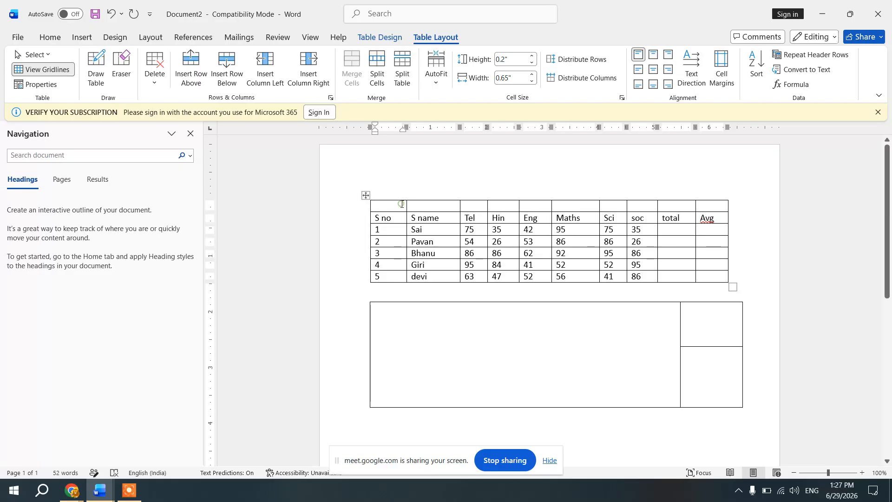
drag(400, 203, 715, 204)
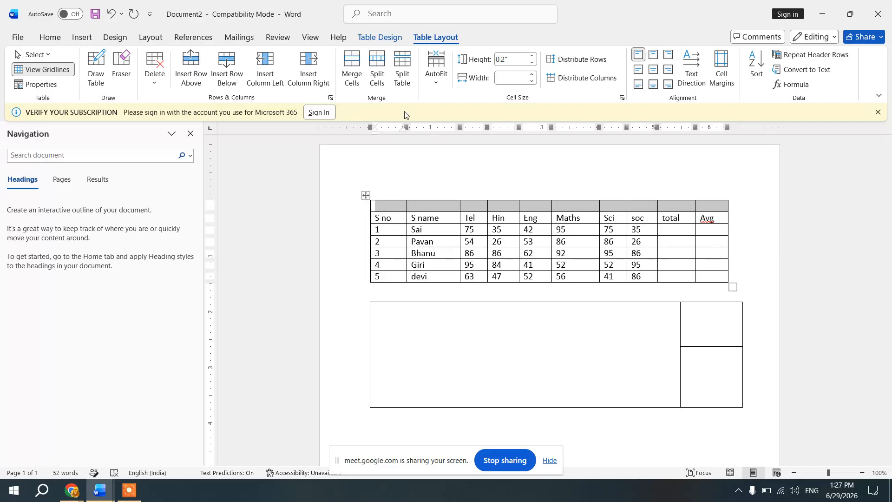
click(350, 70)
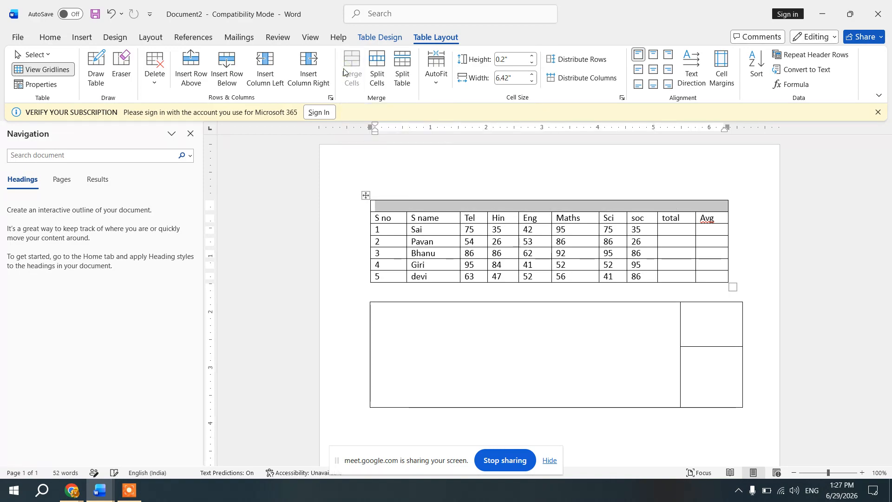
click(385, 209)
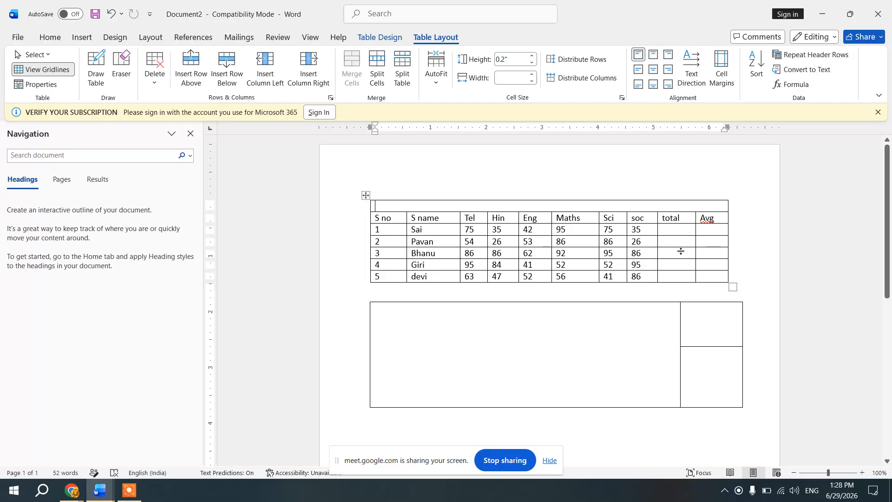
Place the cursor in the last row's total cell, and check the in-call messages in Google Meet before returning to the Word document.
click(677, 278)
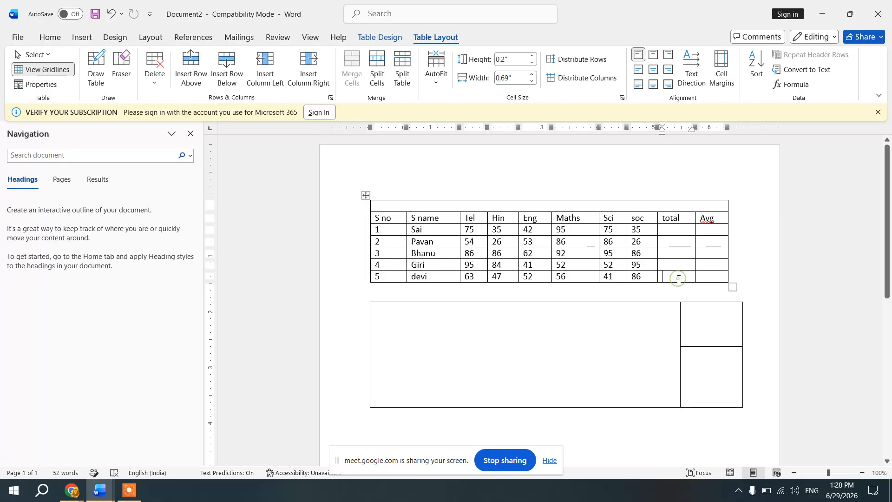
click(75, 489)
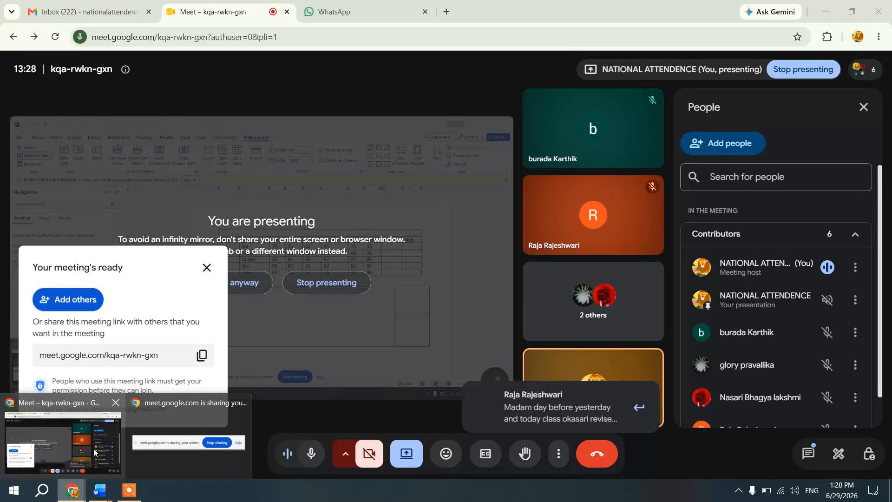
click(93, 448)
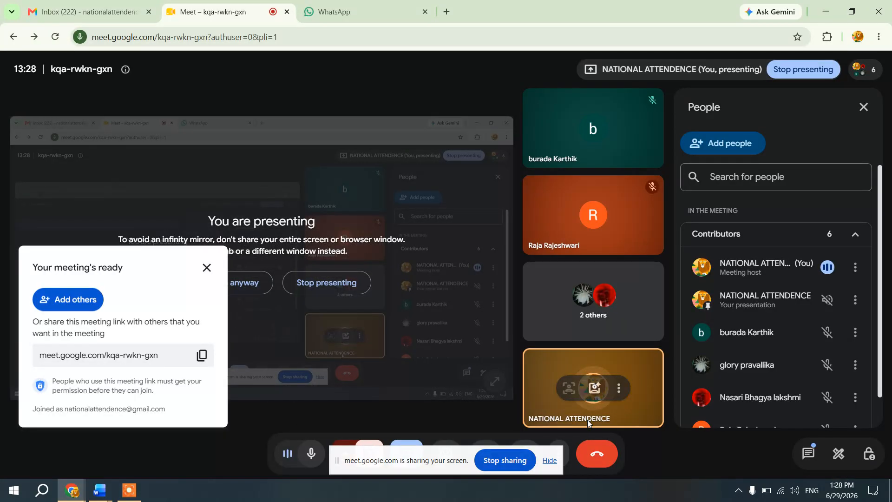
click(803, 452)
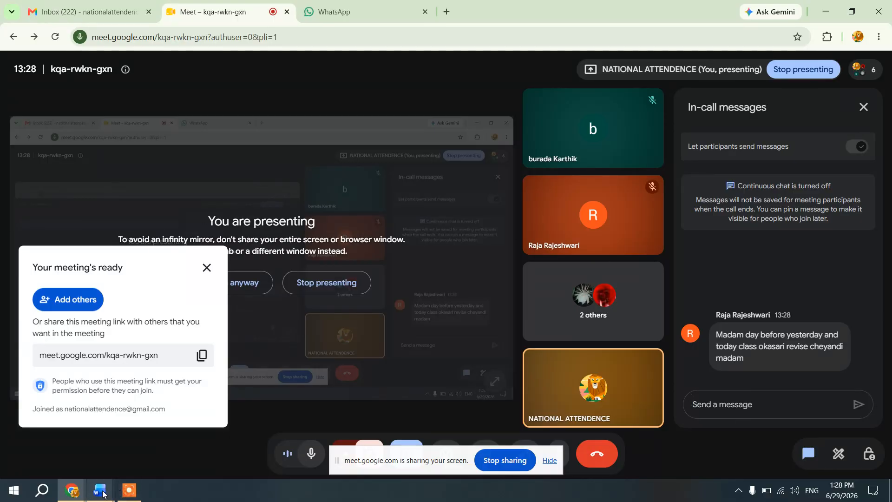
mouse_move(102, 492)
click(171, 438)
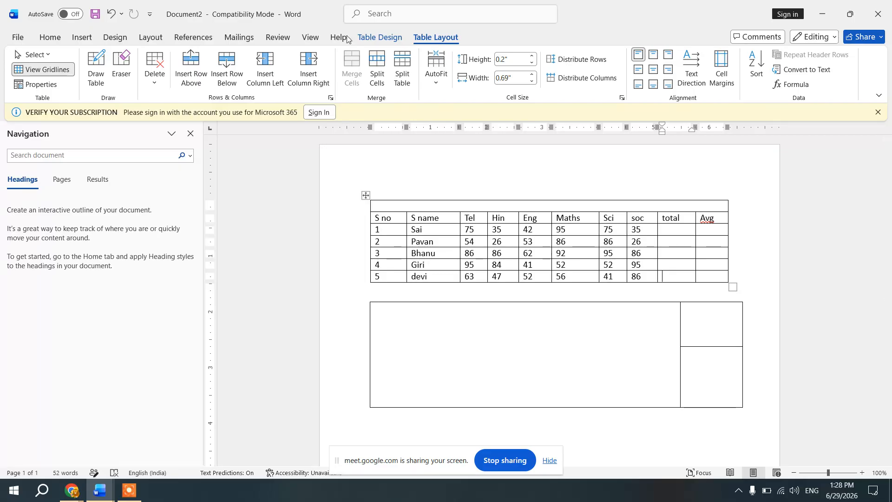
Try splitting the last row's total cell into 2 columns and 2 rows, and undo the split.
click(376, 63)
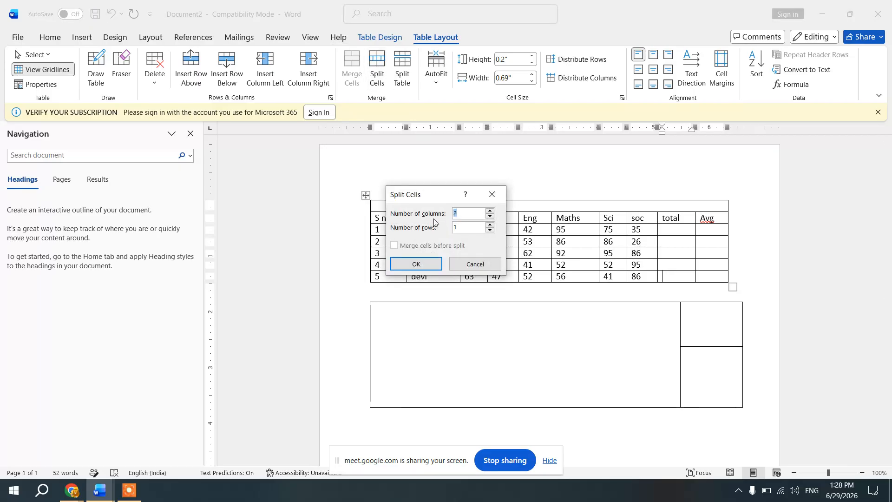
double_click(464, 224)
key(BackSpace)
text(2)
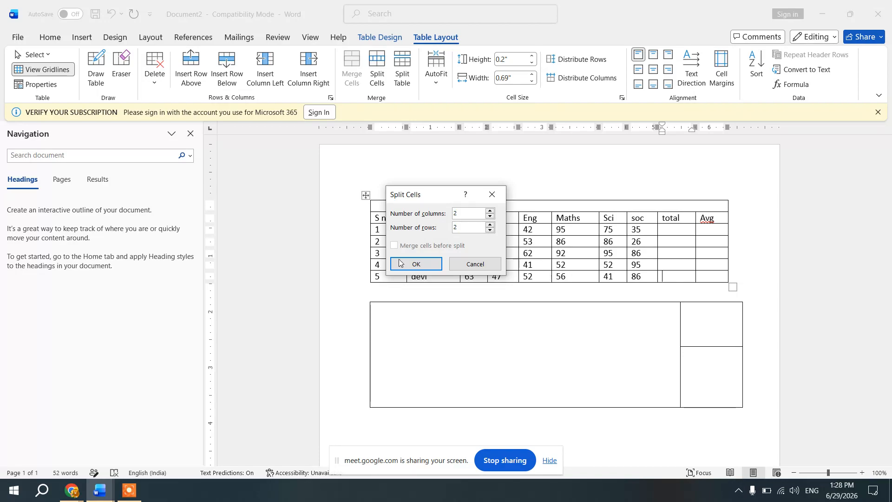
click(417, 266)
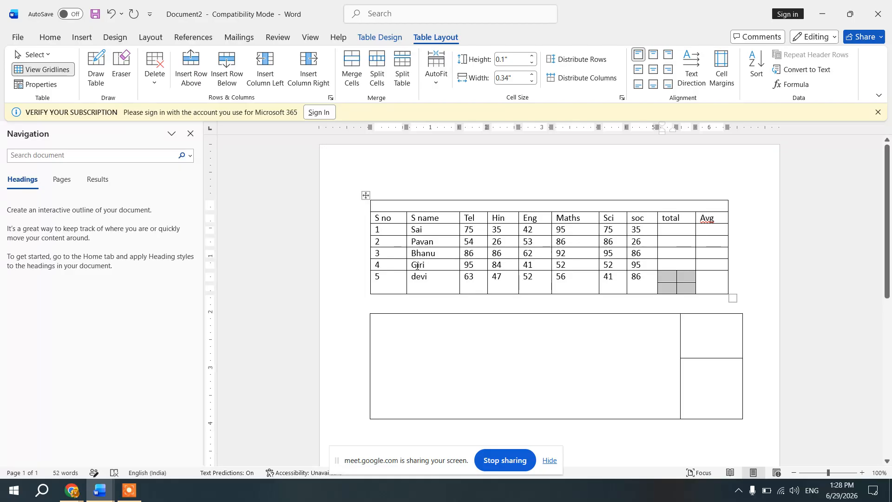
key(ctrl+z)
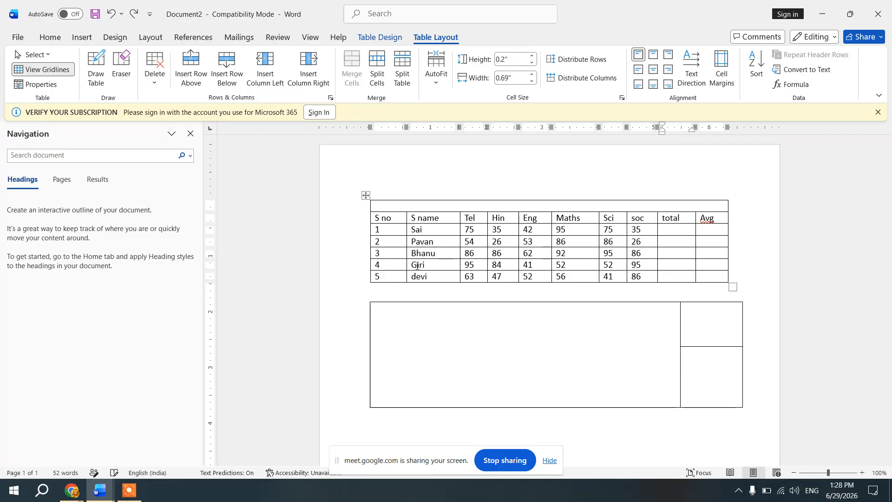
Try splitting the marks table above the row numbered 3, and rejoin the two parts.
click(376, 252)
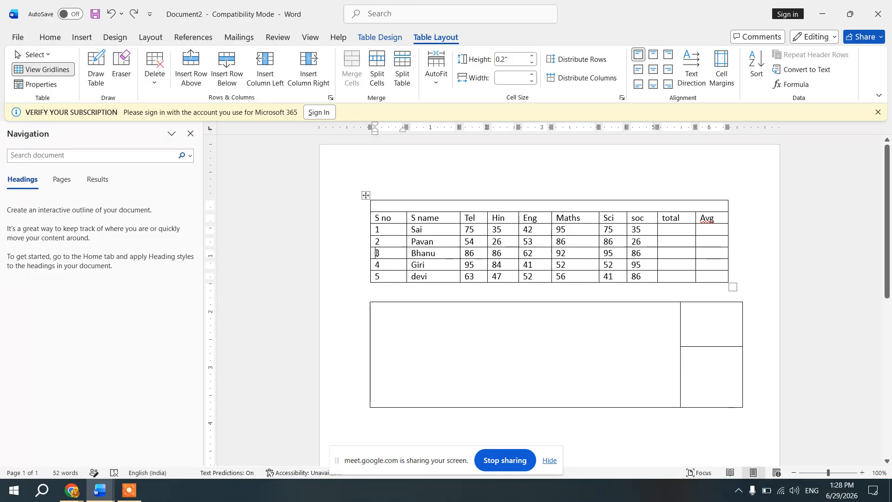
click(401, 69)
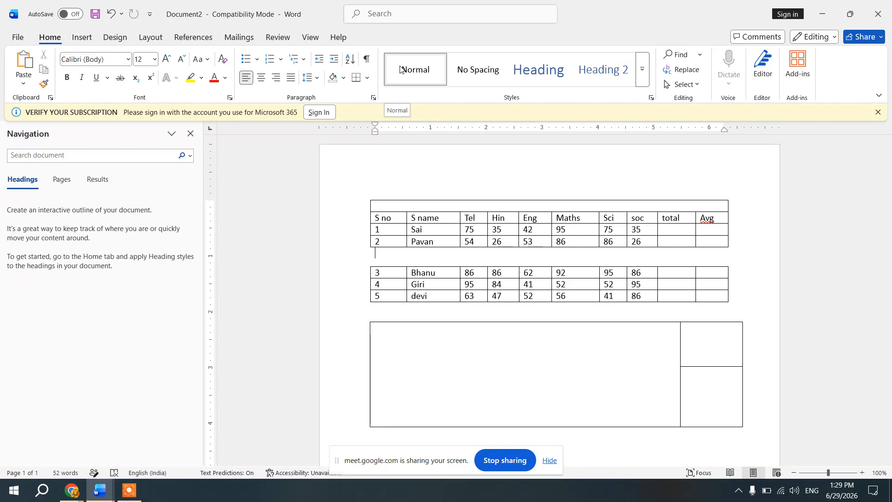
key(Delete)
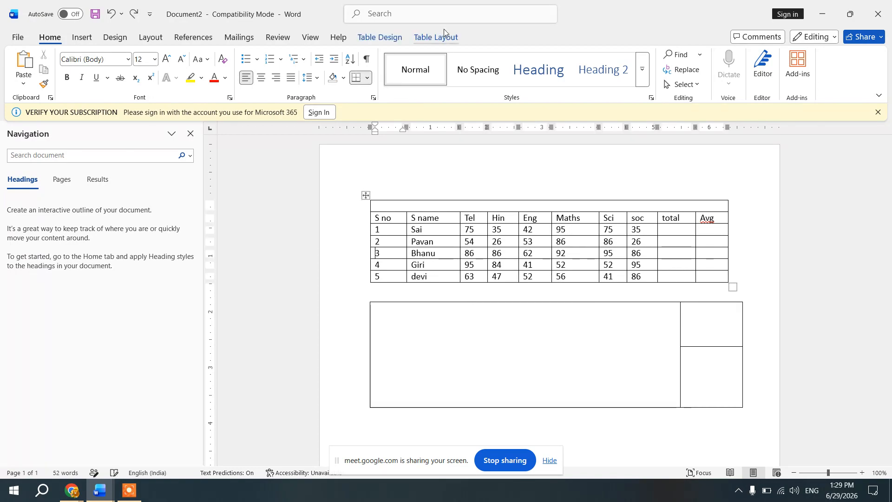
Apply AutoFit Contents, AutoFit Window and finally Fixed Column Width to the marks table.
click(428, 36)
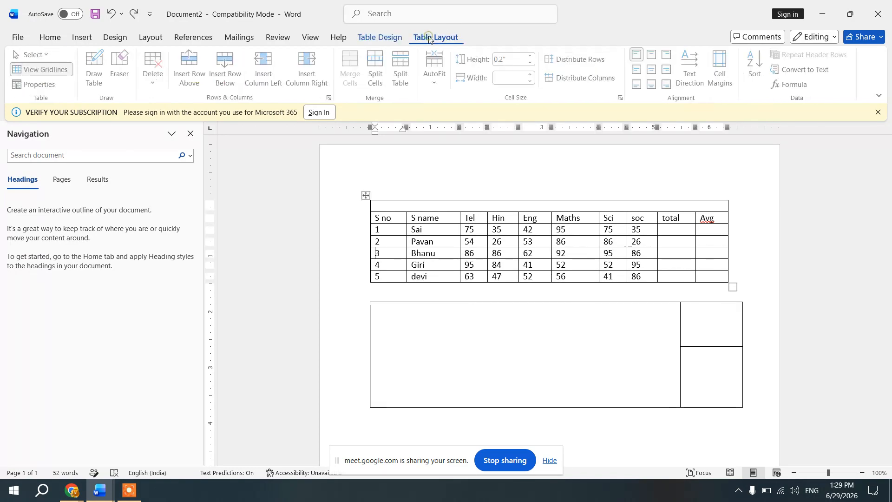
click(435, 83)
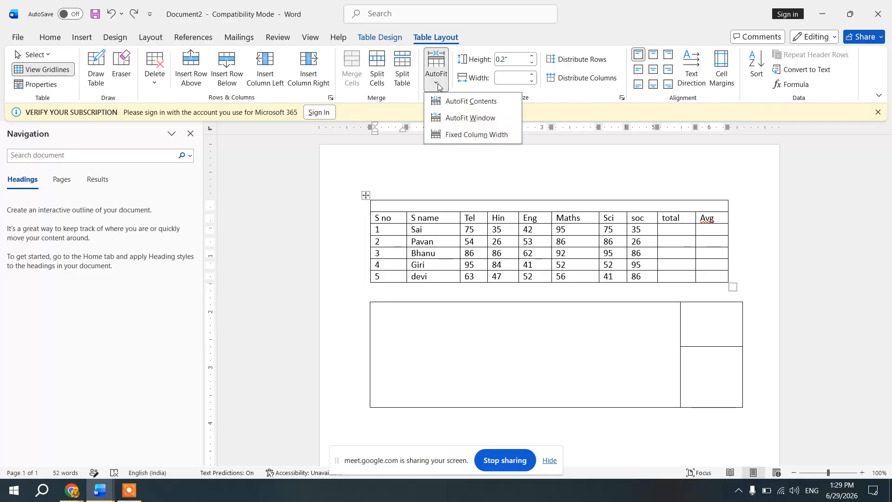
click(489, 106)
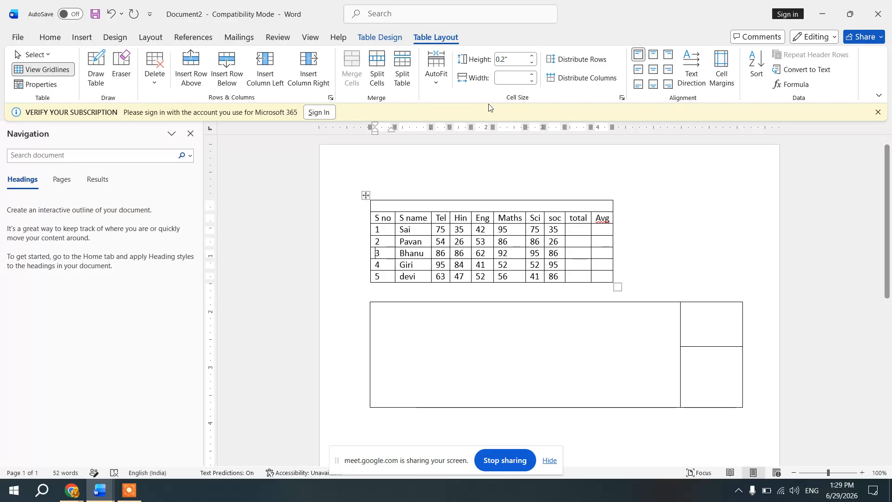
click(439, 83)
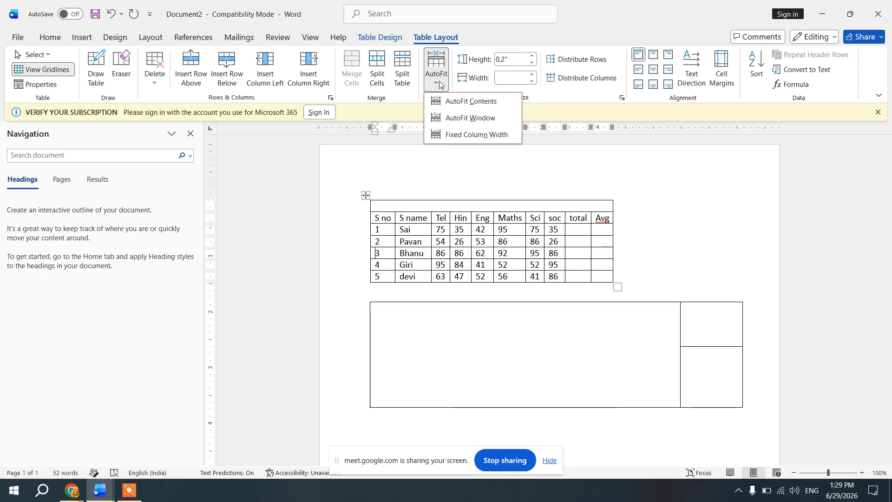
click(458, 117)
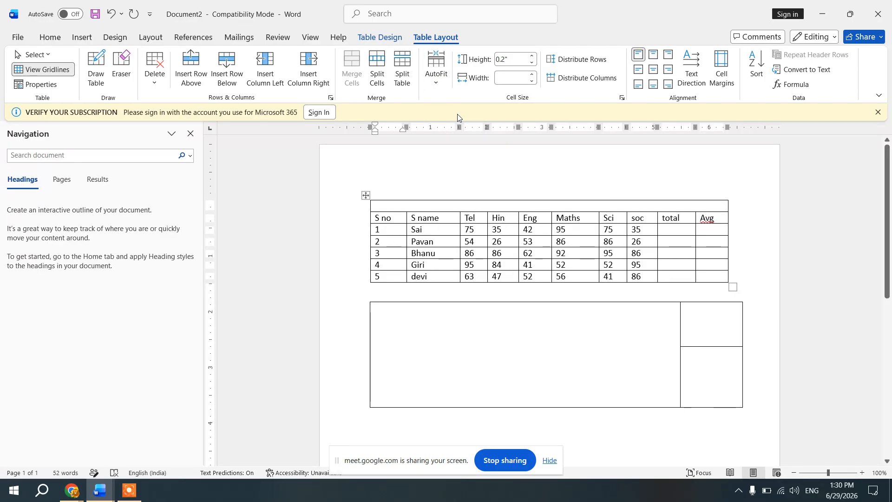
click(440, 77)
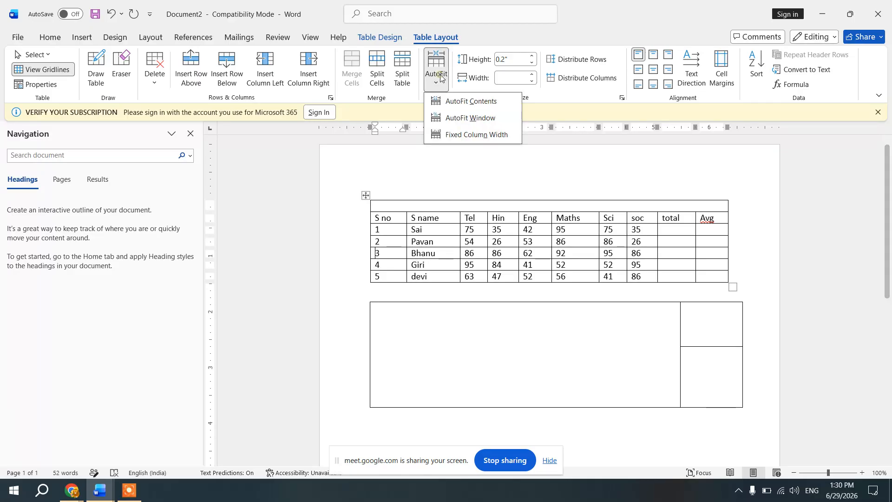
click(468, 133)
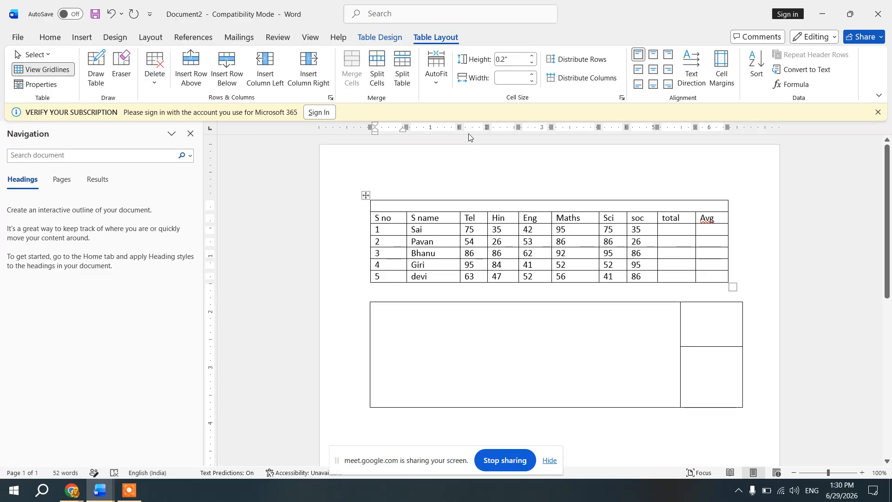
Enter the title "Student table" in the merged top row of the marks table.
click(392, 203)
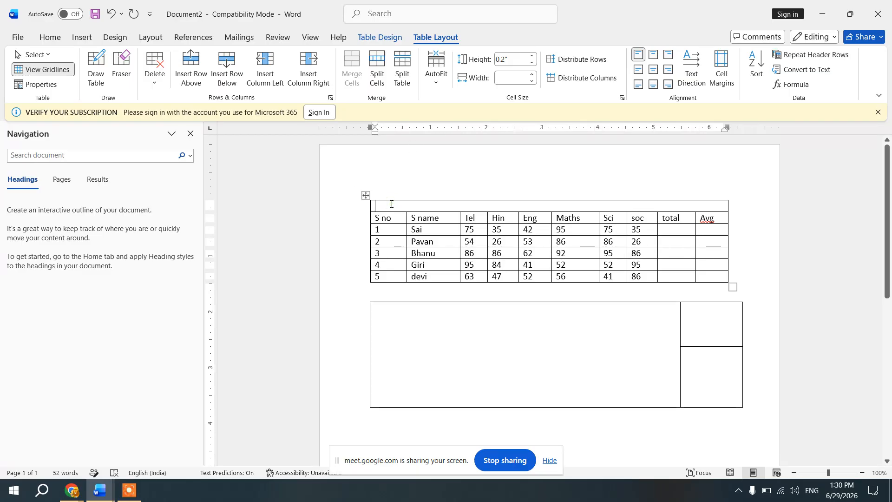
text(Student)
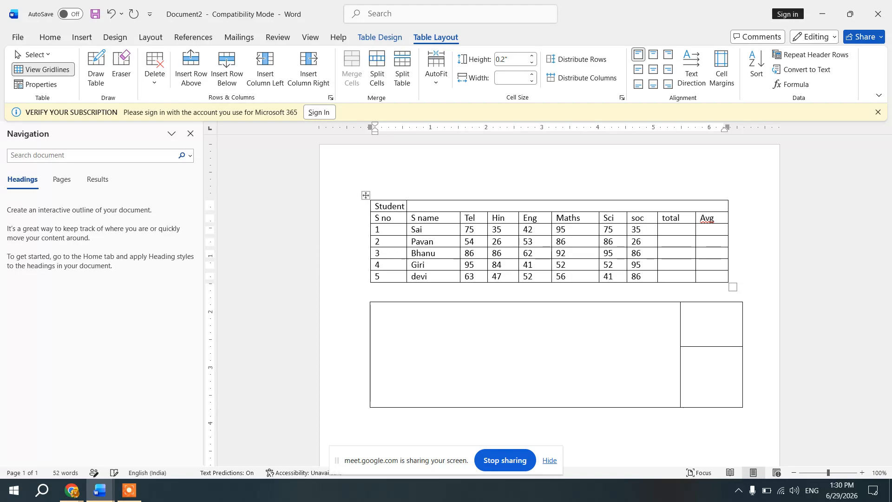
text( tablr)
key(BackSpace)
text(e)
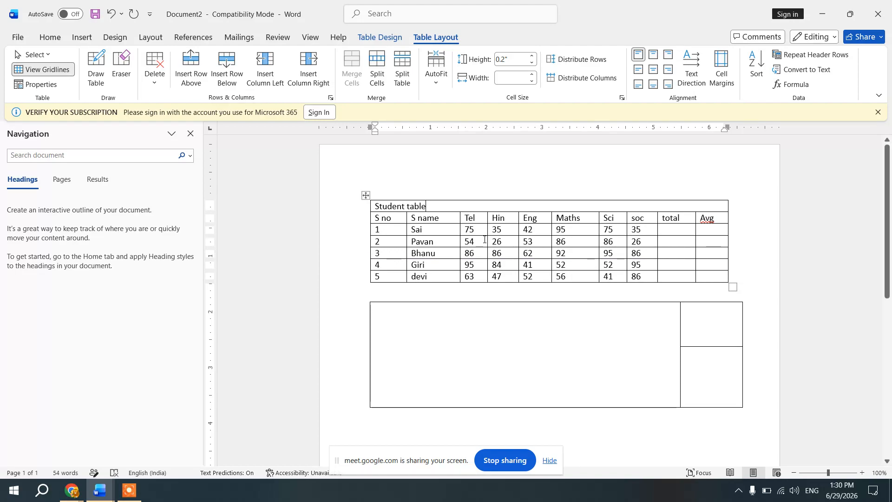
Set the height of the "Student table" title row to 1".
click(533, 58)
click(533, 58)
click(533, 57)
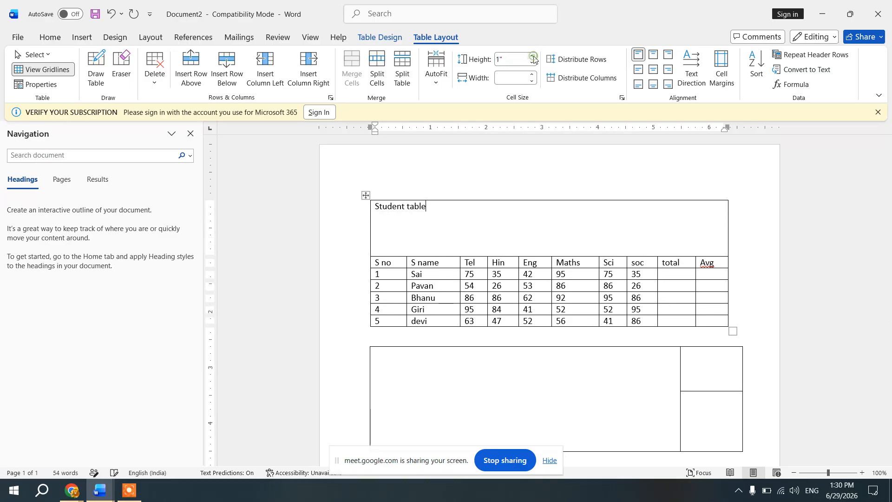
Widen the Avg column of the marks table to 1.2" and reduce it to 0.6".
click(707, 264)
click(532, 75)
click(532, 75)
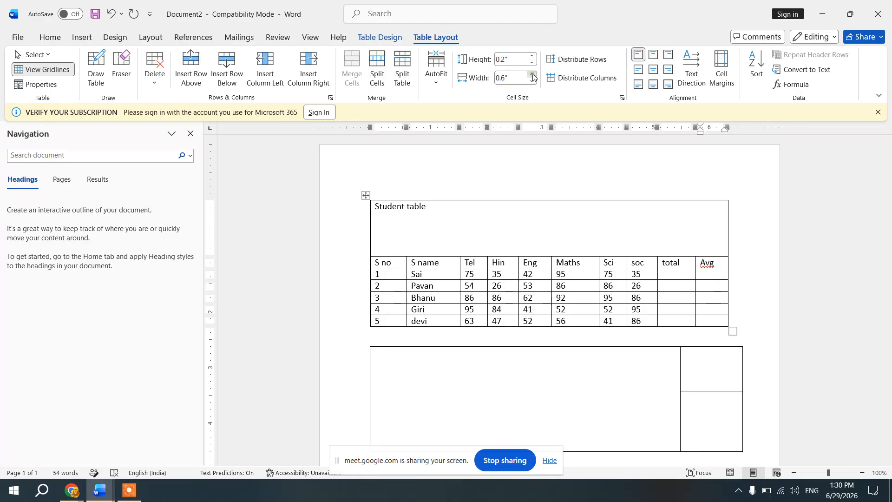
click(532, 75)
click(532, 75)
click(532, 81)
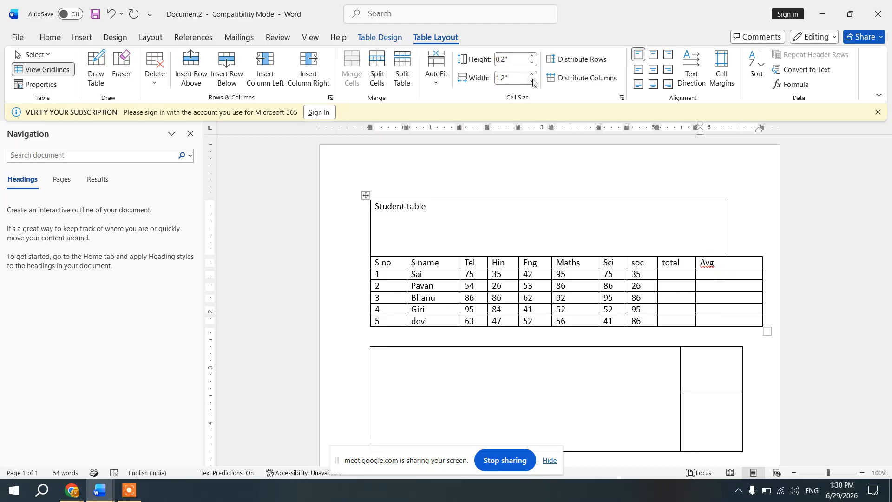
click(533, 81)
click(532, 80)
click(533, 80)
click(533, 81)
click(532, 81)
click(532, 80)
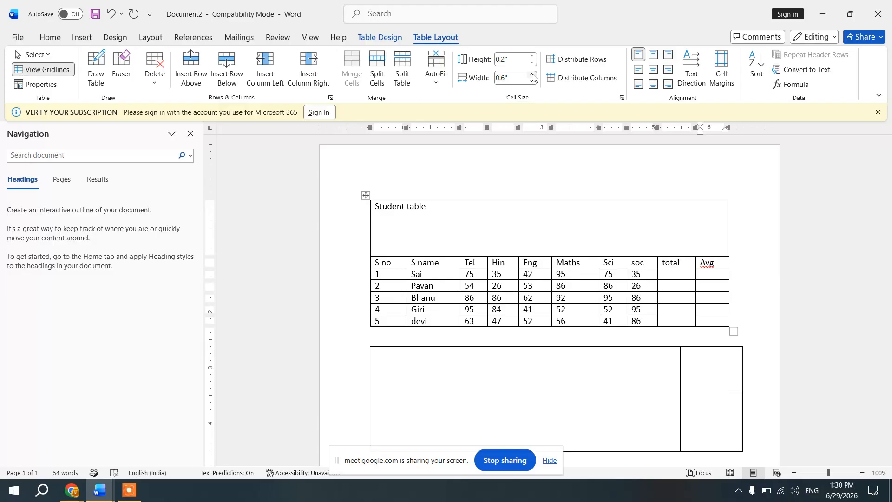
Distribute the rows and the columns of the marks table evenly.
click(577, 61)
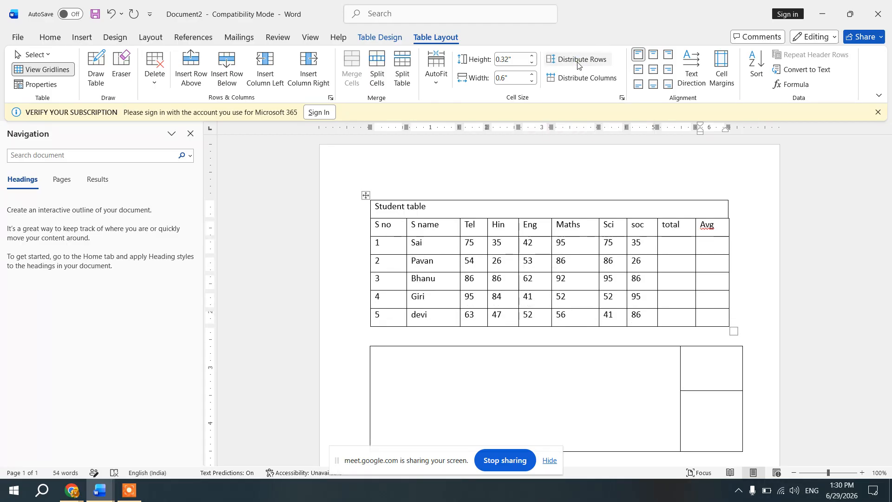
click(591, 81)
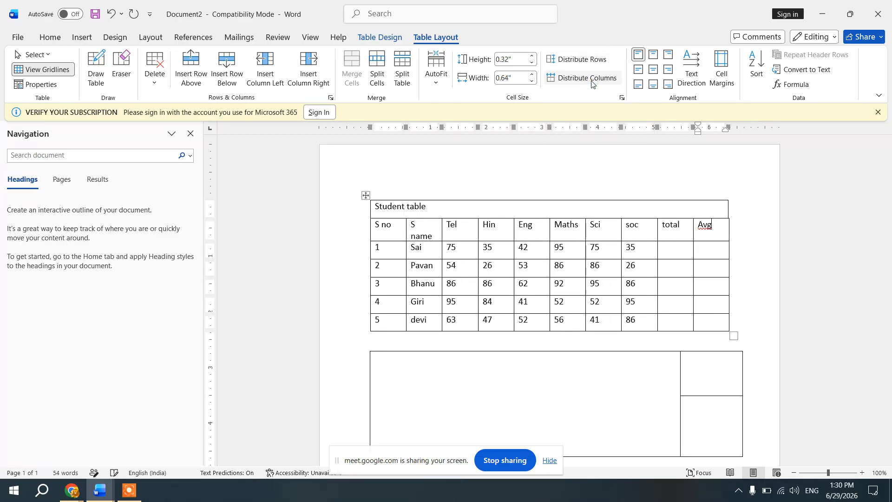
Raise the height of the evenly distributed table's title row to 1.1".
click(441, 207)
click(531, 56)
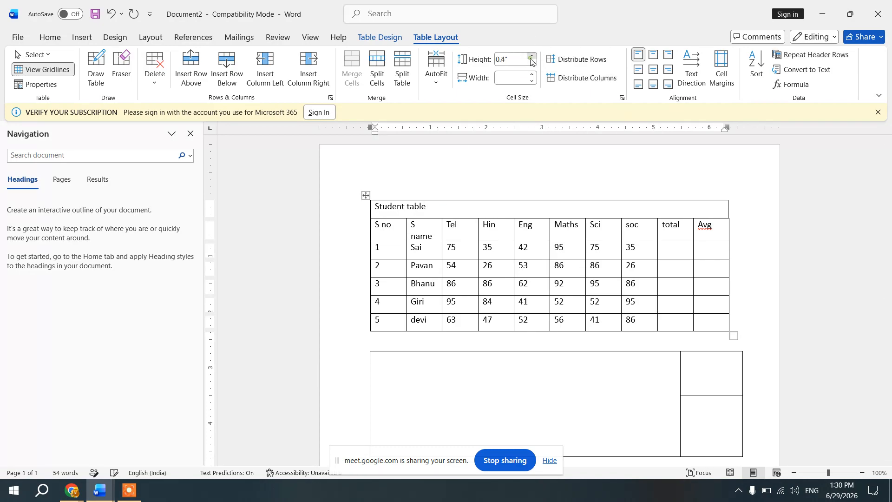
click(531, 57)
click(531, 57)
click(531, 58)
click(531, 58)
click(531, 58)
click(530, 58)
click(530, 57)
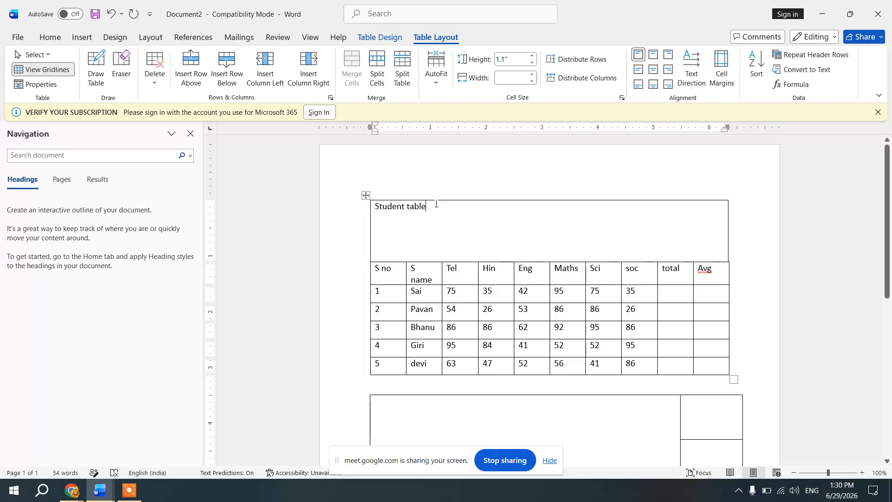
Go through the cell alignment options for the "Student table" title and finish with it centred horizontally and vertically.
click(640, 54)
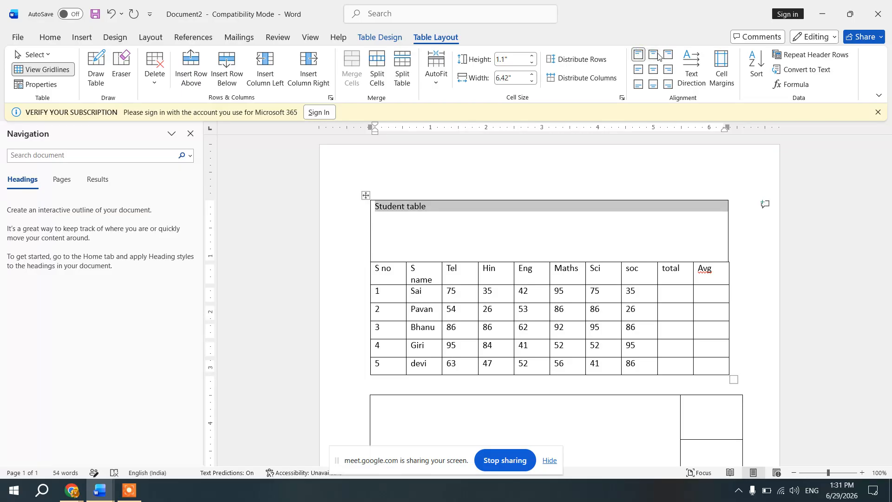
click(657, 56)
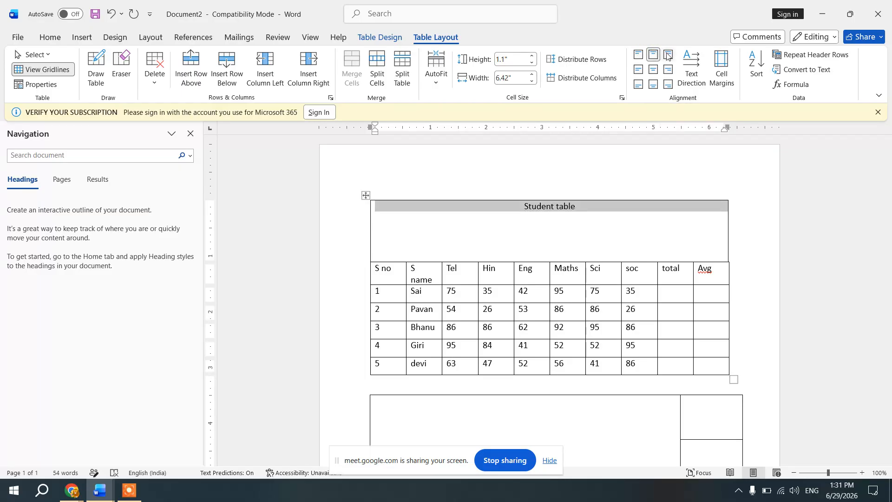
click(668, 55)
click(667, 71)
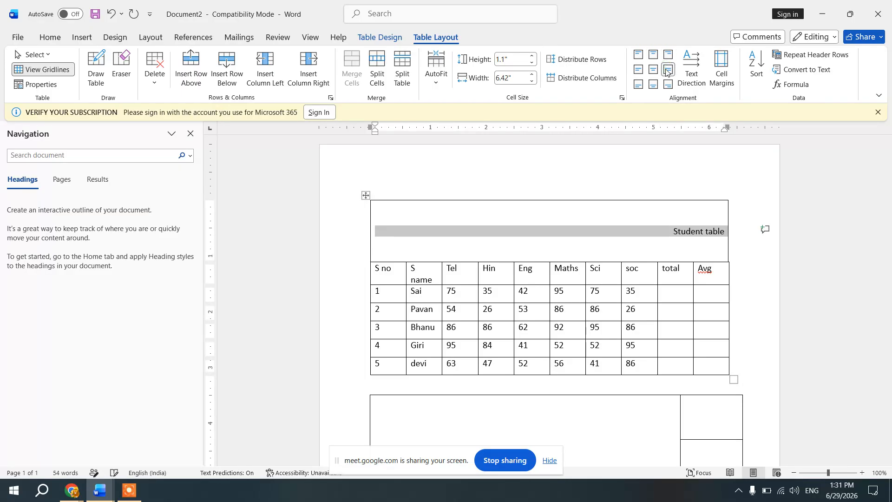
click(650, 70)
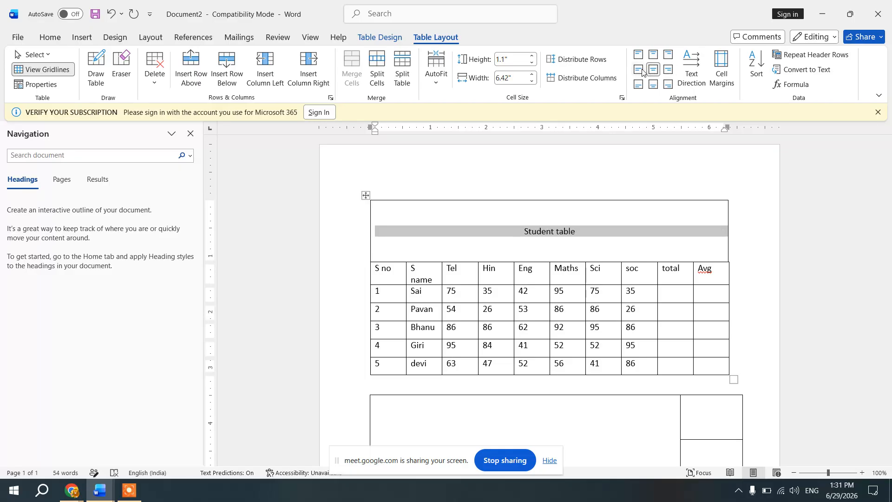
click(641, 70)
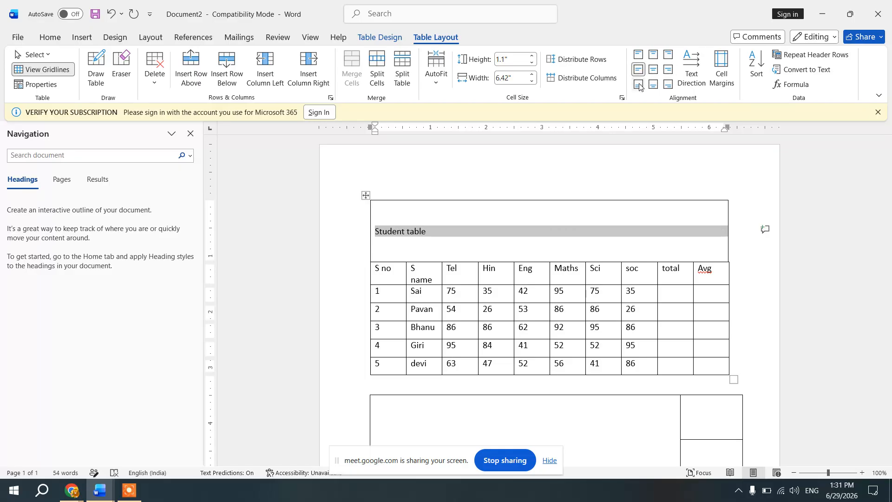
click(639, 85)
click(652, 85)
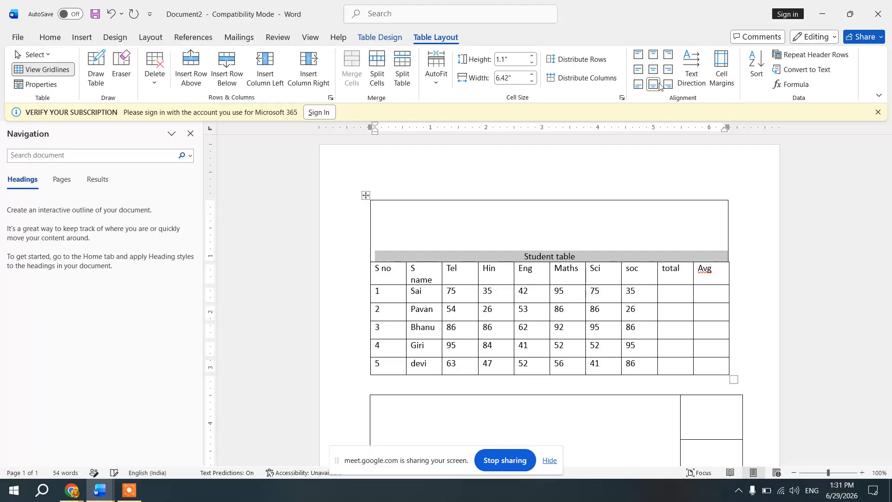
click(668, 84)
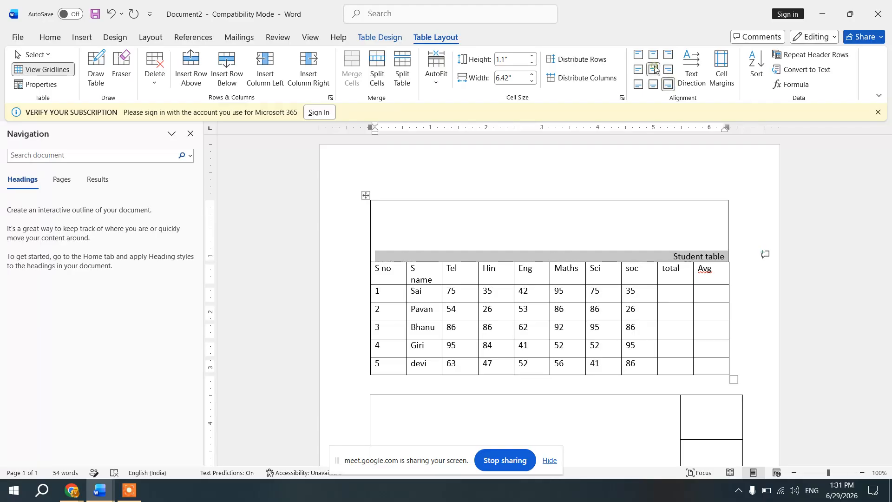
click(653, 69)
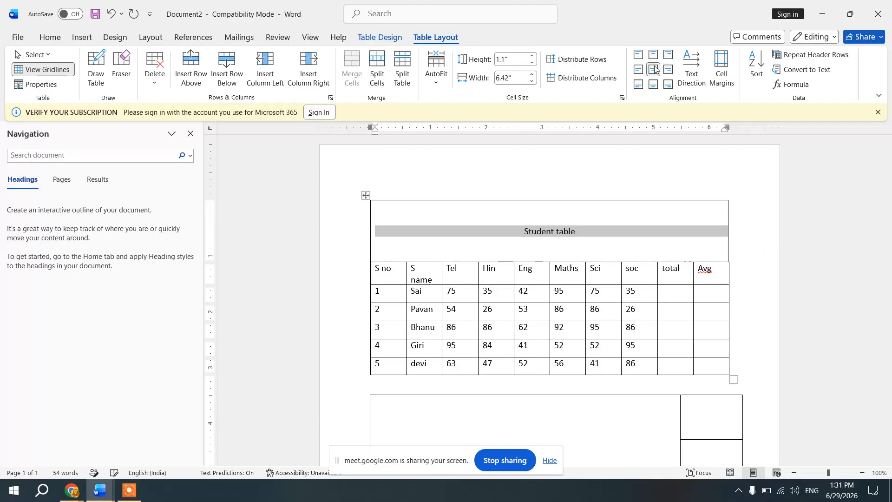
Cycle the text direction of the "S no" header cell until it reads vertically from top to bottom.
click(395, 272)
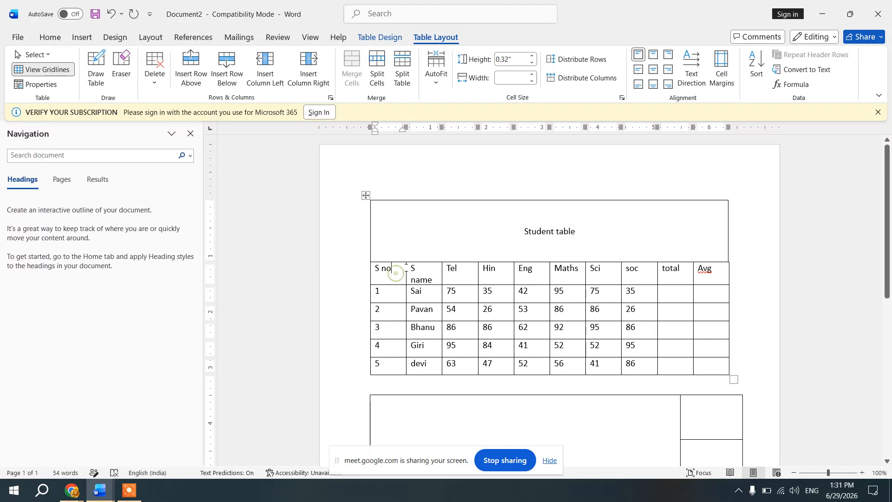
click(689, 69)
click(690, 70)
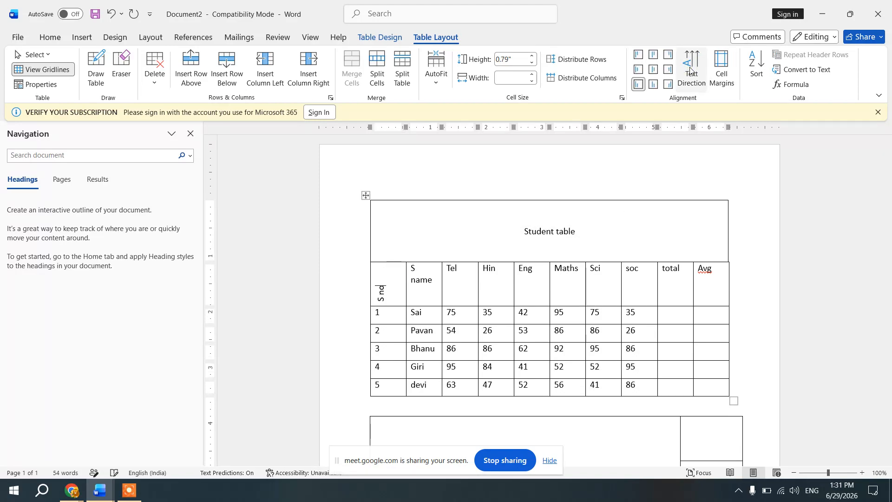
click(689, 70)
click(690, 70)
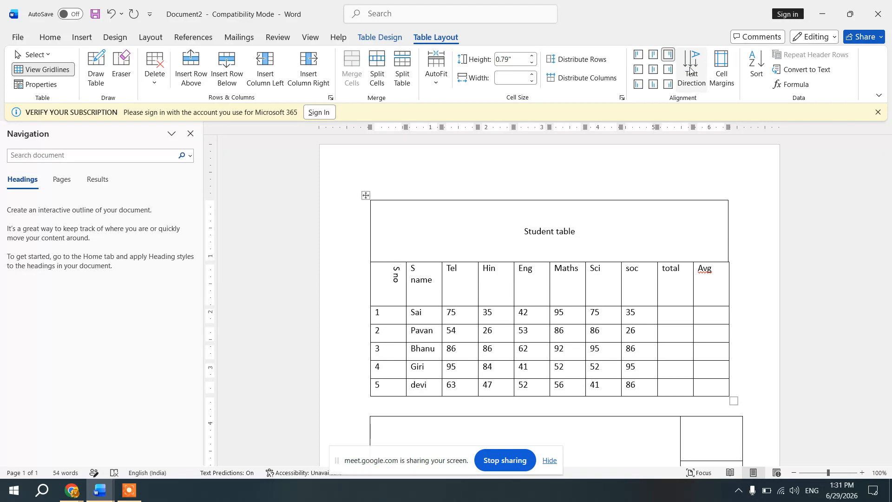
Try default top and bottom cell margins of 0.5" on the marks table, review the enlarged rows and undo the margins.
click(720, 70)
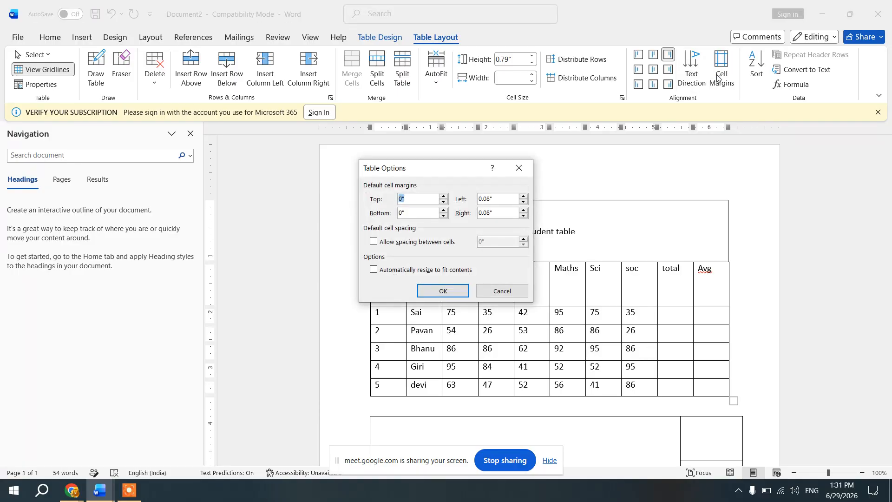
click(402, 200)
click(401, 213)
text(.5)
click(447, 290)
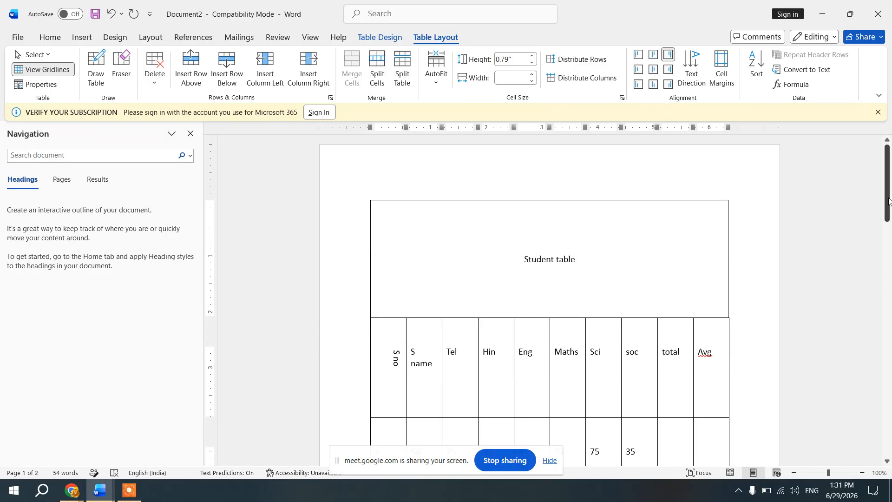
drag(889, 201, 890, 258)
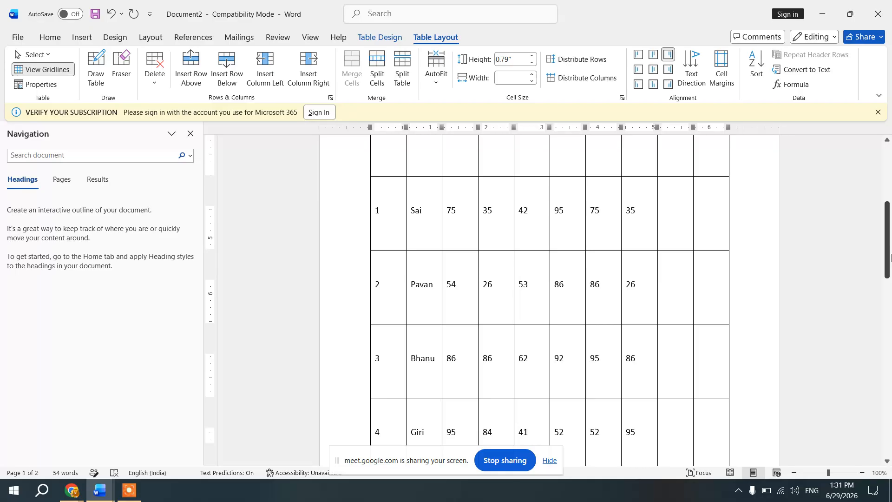
drag(889, 258, 890, 268)
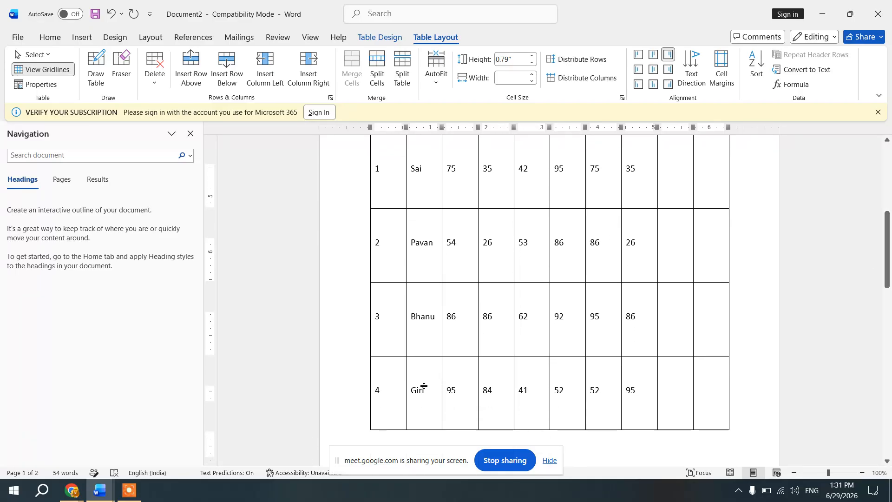
drag(426, 391, 408, 241)
drag(408, 199, 405, 187)
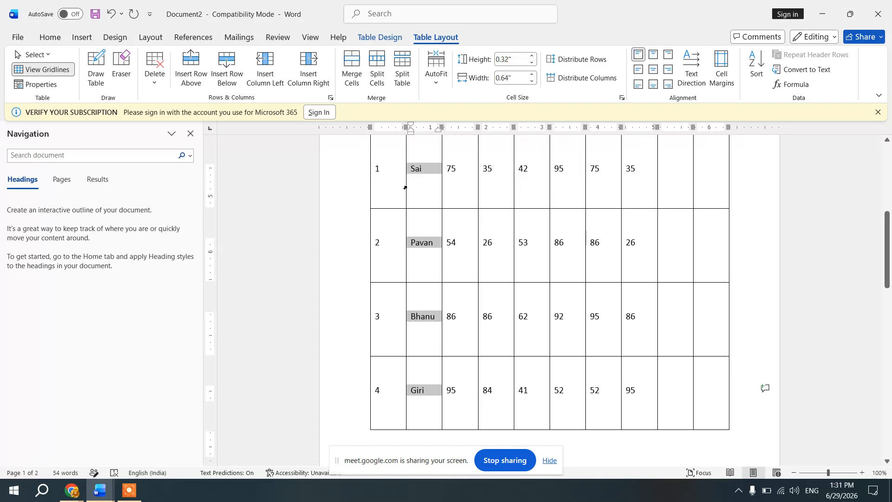
click(405, 187)
key(ctrl+z)
key(ctrl+z)
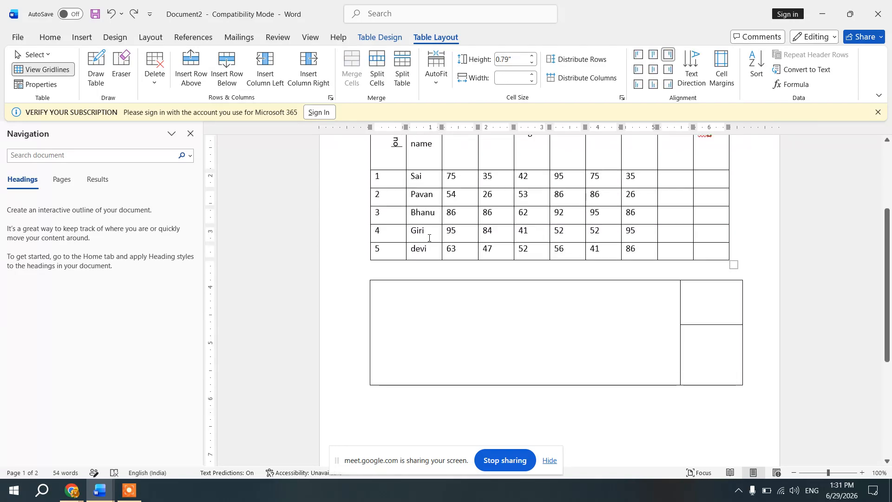
Try to sort the five student names in the S name column as text in ascending order.
drag(428, 249, 411, 185)
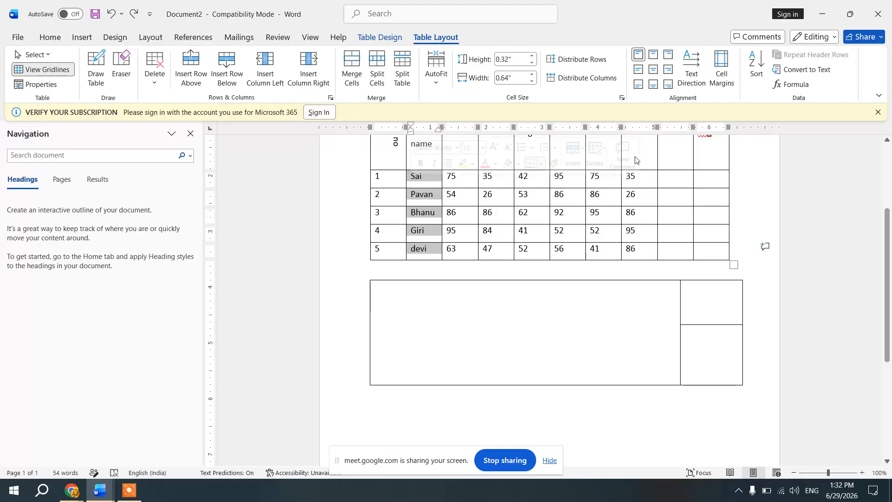
click(756, 65)
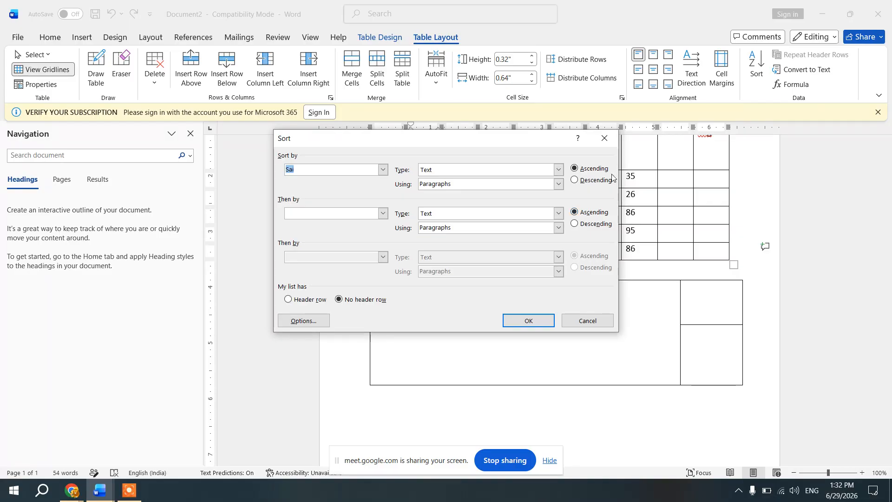
click(530, 323)
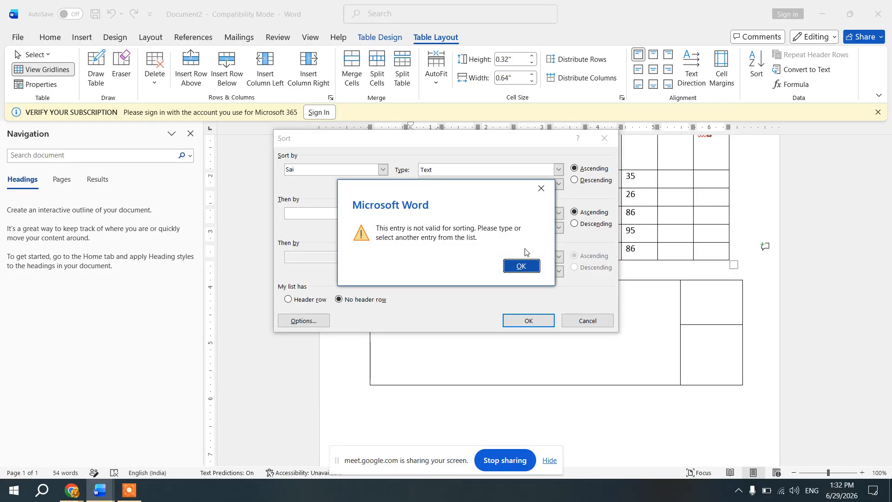
click(521, 266)
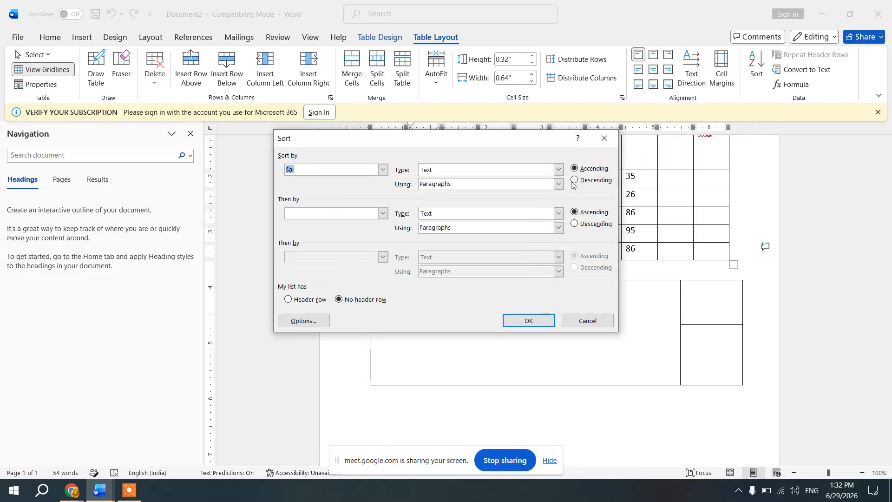
click(566, 320)
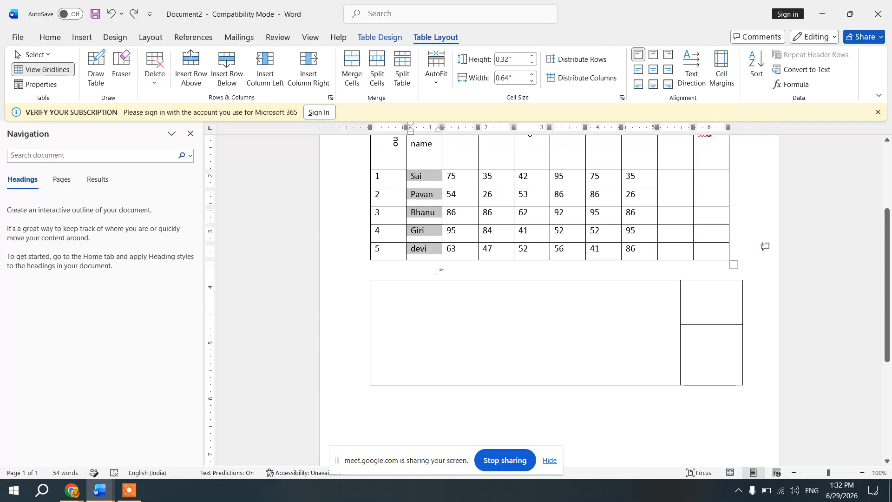
Try to sort the same student names as text in descending order, and cancel the sort.
click(756, 65)
click(589, 180)
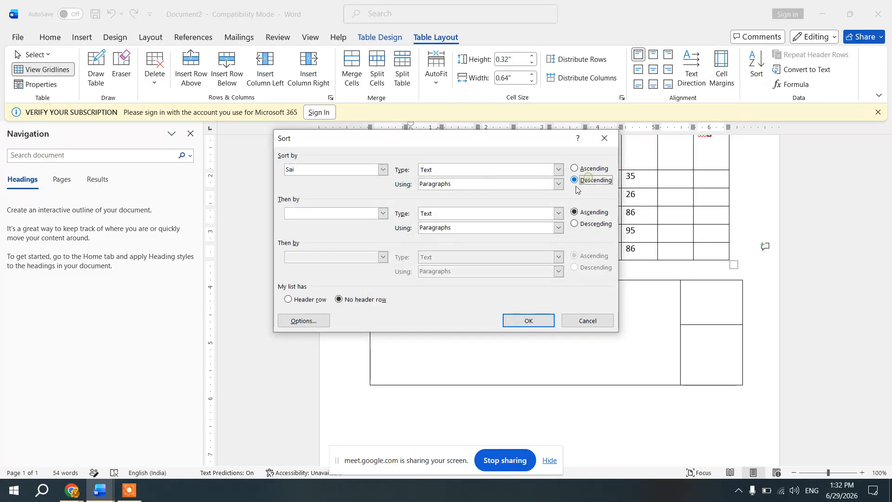
click(520, 322)
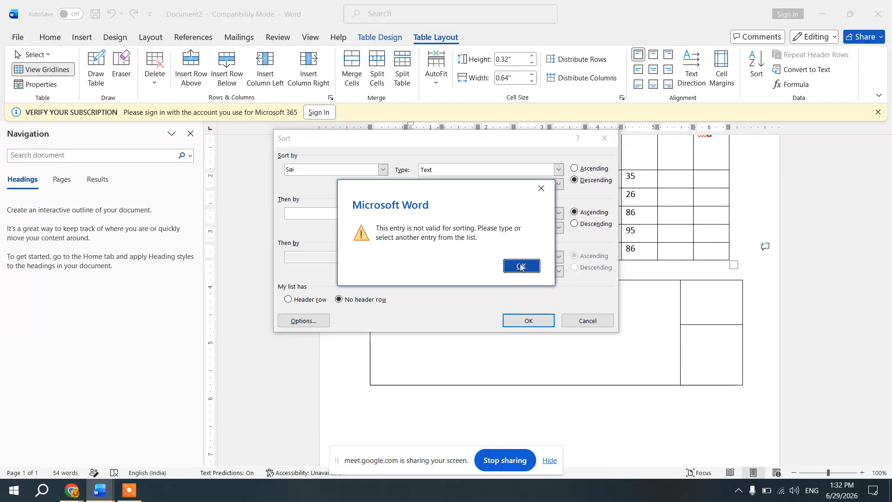
click(521, 265)
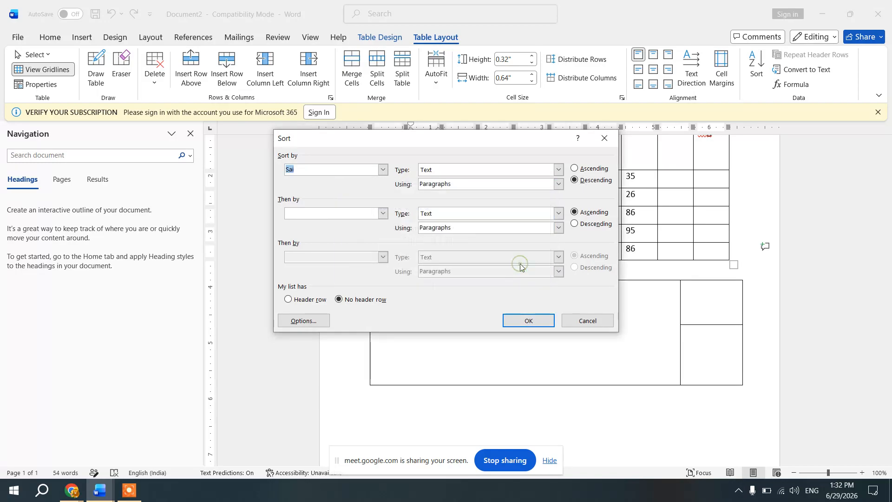
click(529, 320)
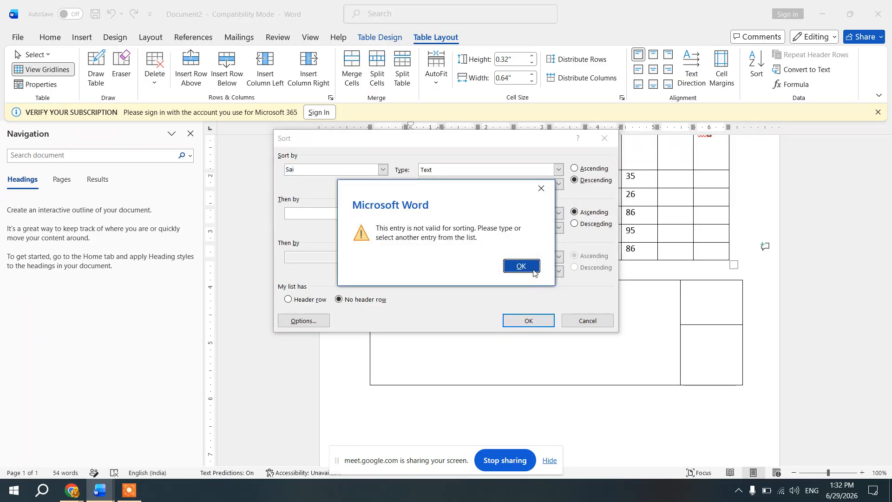
click(532, 269)
click(587, 319)
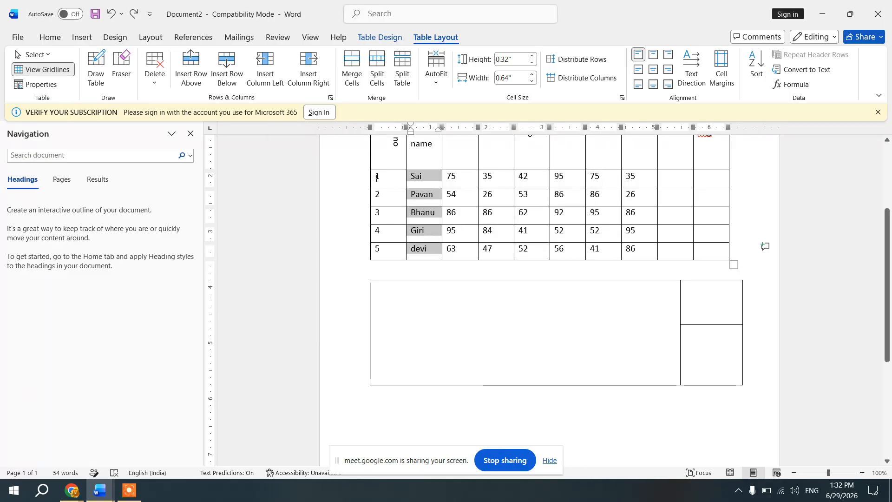
Sort the five student rows by the first column as numbers in ascending order, with no header row.
drag(376, 177, 632, 256)
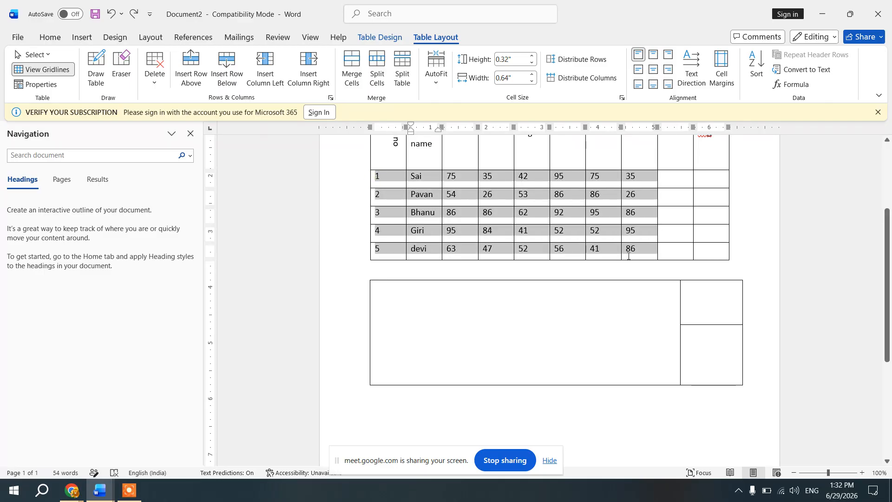
click(754, 69)
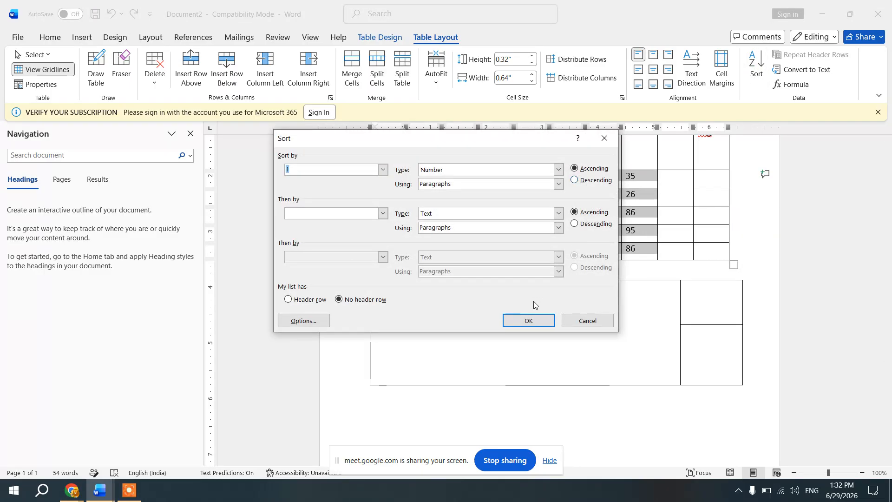
click(528, 321)
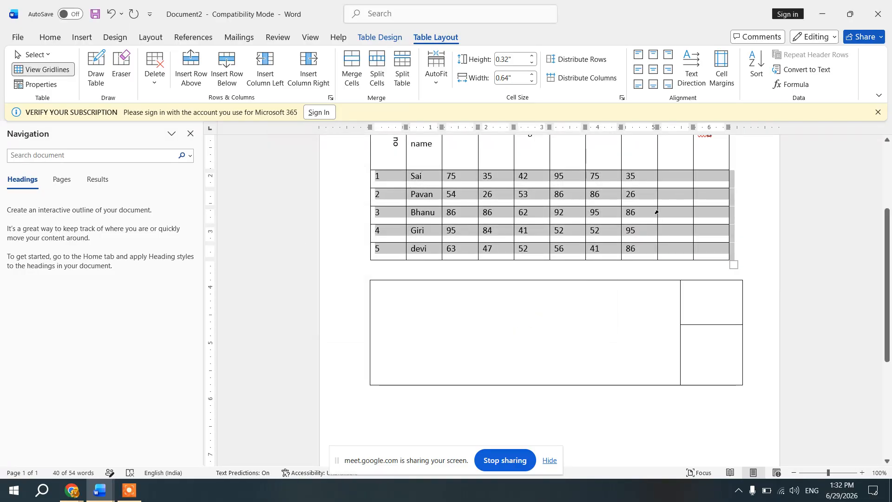
Try converting the student table to text separated by tabs, and undo the conversion.
click(663, 177)
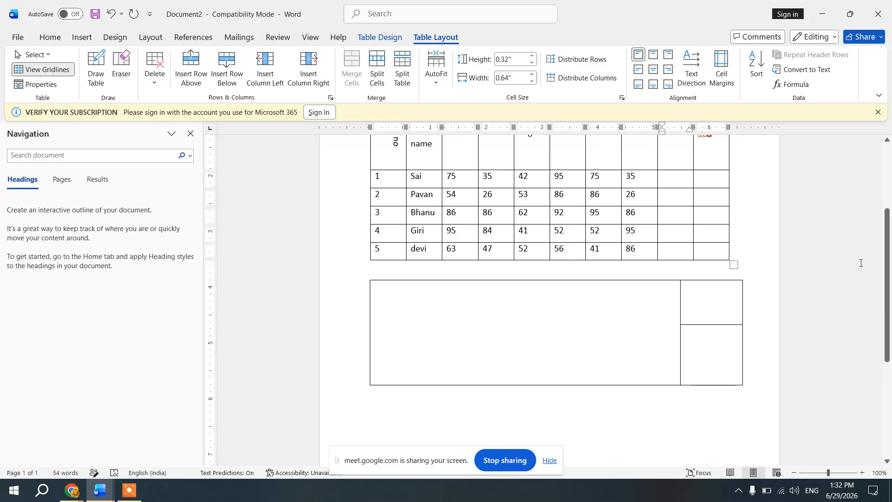
scroll(881, 238, up, 3)
scroll(881, 238, up, 3)
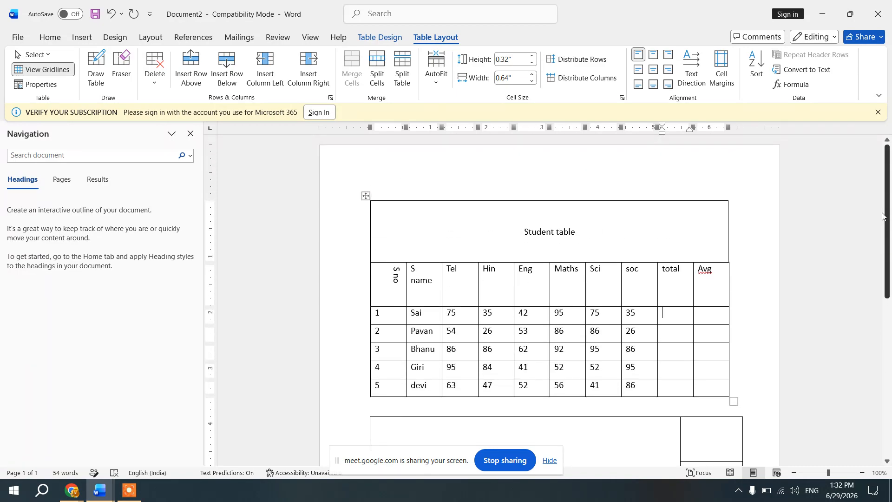
scroll(870, 325, down, 10)
scroll(864, 399, down, 5)
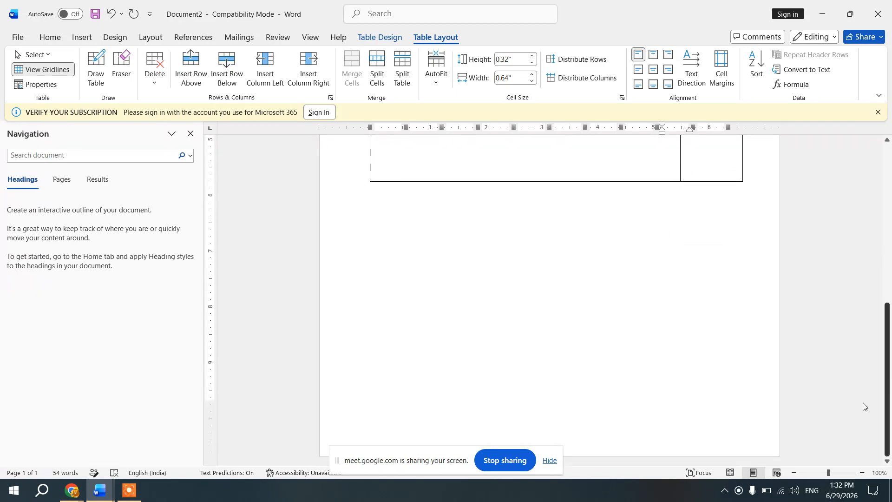
scroll(875, 289, up, 10)
scroll(874, 242, up, 2)
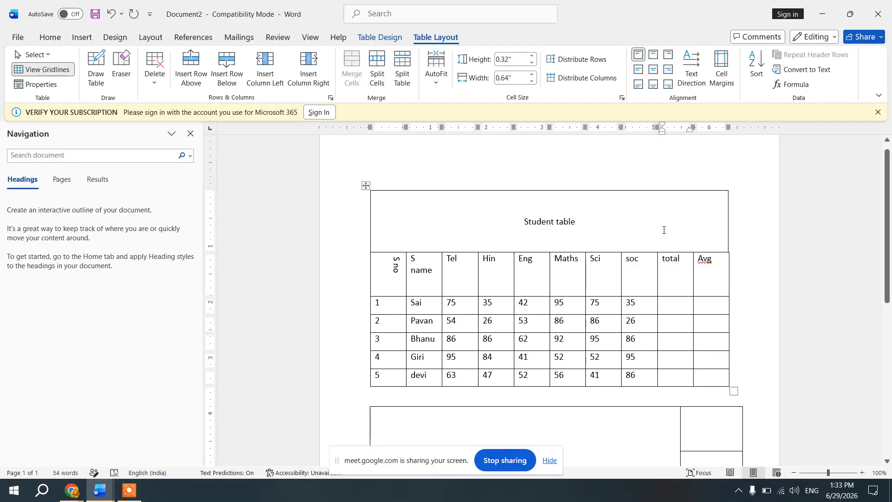
click(797, 69)
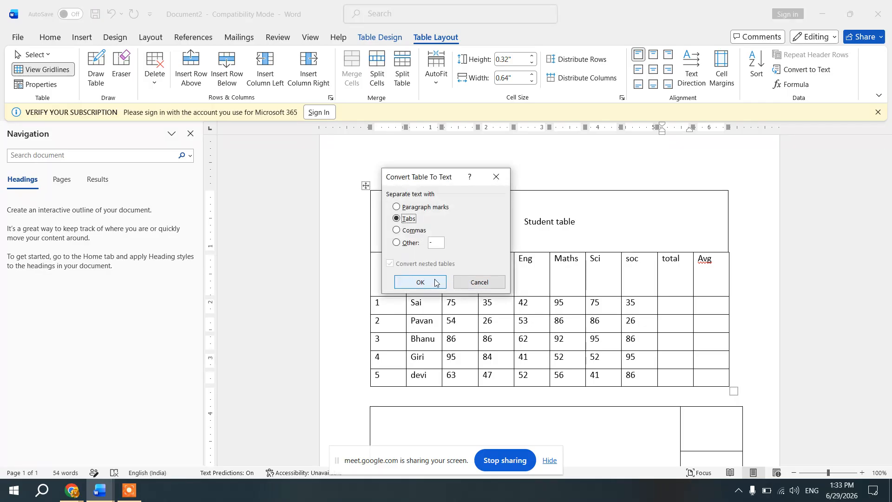
click(420, 282)
click(511, 258)
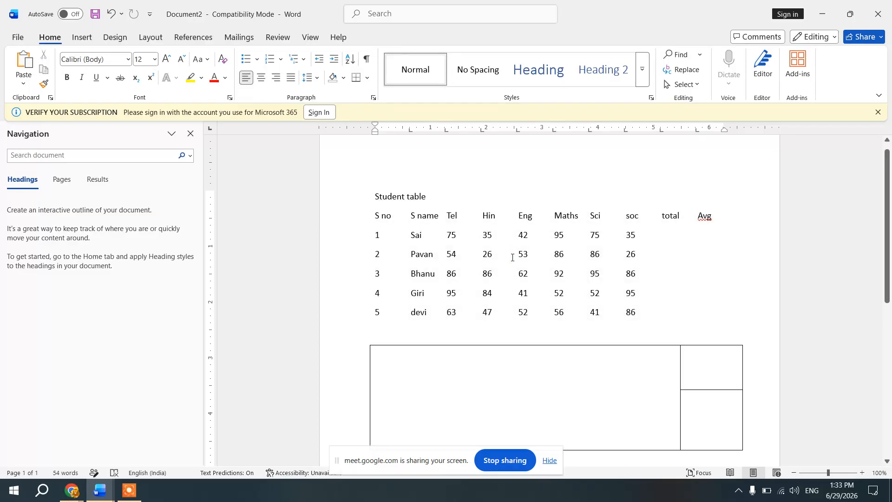
key(ctrl+z)
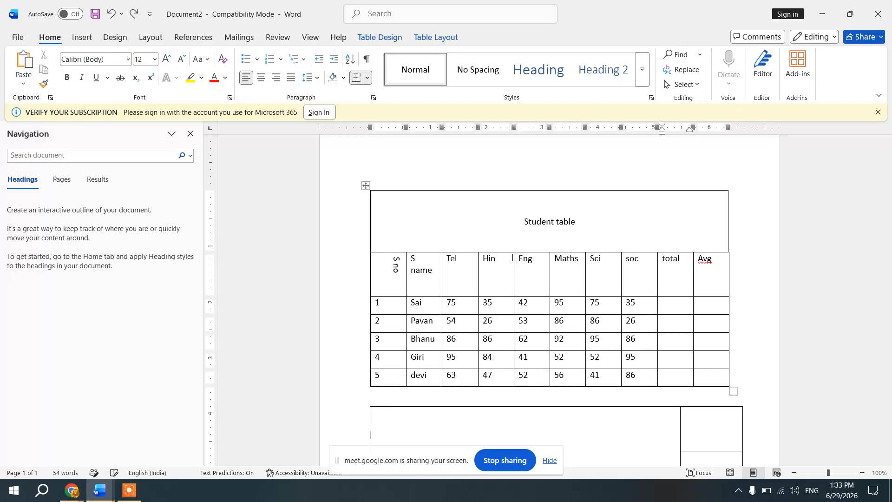
Insert the formula =SUM(LEFT) in the total cell of student row 1.
click(665, 304)
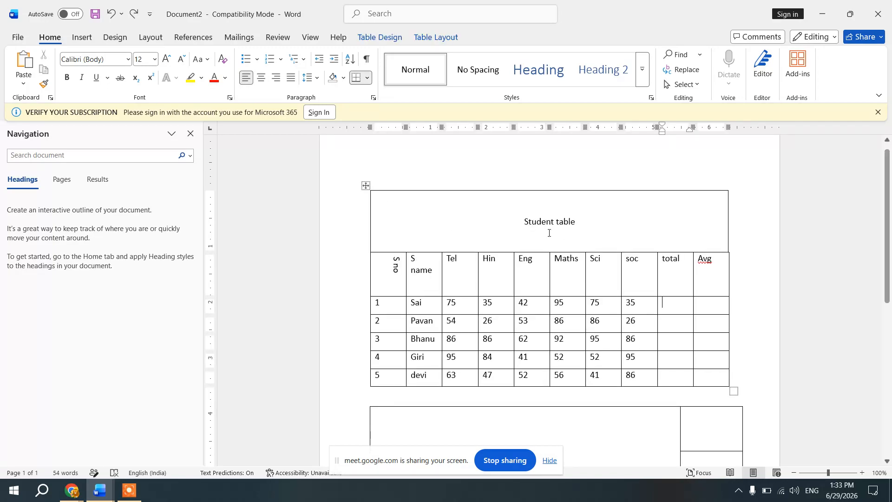
click(433, 39)
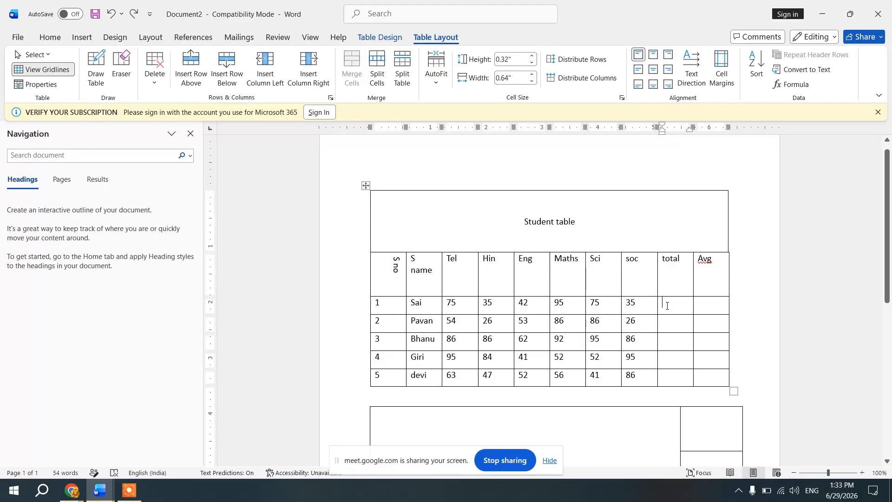
click(793, 85)
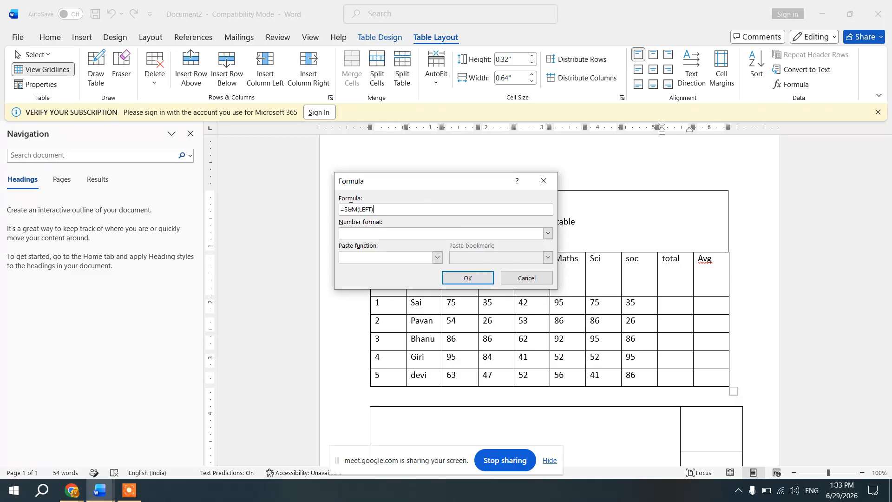
click(461, 276)
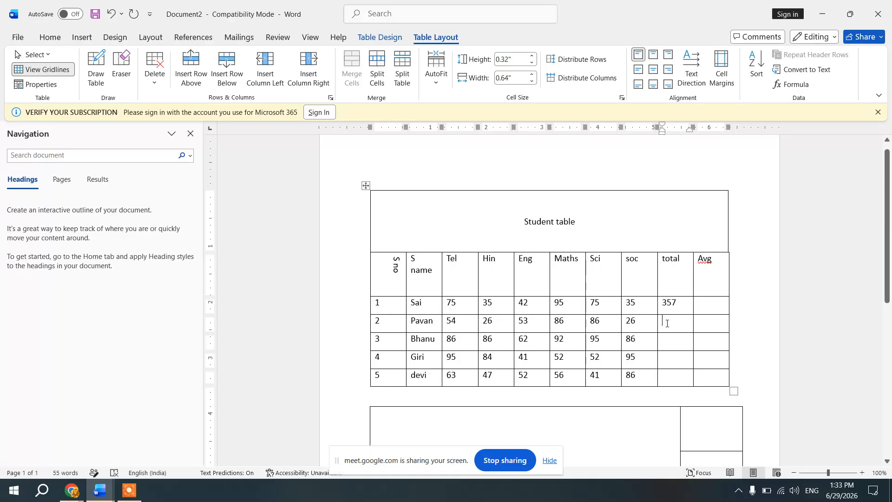
Insert the formula =SUM(left) in the total cell of student row 2, replacing the suggested ABOVE range.
click(794, 85)
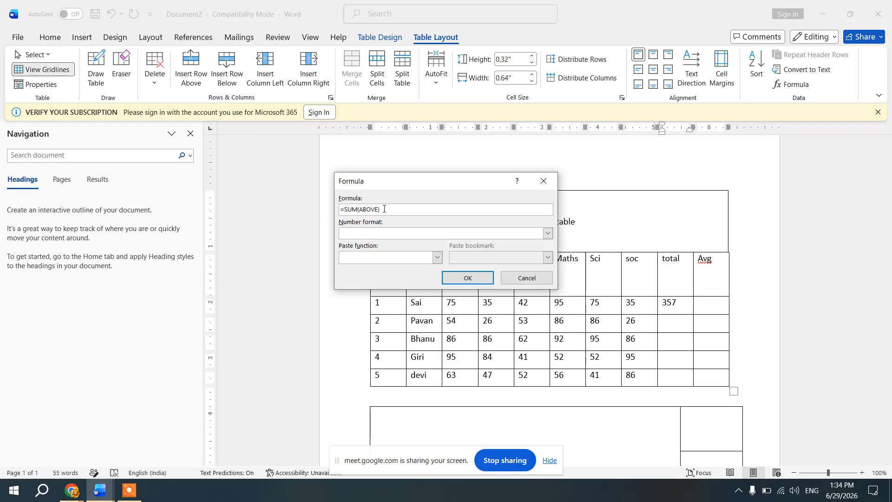
key(BackSpace)
key(BackSpace)
key(BackSpace)
key(BackSpace)
key(BackSpace)
key(BackSpace)
text(left))
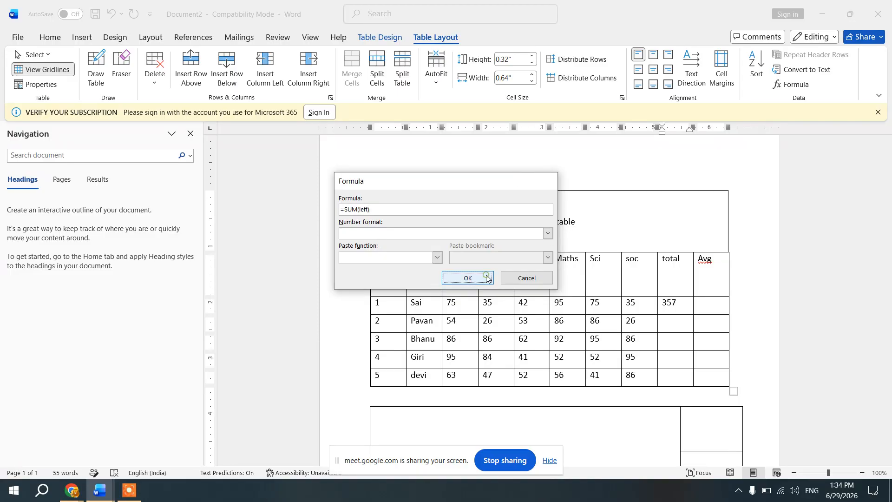
click(485, 277)
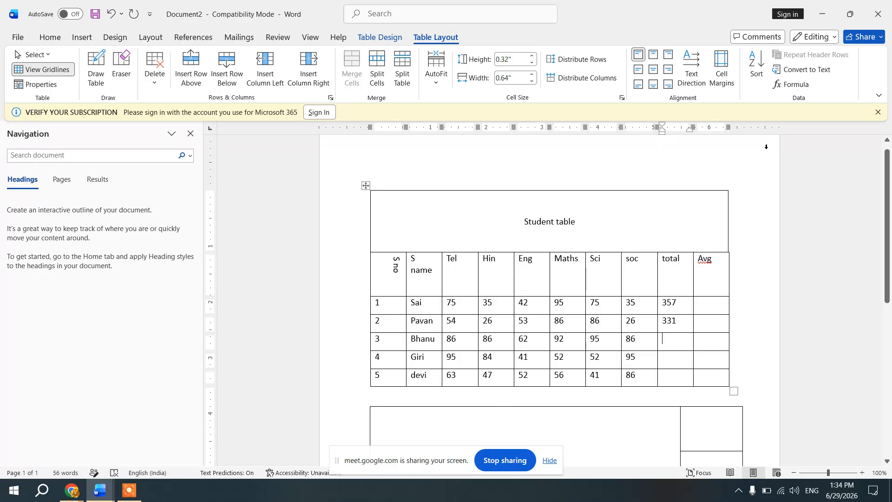
Insert the formula =SUM(left) in the total cell of student row 3.
click(795, 85)
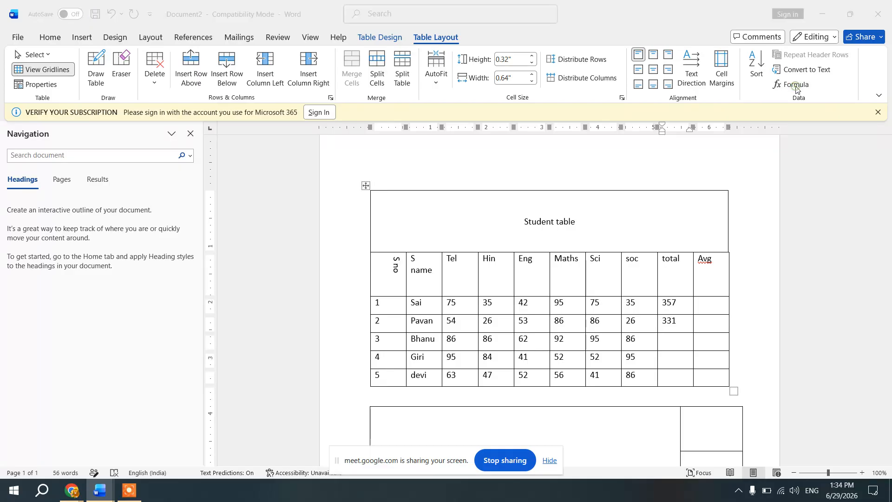
key(BackSpace)
key(BackSpace)
key(BackSpace)
key(BackSpace)
key(BackSpace)
key(BackSpace)
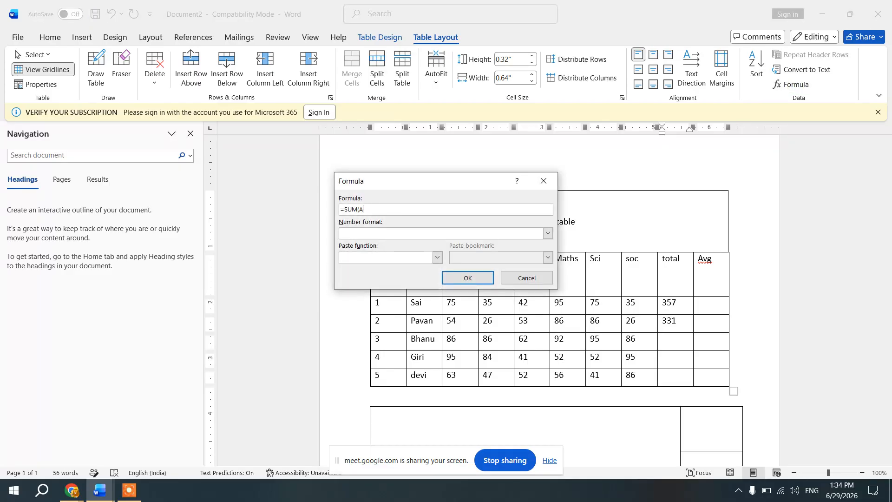
text(left))
key(Return)
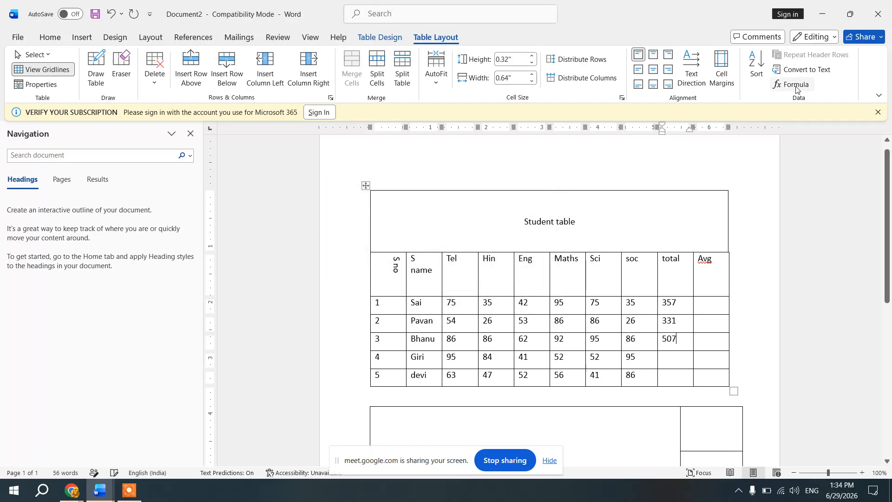
Calculate the average for student row 1 in its Avg cell with the formula =357/6.
click(706, 306)
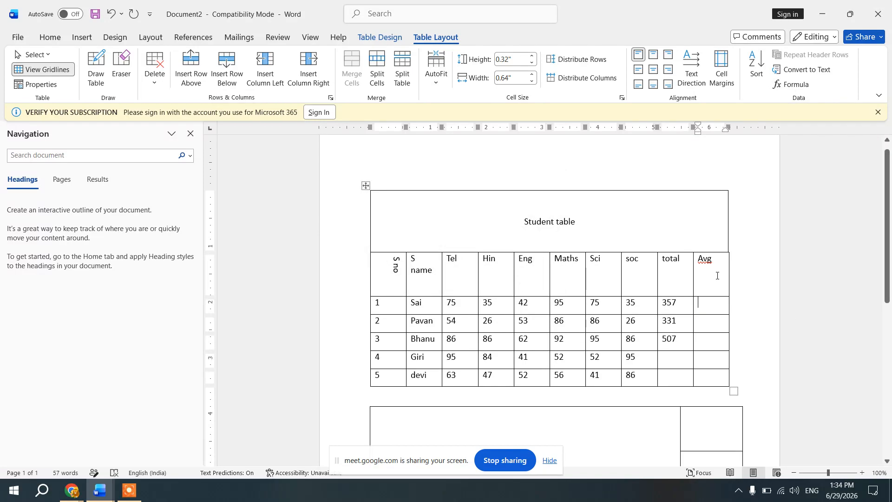
click(796, 87)
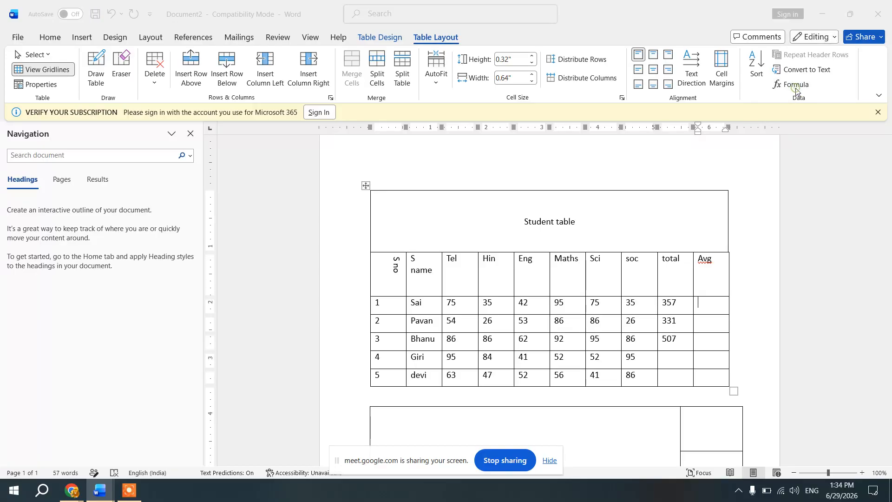
key(BackSpace)
key(BackSpace)
key(BackSpace)
key(BackSpace)
key(BackSpace)
key(BackSpace)
key(BackSpace)
key(BackSpace)
key(BackSpace)
key(BackSpace)
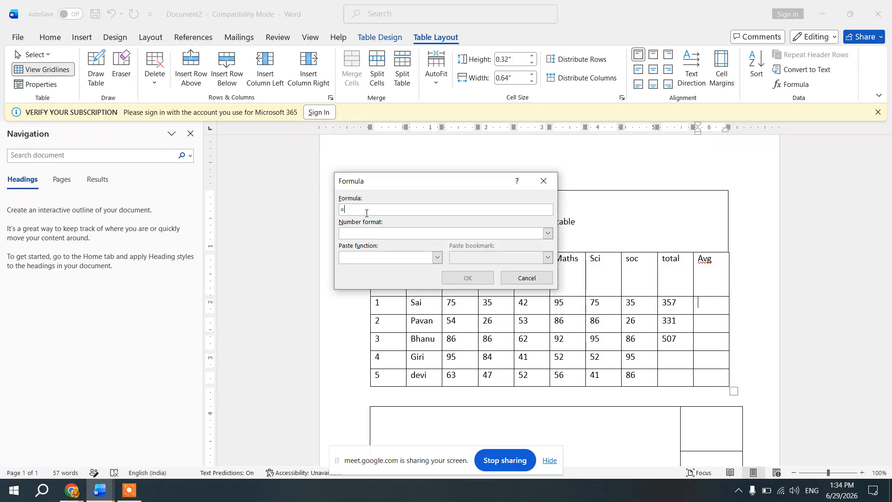
text(357/)
text(6)
key(Return)
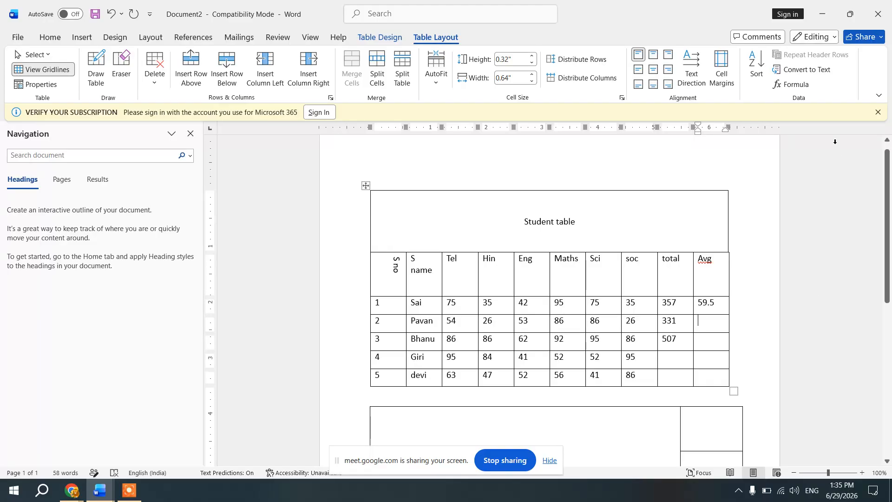
Calculate the average for student row 2 in its Avg cell with the formula =331/6.
click(789, 84)
key(BackSpace)
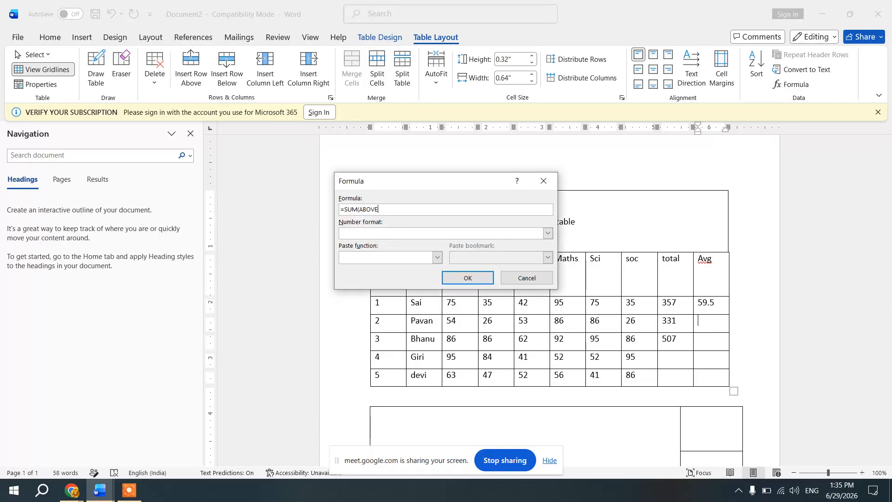
key(BackSpace)
key(BackSpace)
key(BackSpace)
key(BackSpace)
key(BackSpace)
key(BackSpace)
key(BackSpace)
key(BackSpace)
key(BackSpace)
text(331/6)
key(Return)
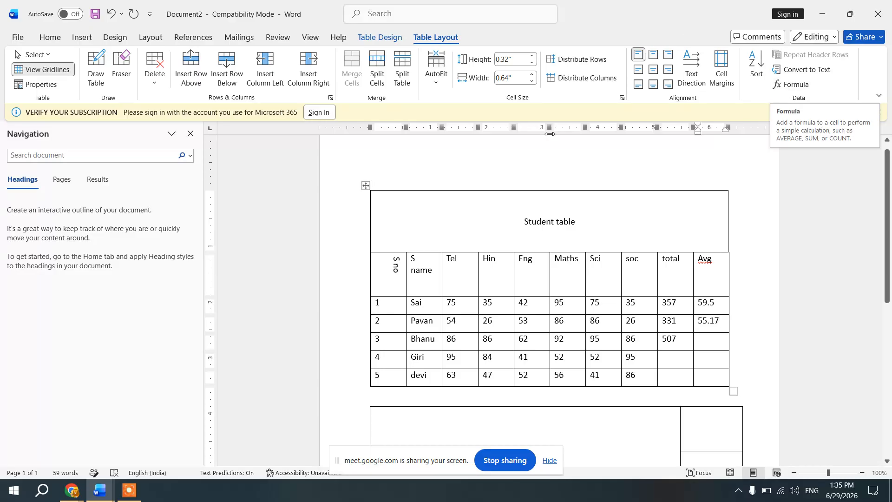
click(565, 285)
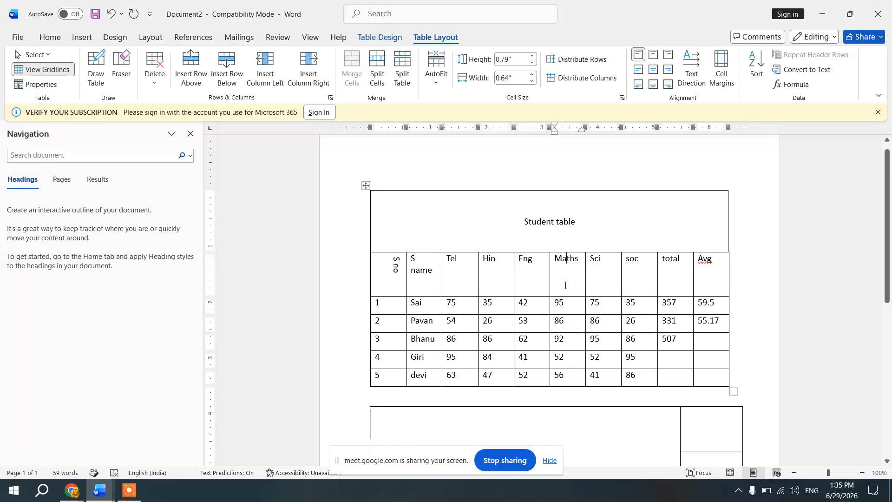
click(378, 37)
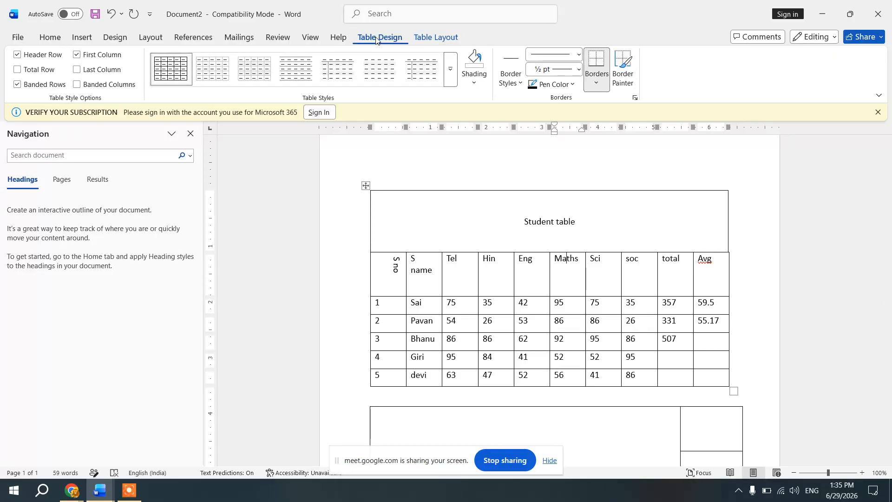
click(80, 40)
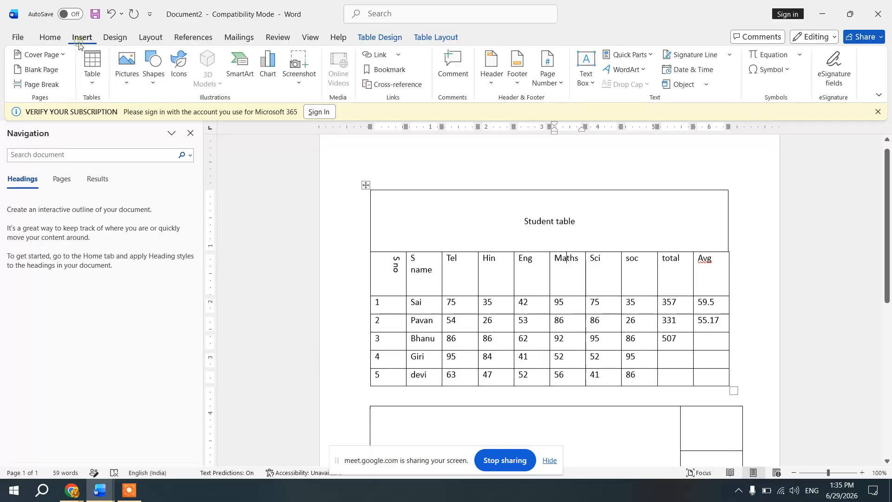
click(94, 83)
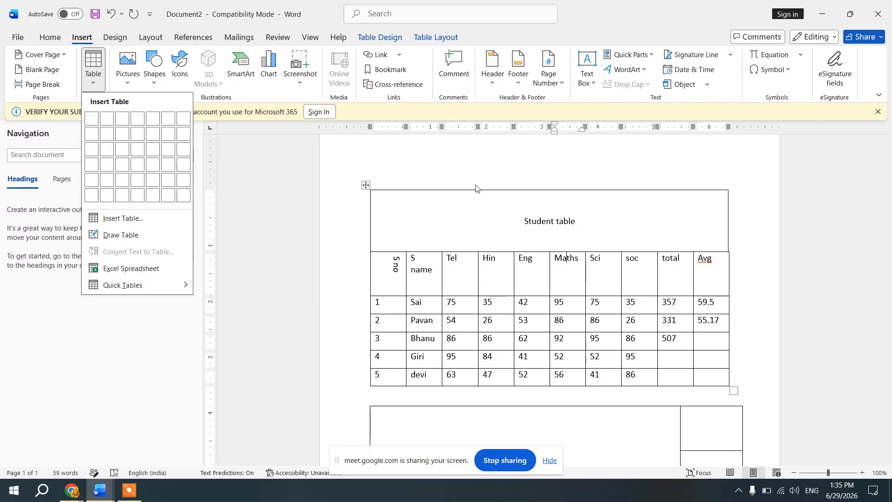
click(522, 275)
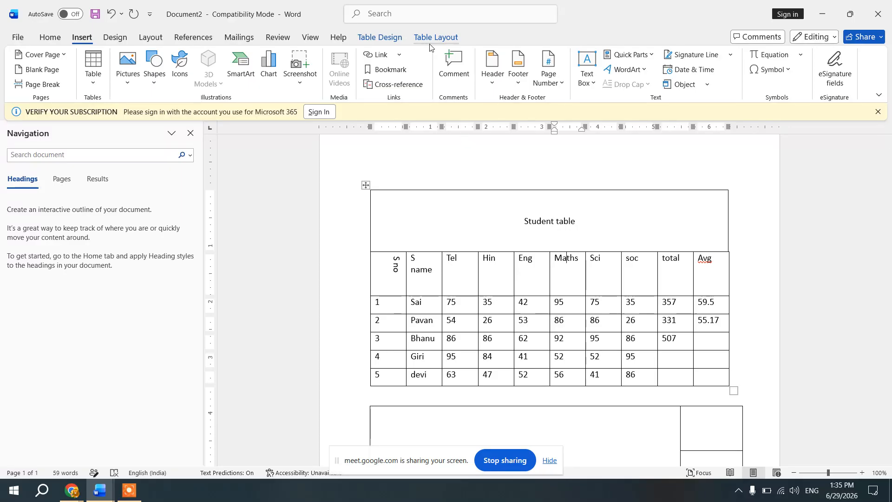
click(376, 38)
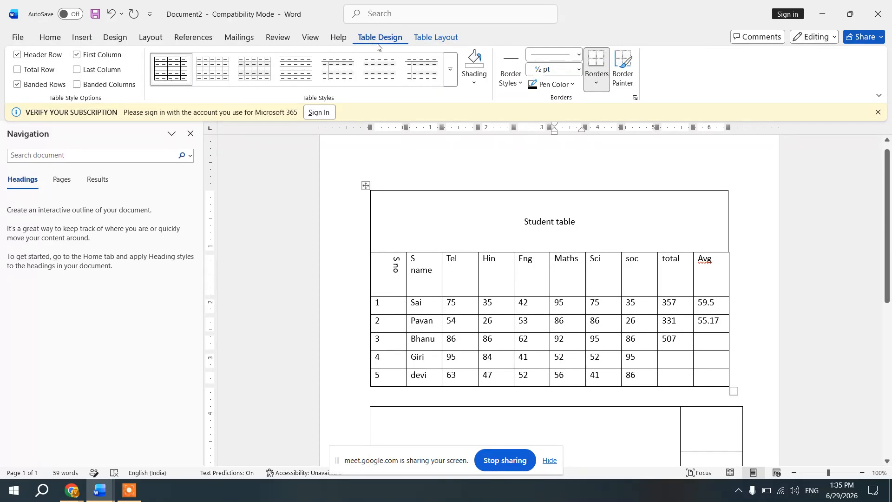
click(425, 39)
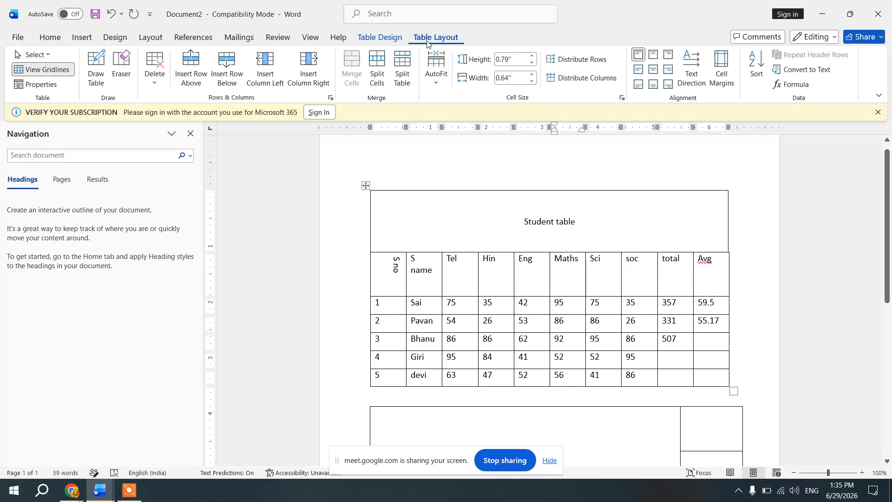
Apply the green grid table style with a solid header row and banded rows to the student table.
click(391, 36)
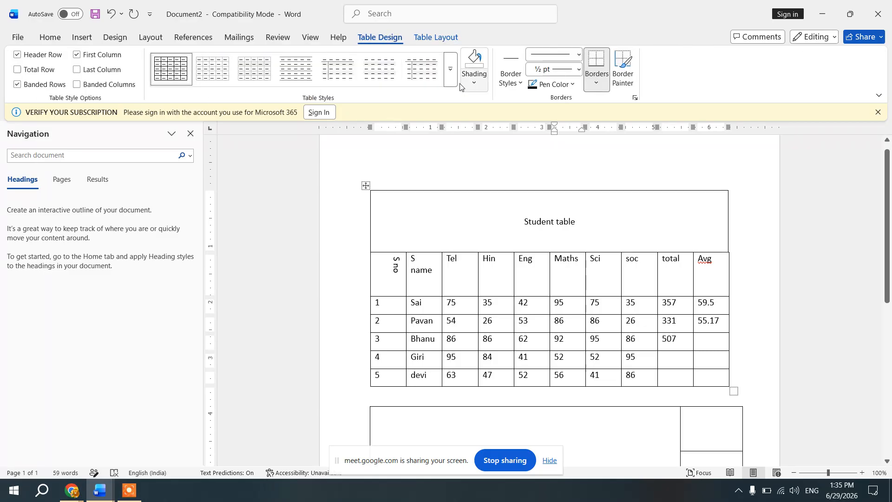
click(449, 78)
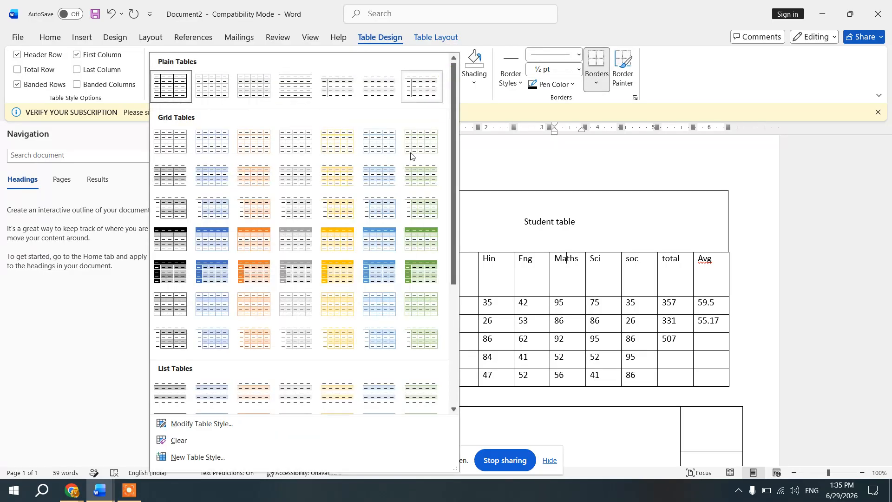
click(417, 237)
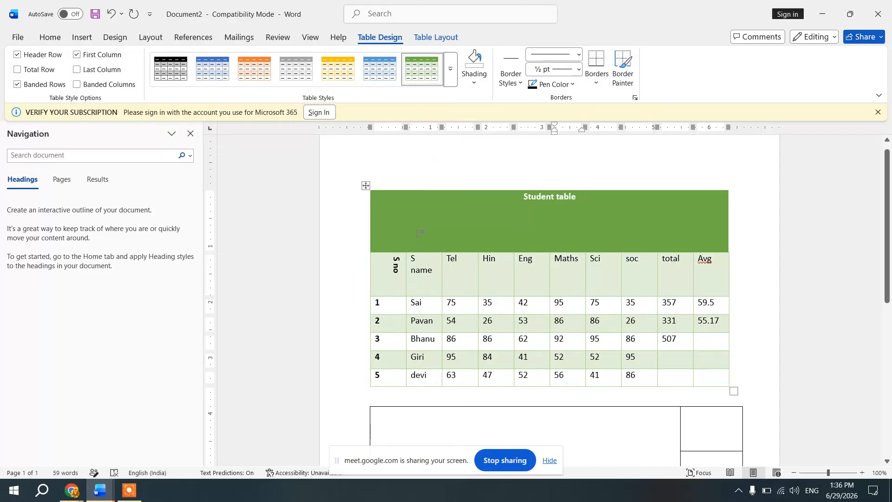
click(448, 41)
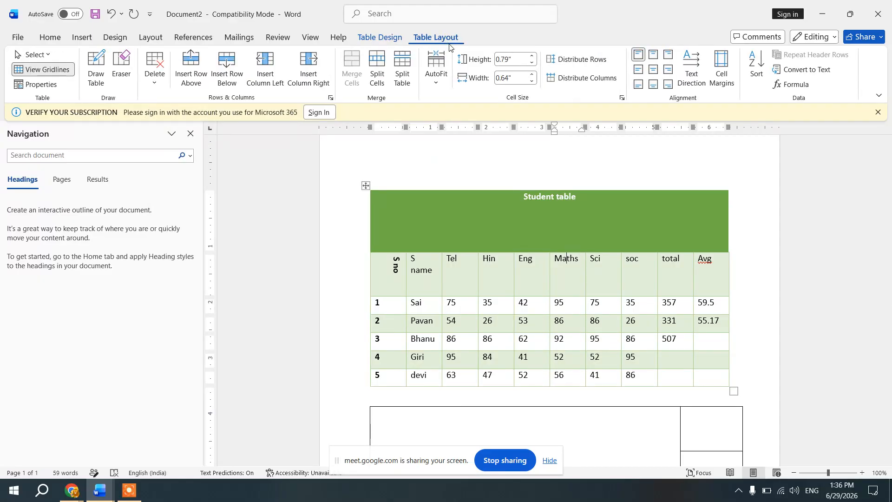
click(686, 249)
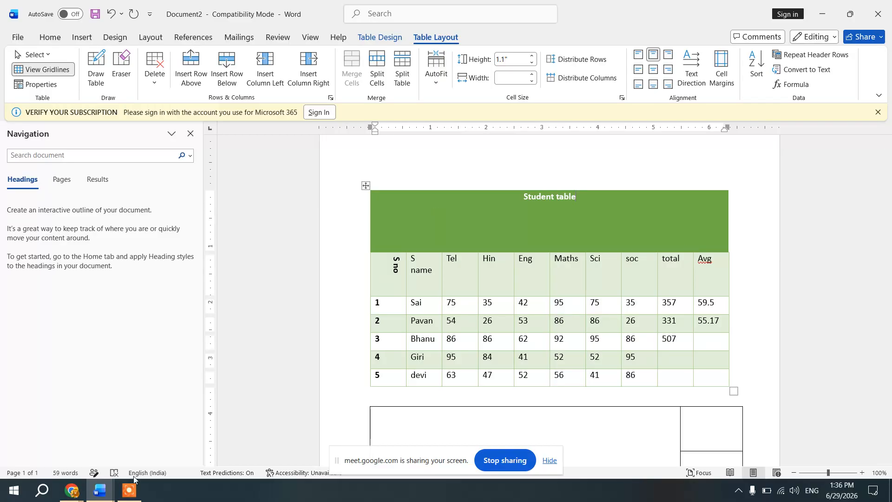
click(129, 493)
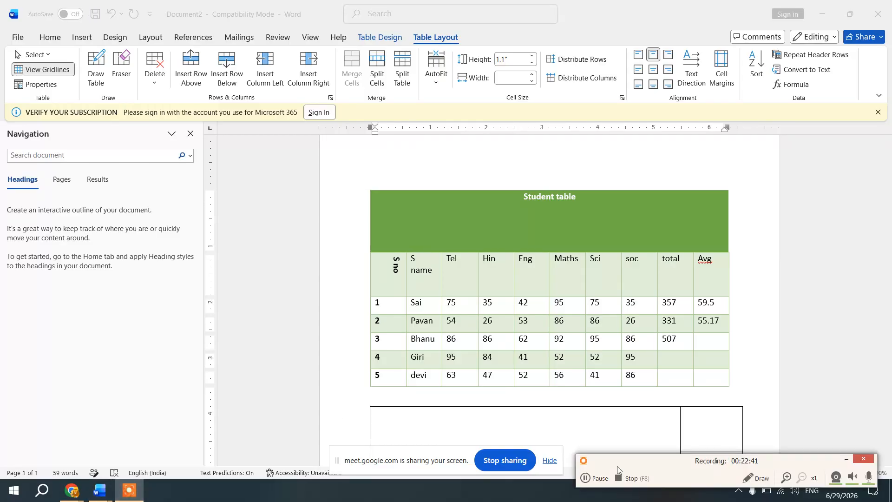